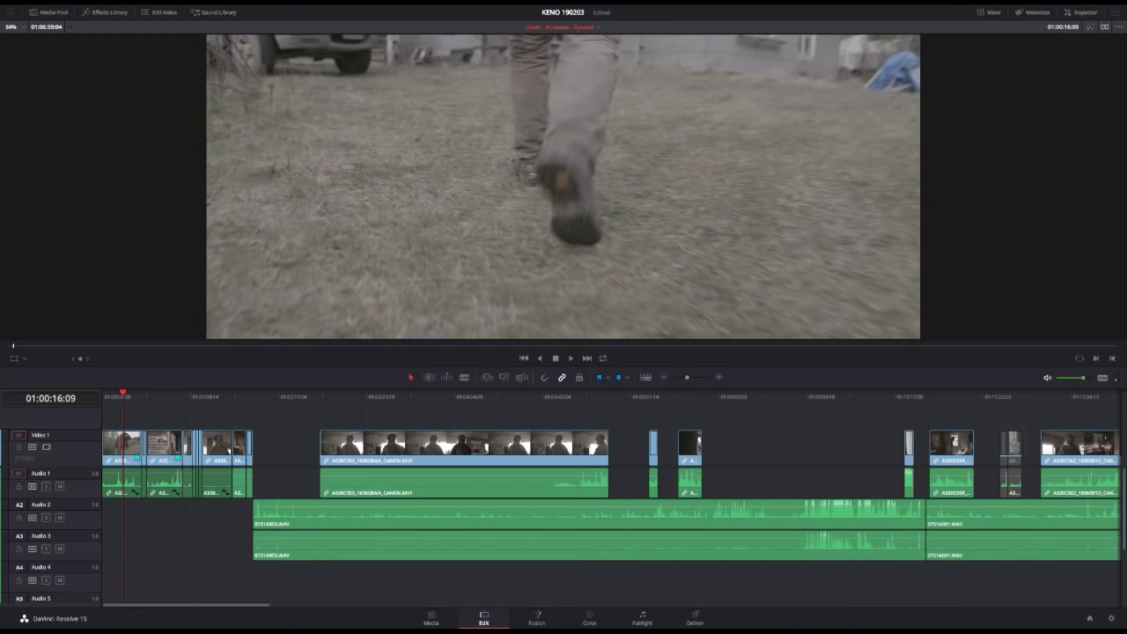
Step: Set the proxy mode to Quarter Resolution and play the timeline from its start through the opening walking shot
mouse_move(264, 32)
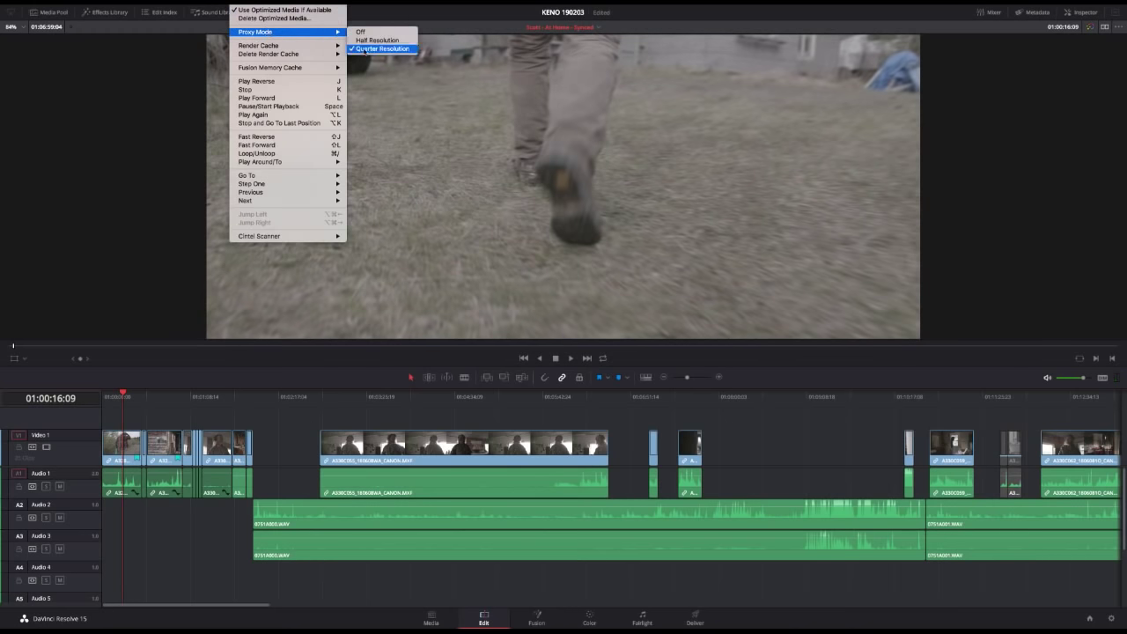
click(365, 49)
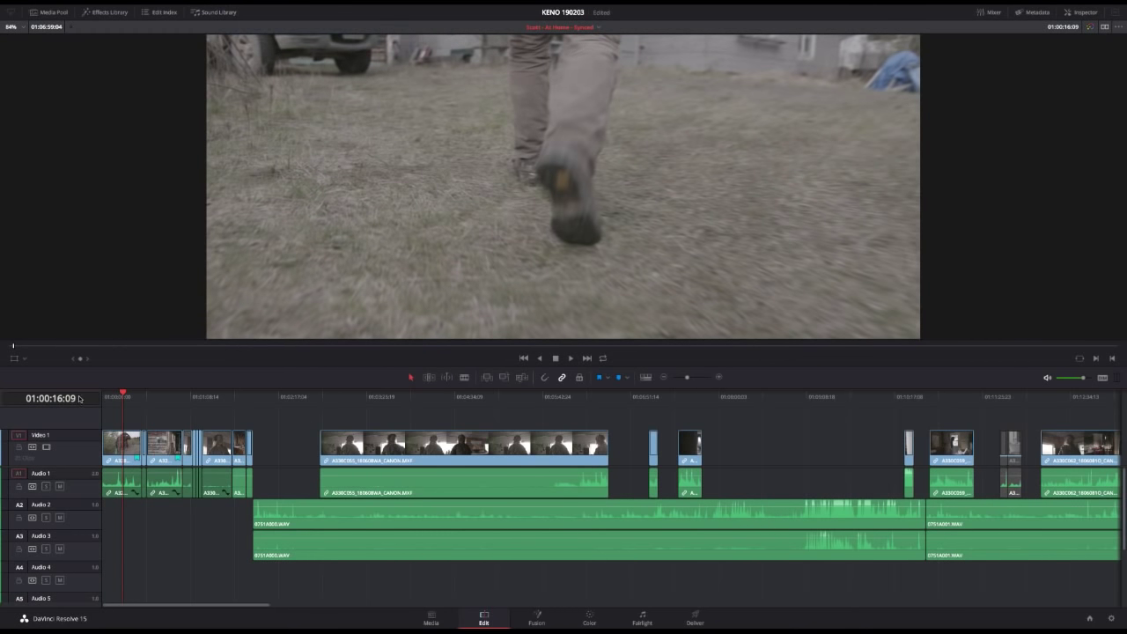
key(Home)
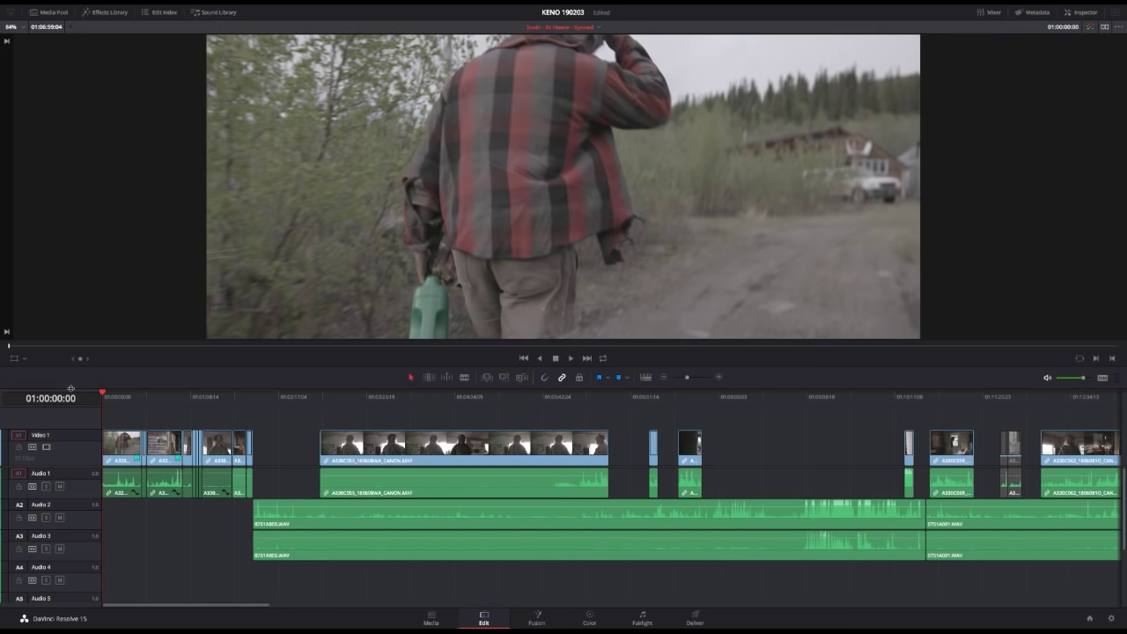
key(space)
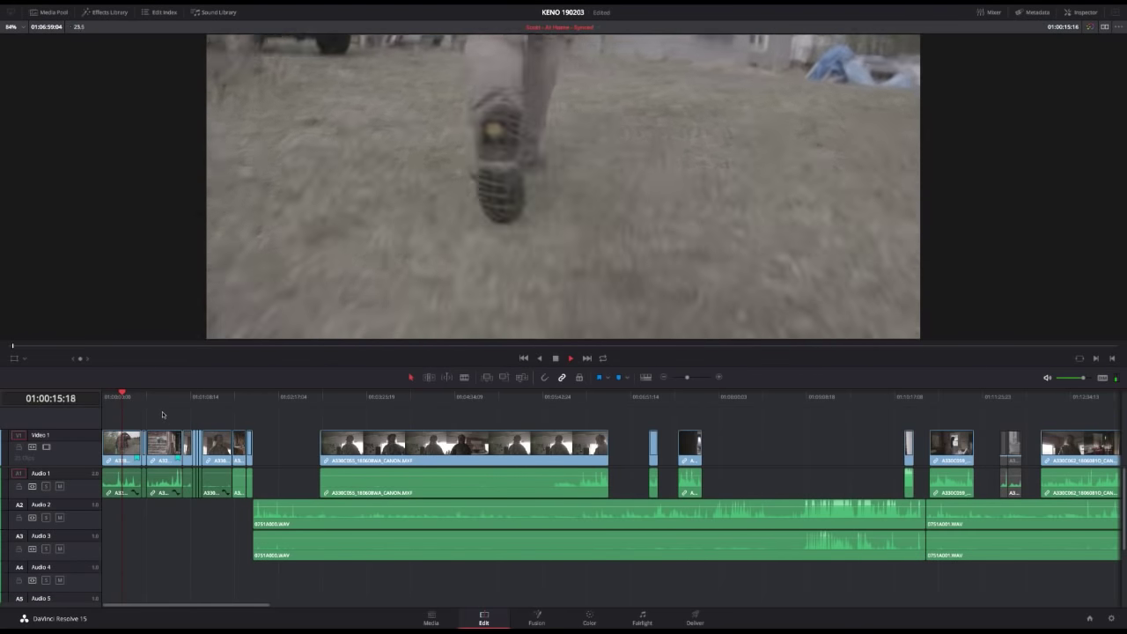
key(space)
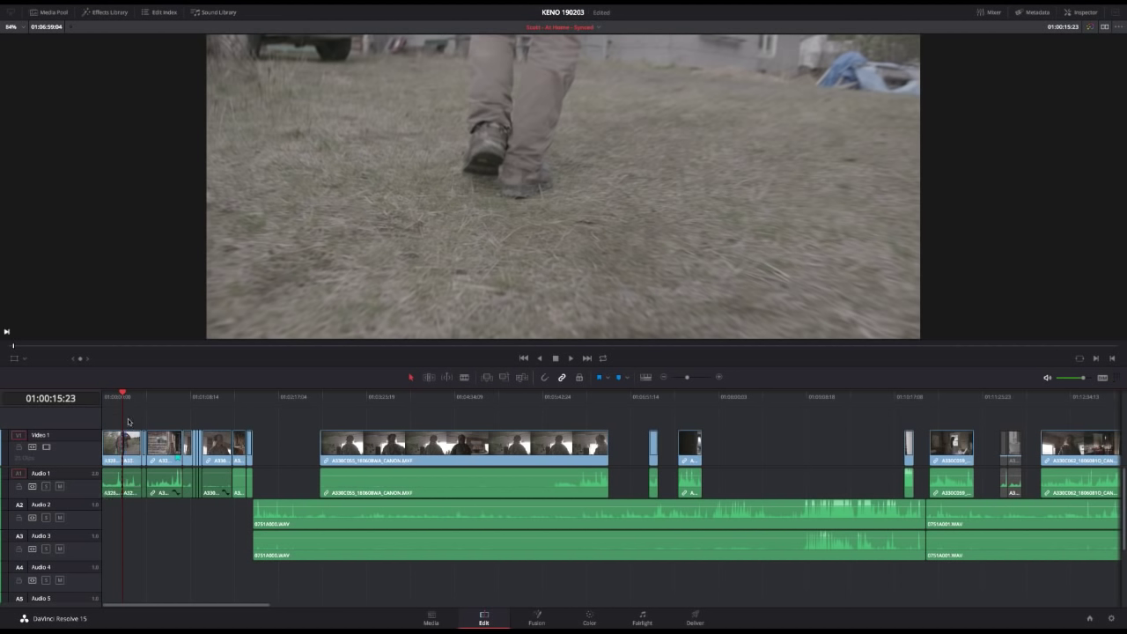
Step: Ripple-trim about 2.5 seconds off the start of the first clip on the timeline
click(719, 378)
drag(145, 396, 115, 403)
key(shift+bracketleft)
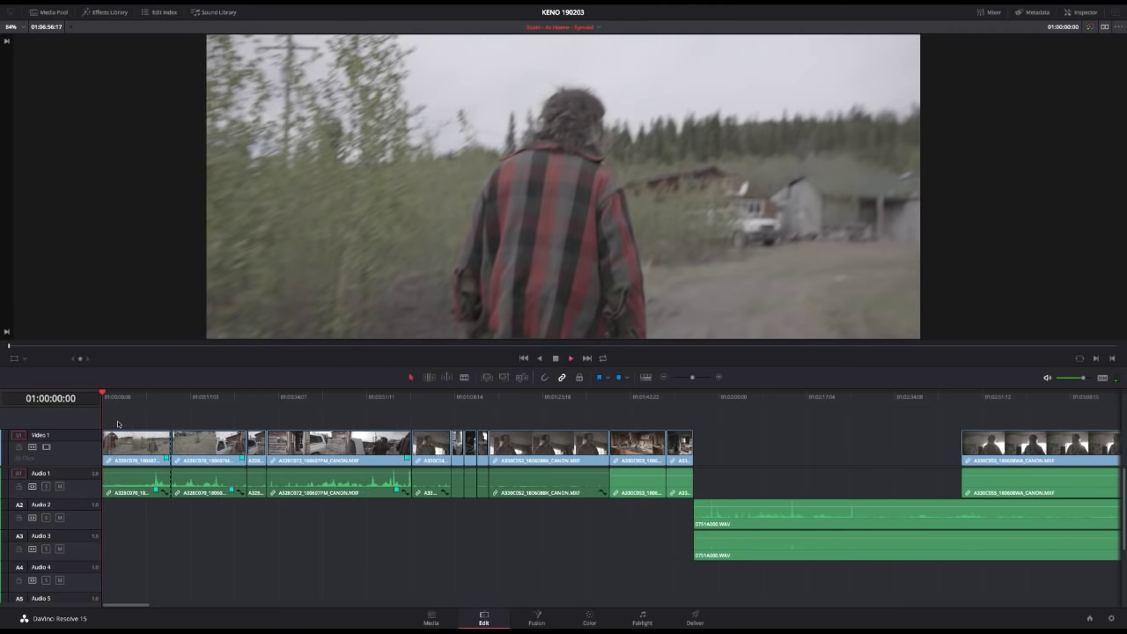
Step: Split the opening walking clip at 01:00:06:13 and ripple-delete the piece after the cut
key(space)
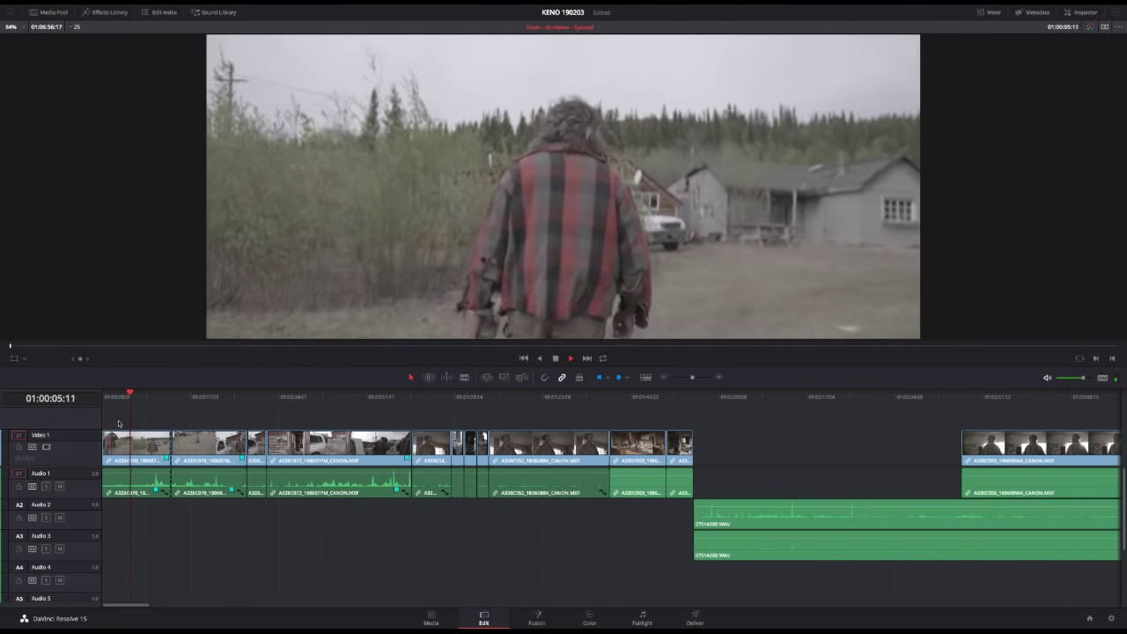
key(space)
key(ctrl+b)
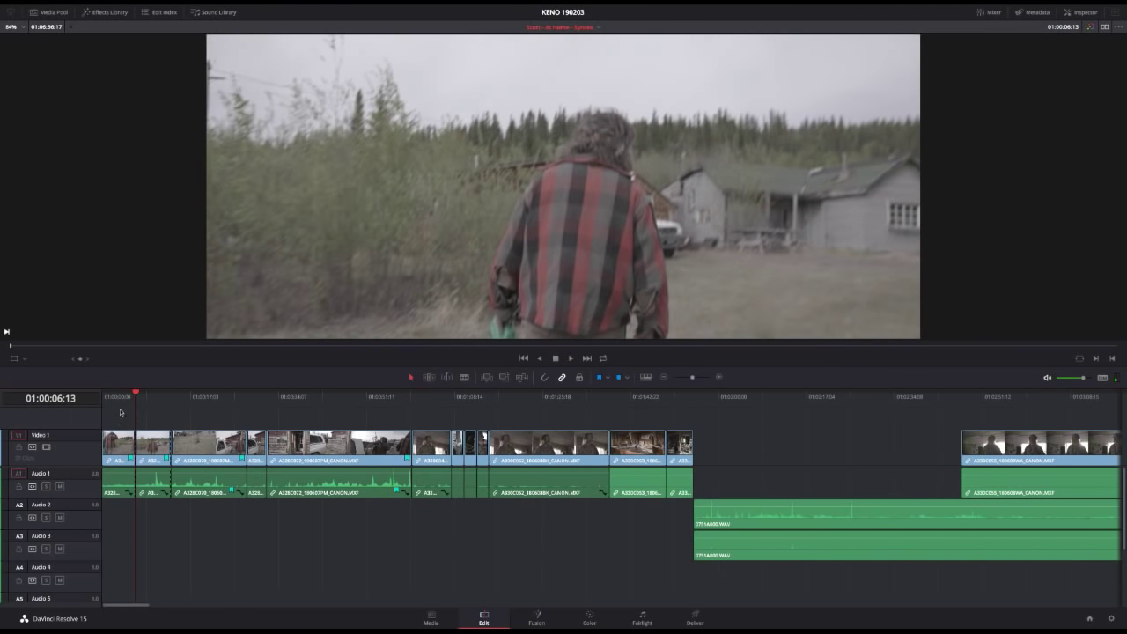
drag(146, 398, 157, 396)
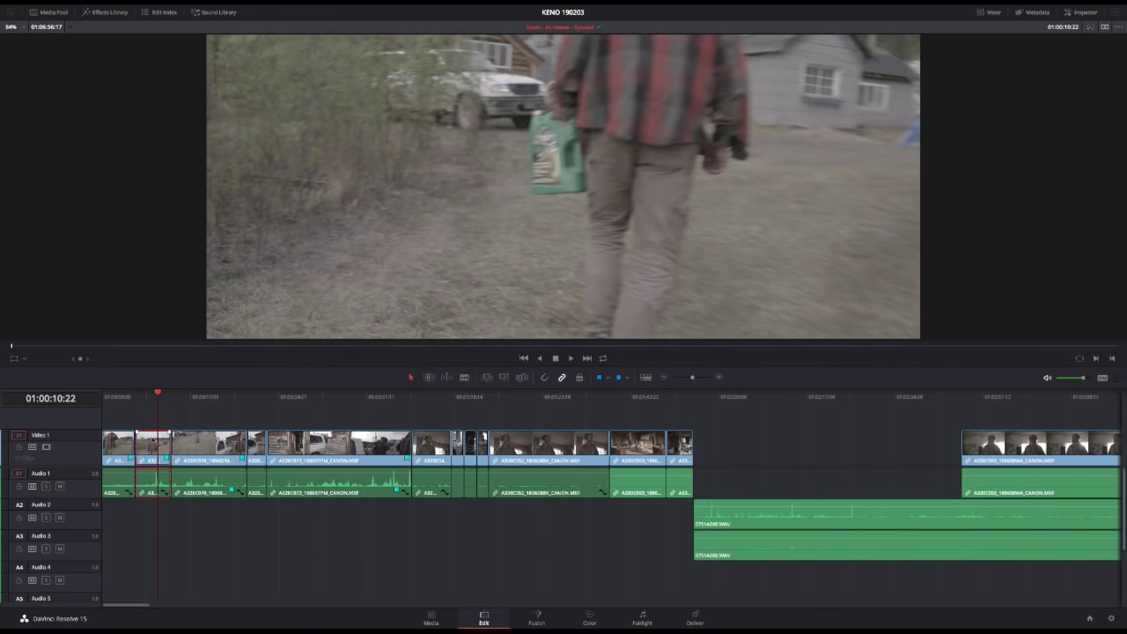
key(Delete)
Step: Play across the first cut from 01:00:03:21 and split the second walking clip at 01:00:09:02
click(123, 397)
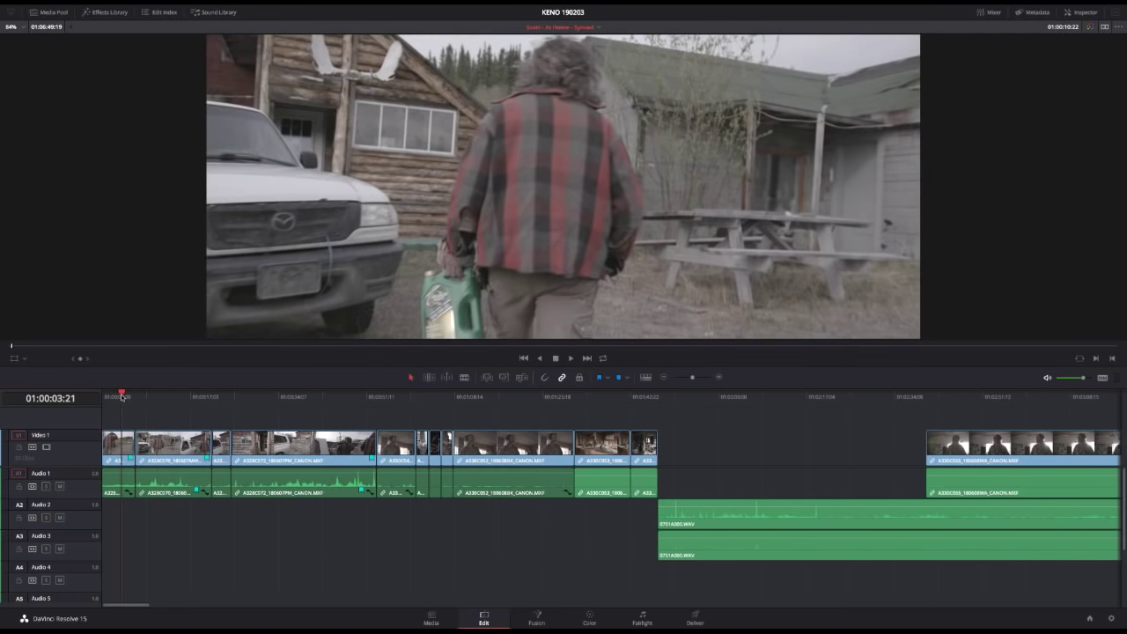
key(space)
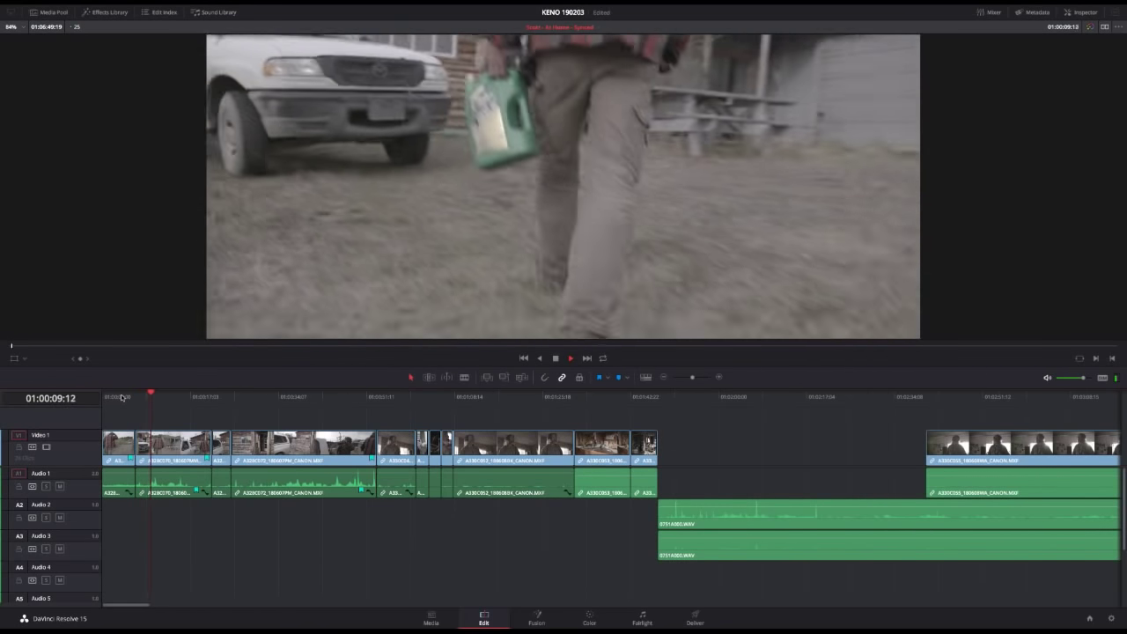
key(space)
click(149, 396)
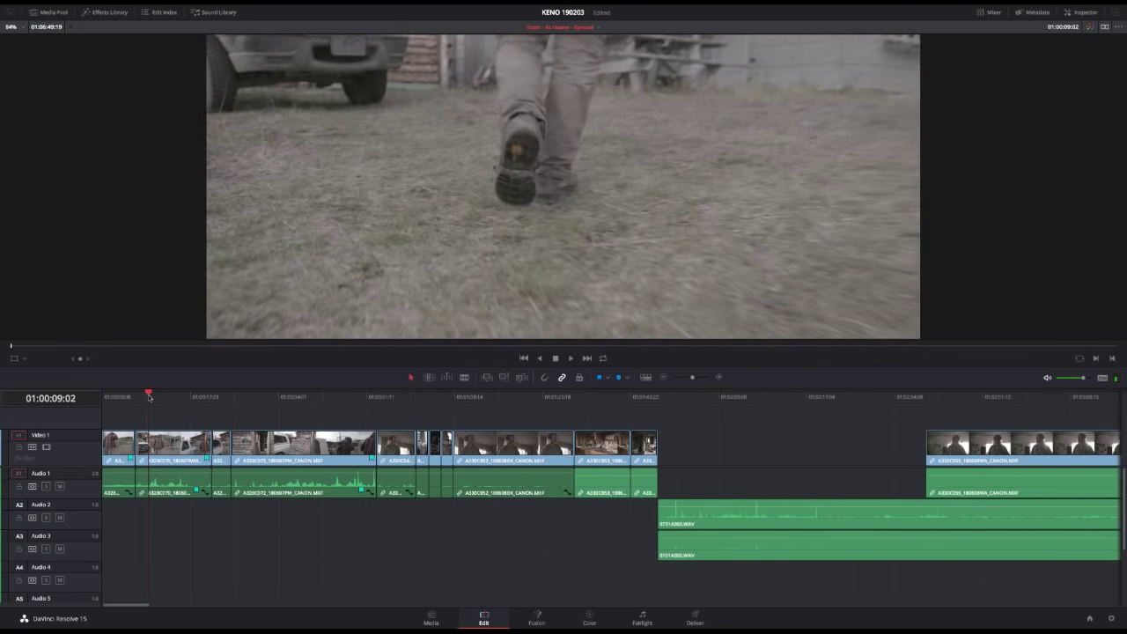
key(ctrl+b)
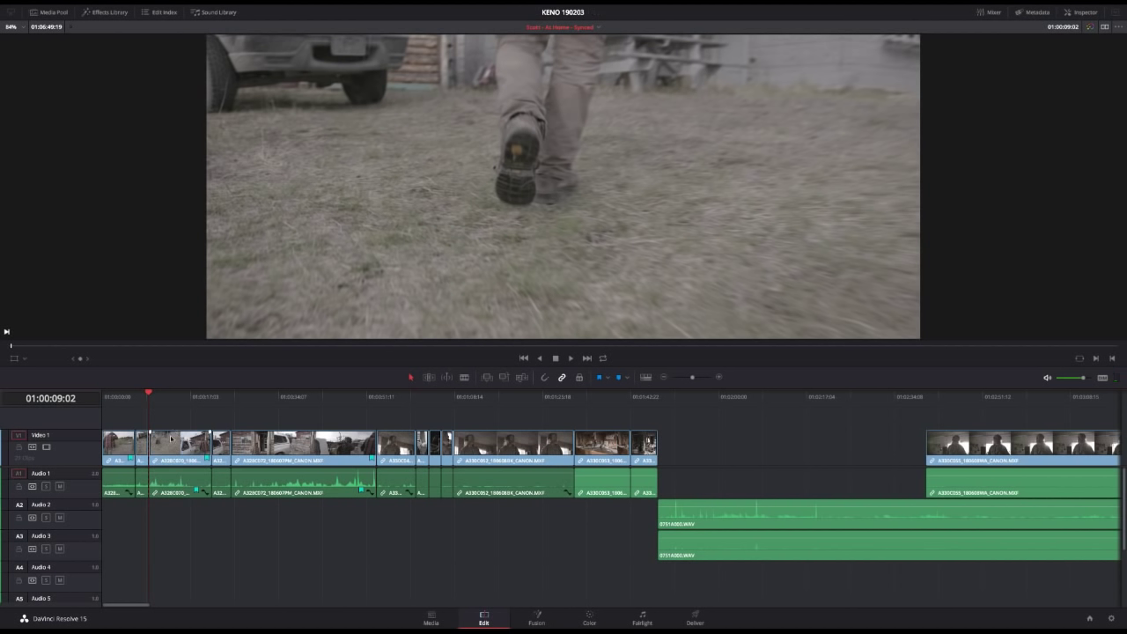
Step: Ripple-trim the piece after the 01:00:09:02 cut by about 8.5 seconds
click(173, 447)
drag(159, 398, 243, 392)
key(ctrl+shift+bracketleft)
key(ctrl+z)
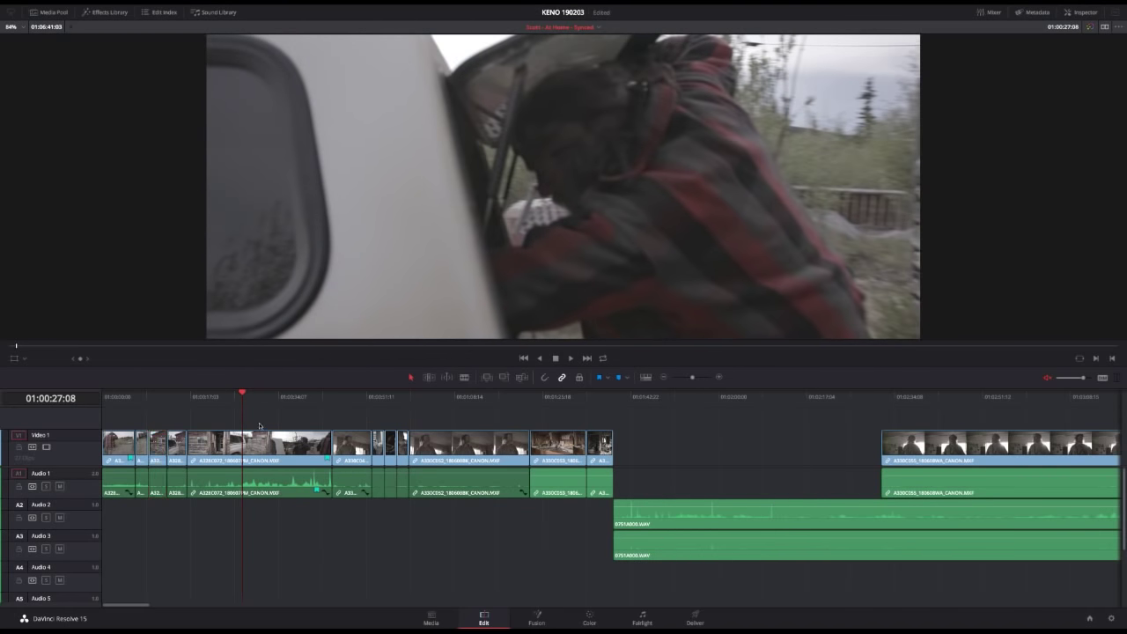
key(ctrl+b)
drag(246, 402, 258, 397)
key(ctrl+z)
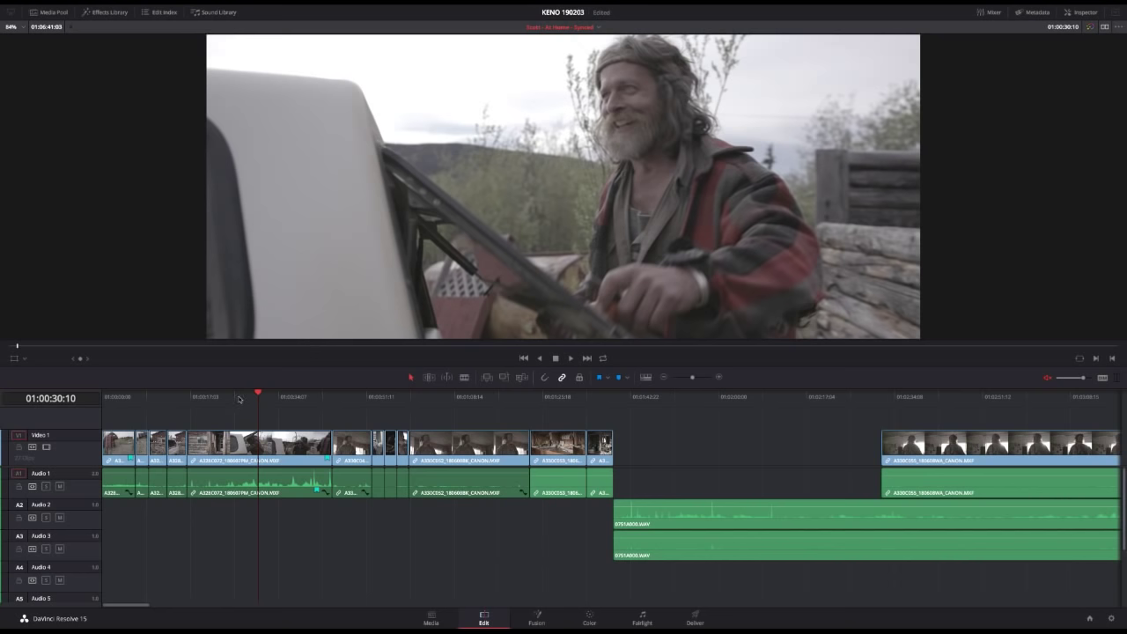
Step: Play through the clip of the man at the back of the truck to find its cut points
click(238, 398)
key(space)
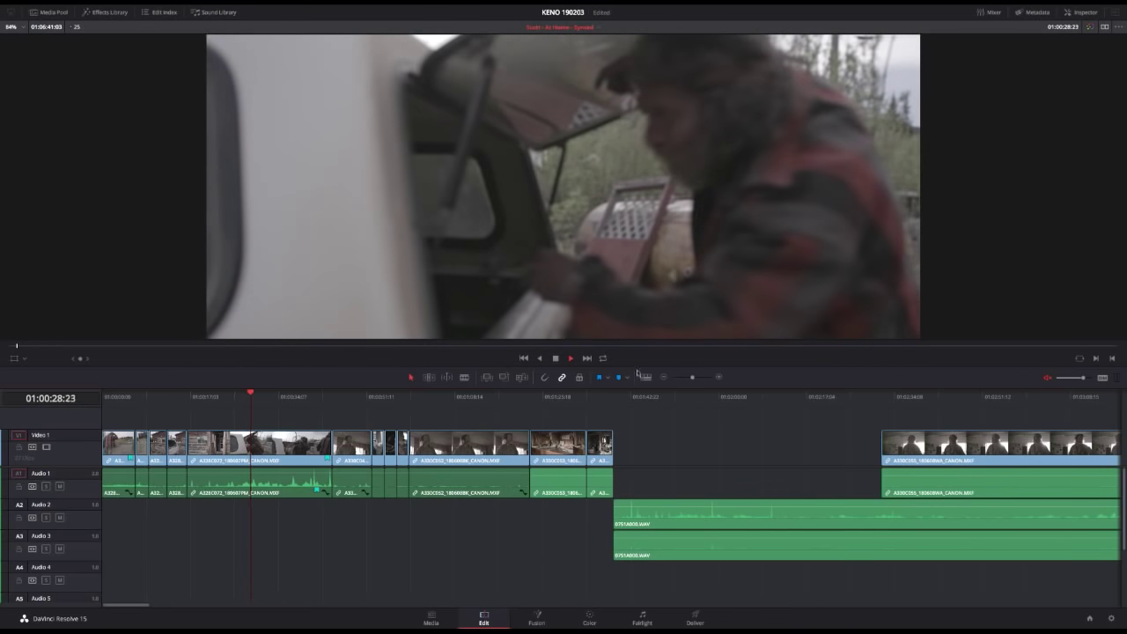
key(space)
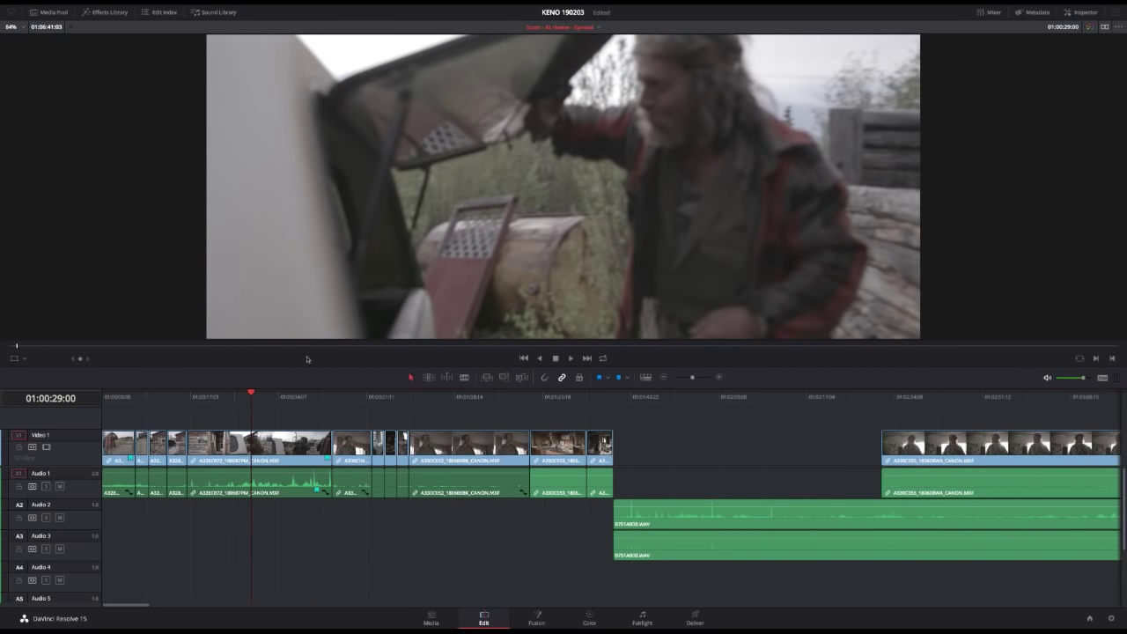
click(238, 399)
key(space)
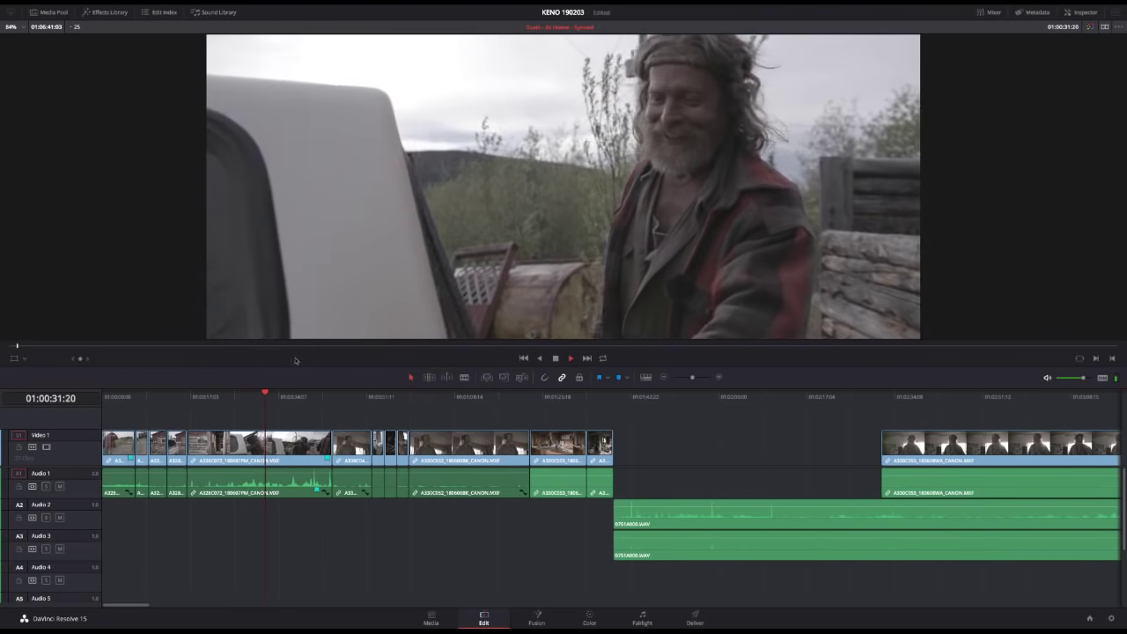
drag(259, 398, 235, 408)
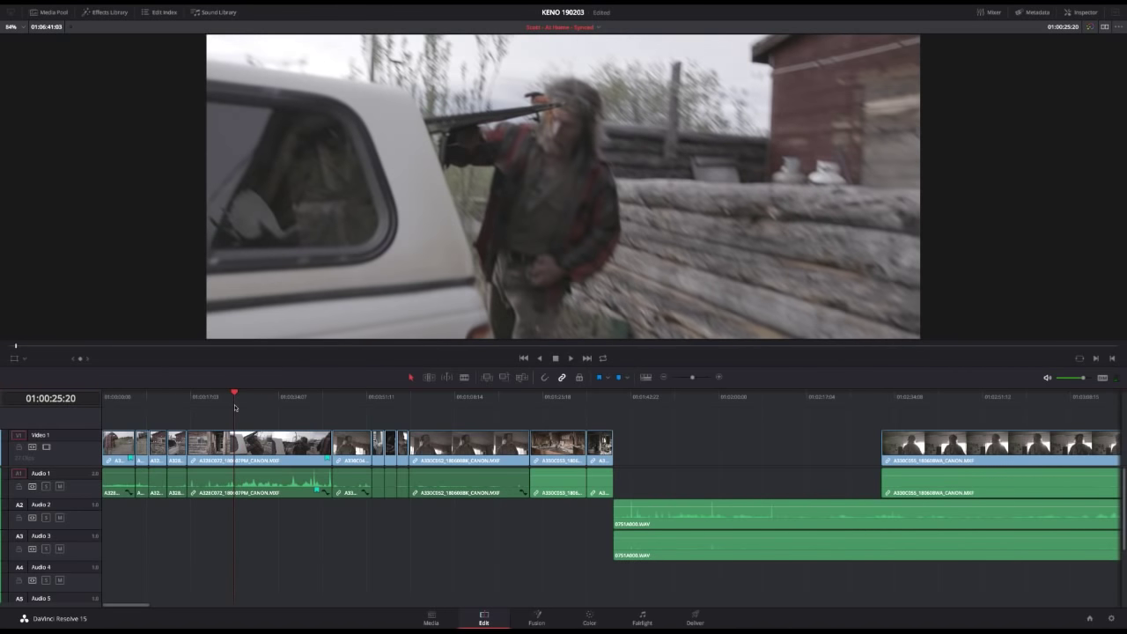
click(224, 393)
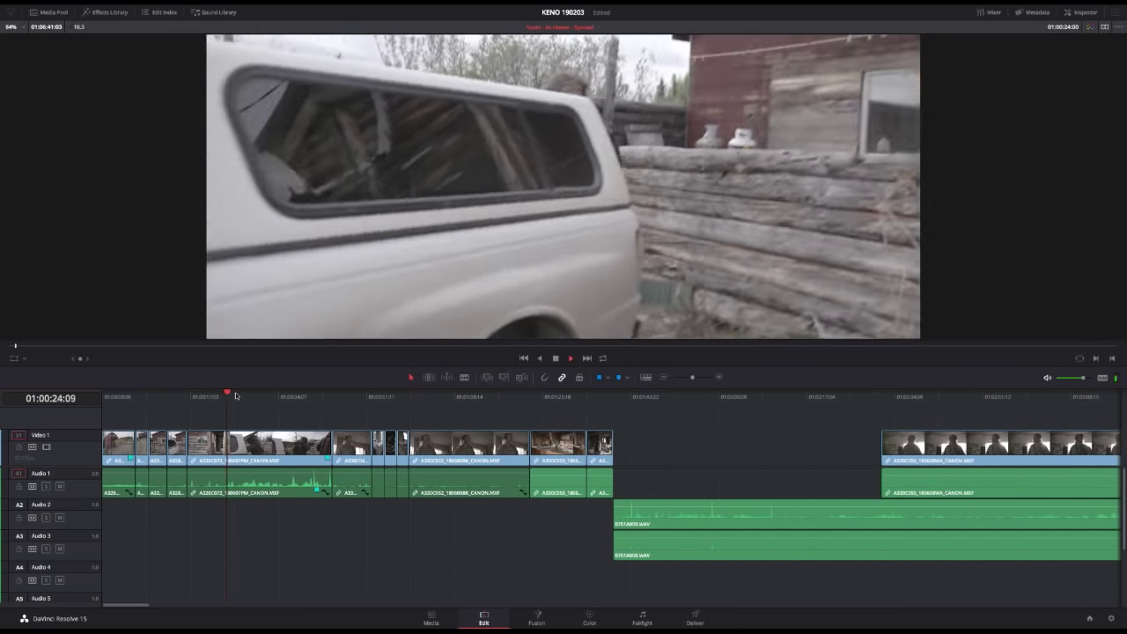
key(space)
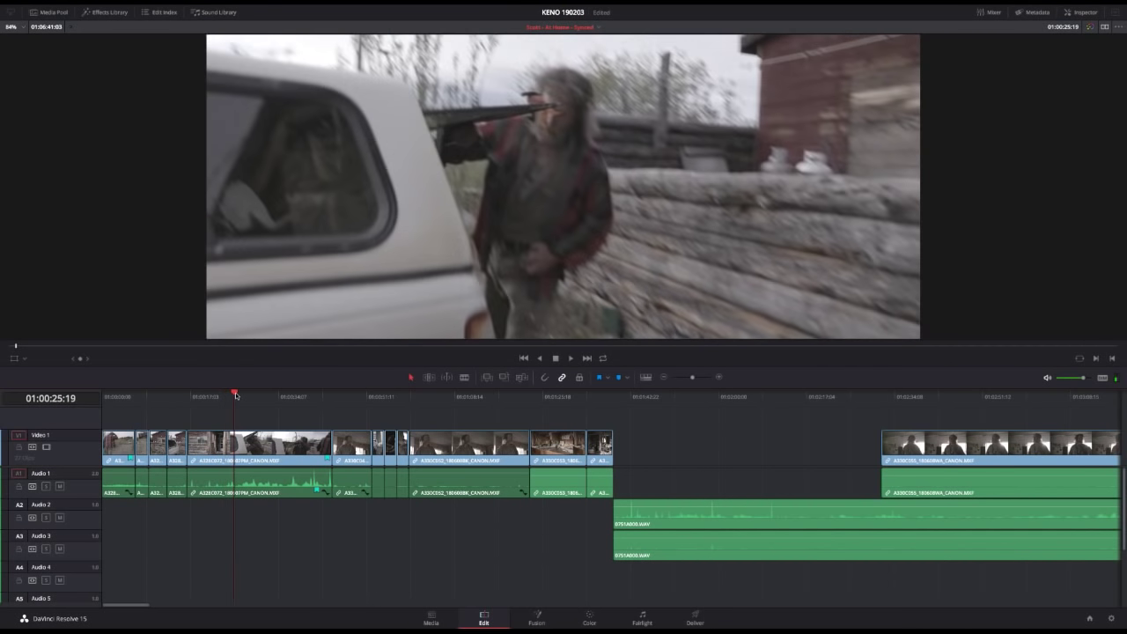
Step: Split the truck clip at 01:00:25:19 and ripple-trim the end of its earlier part to 01:00:21:04
key(ctrl+b)
click(211, 395)
drag(212, 397, 210, 398)
key(ctrl+shift+])
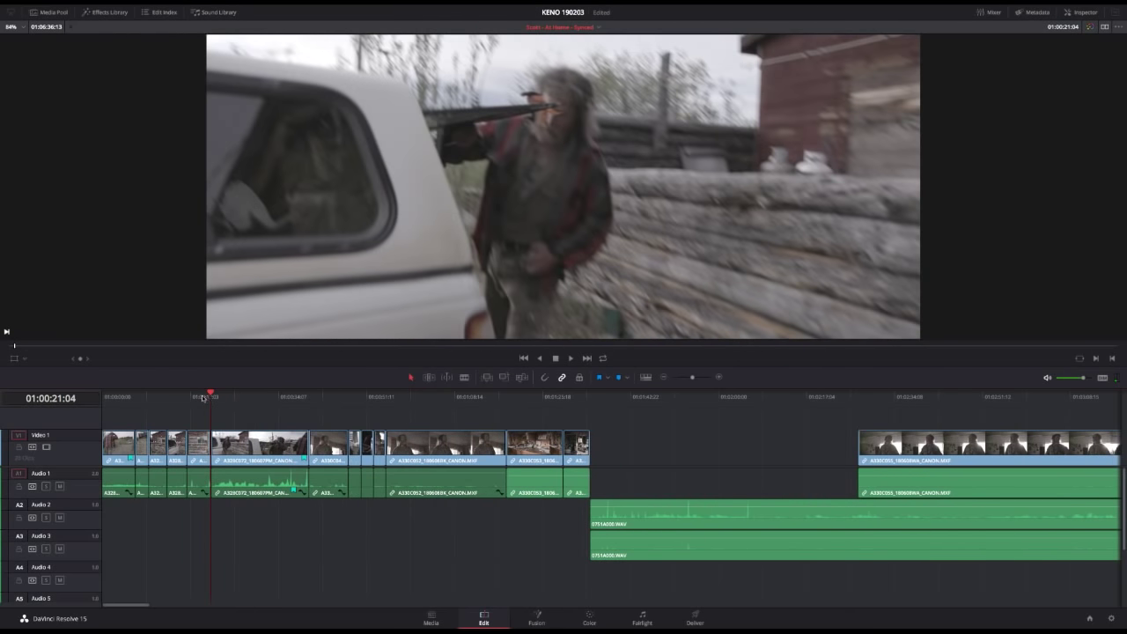
Step: Play across the new cut and ripple-trim the start of the following truck piece to 01:00:22:13
click(204, 397)
key(space)
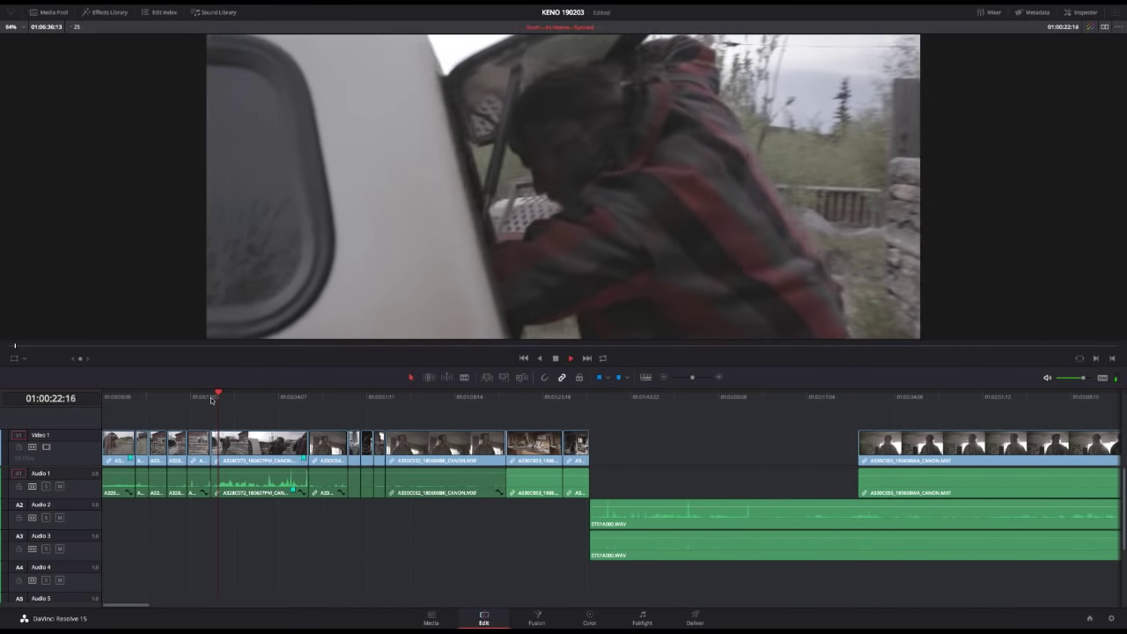
click(220, 399)
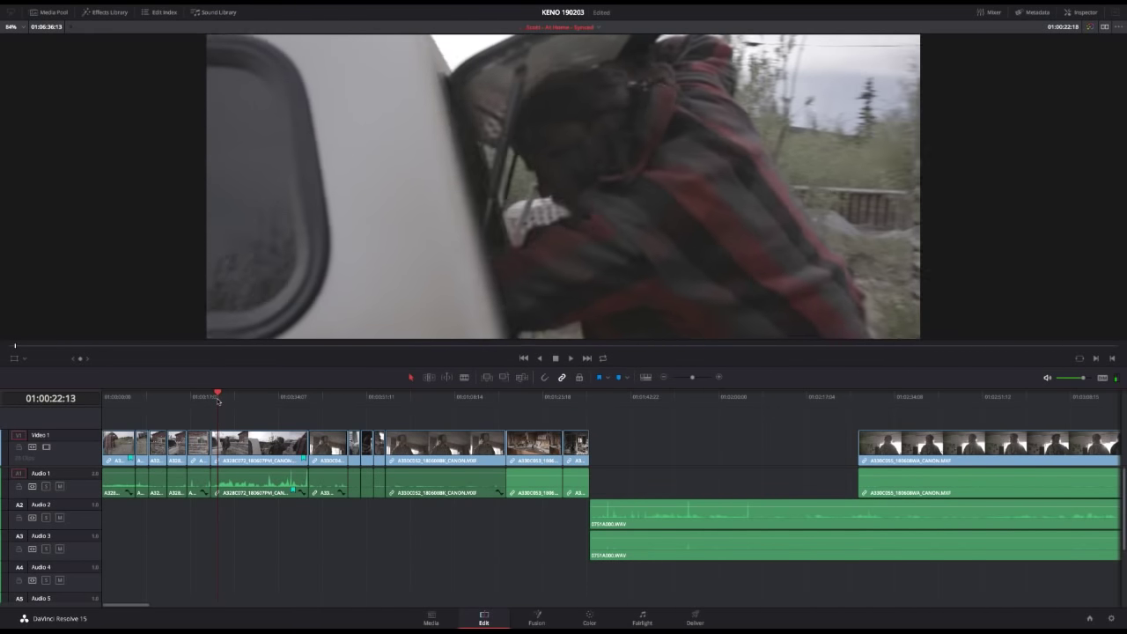
key(ctrl+shift+[)
Step: Replay the tightened truck cut and examine the man's smile frame by frame around 01:00:25:12
click(204, 397)
key(space)
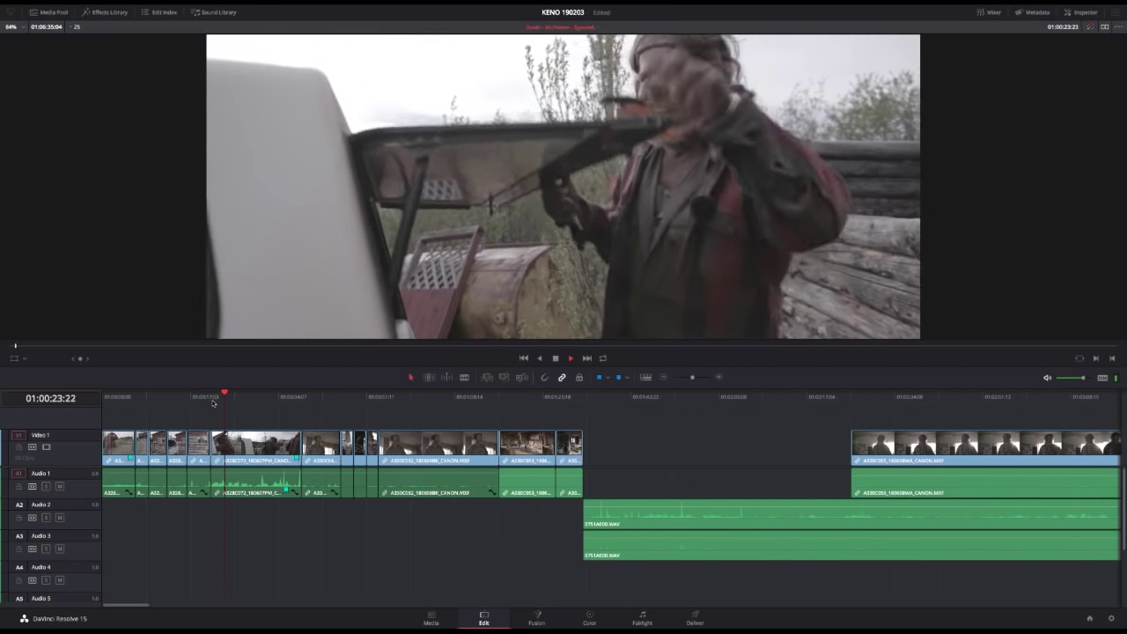
key(space)
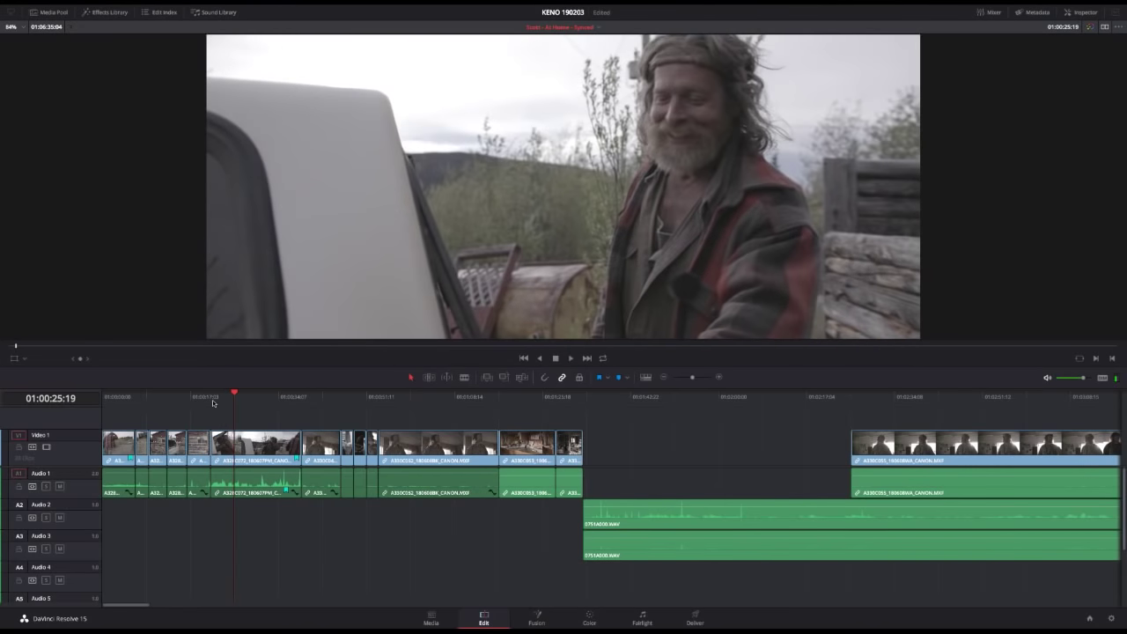
key(space)
key(Left)
key(Left)
key(Left)
key(Left)
key(Left)
key(Left)
key(Left)
key(Left)
key(Left)
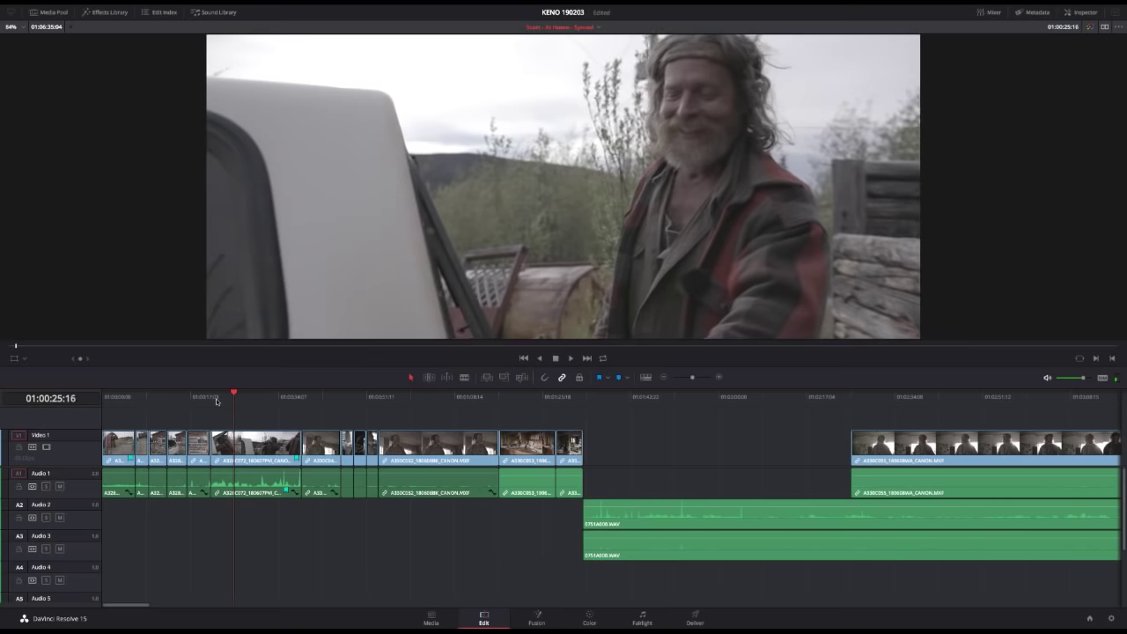
key(Left)
key(Left)
key(Left)
key(Left)
key(Left)
key(Right)
key(Right)
key(Right)
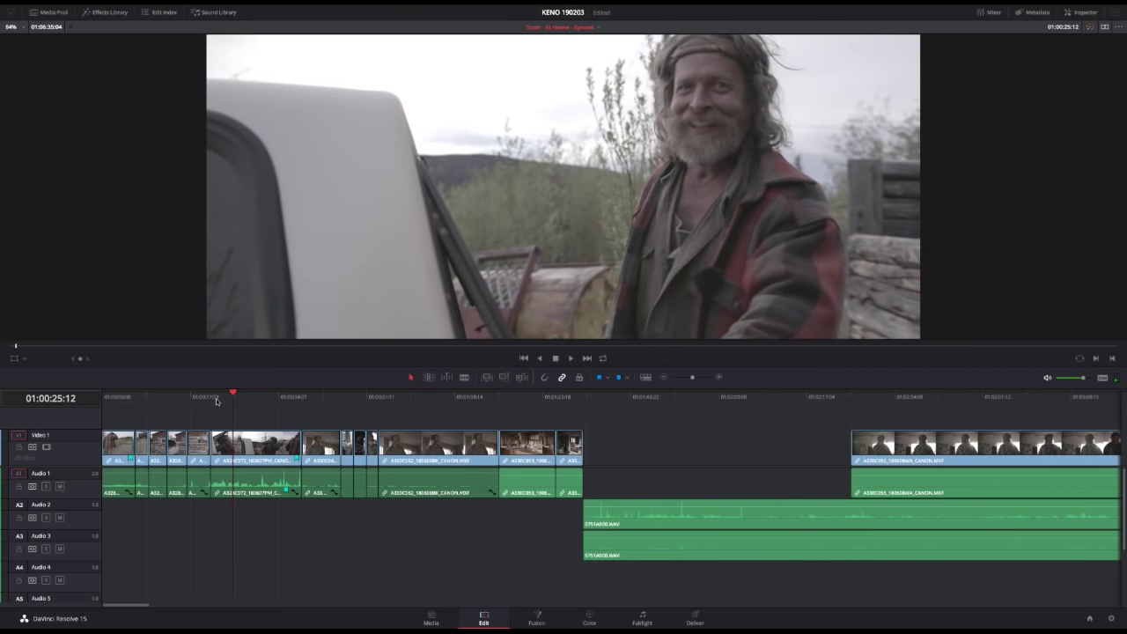
Step: Review the rest of the man's action behind the truck and split the clip at 01:00:28:14
key(space)
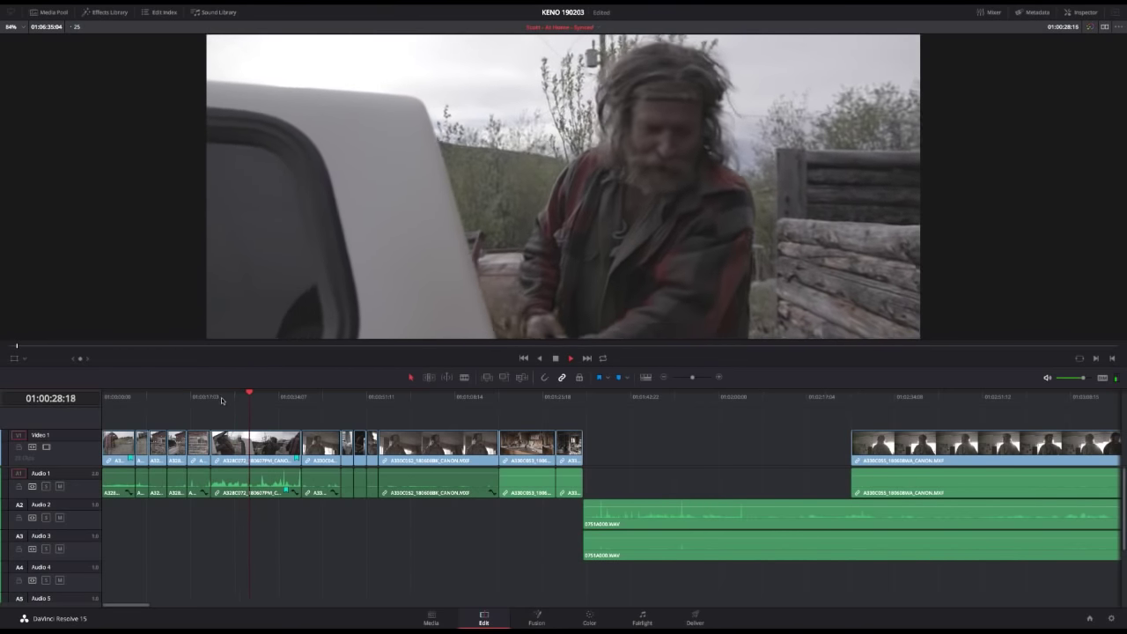
key(space)
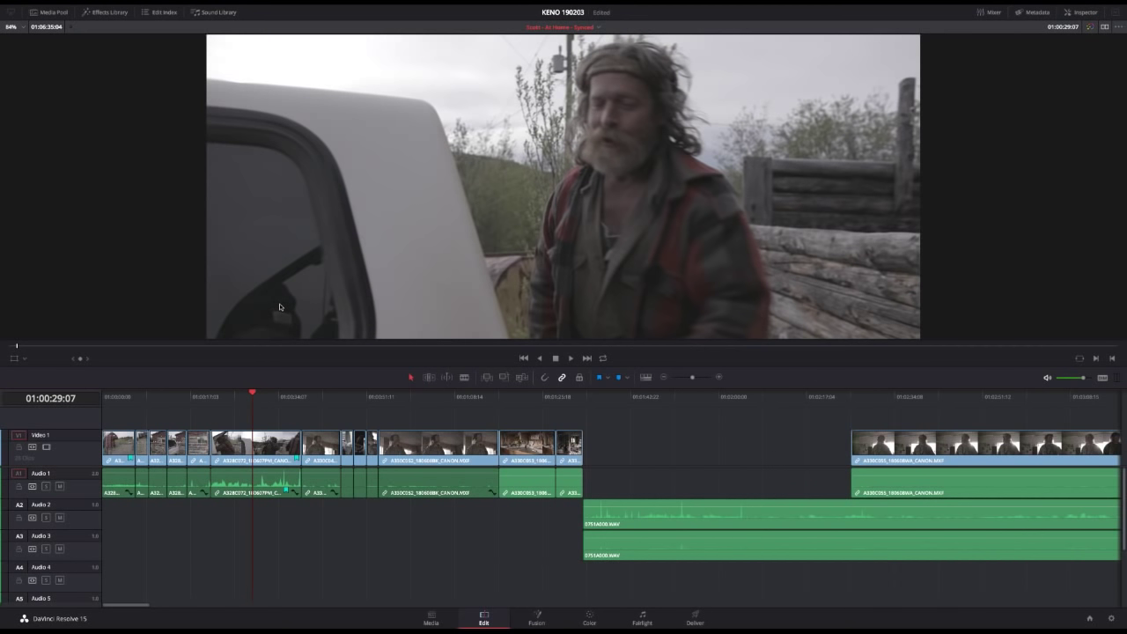
click(235, 400)
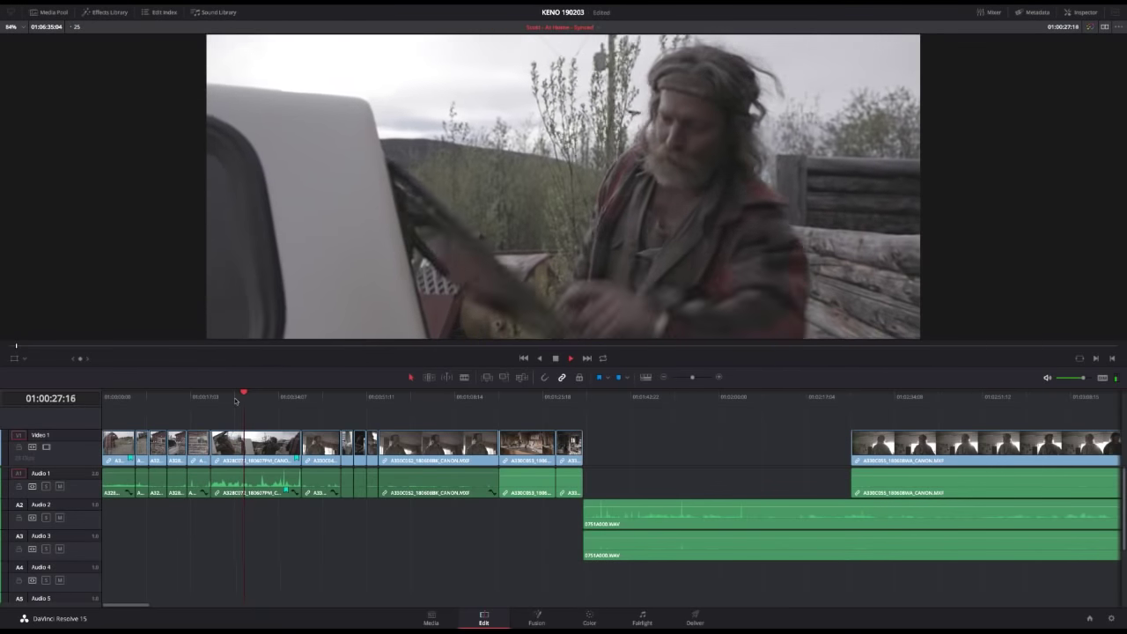
key(space)
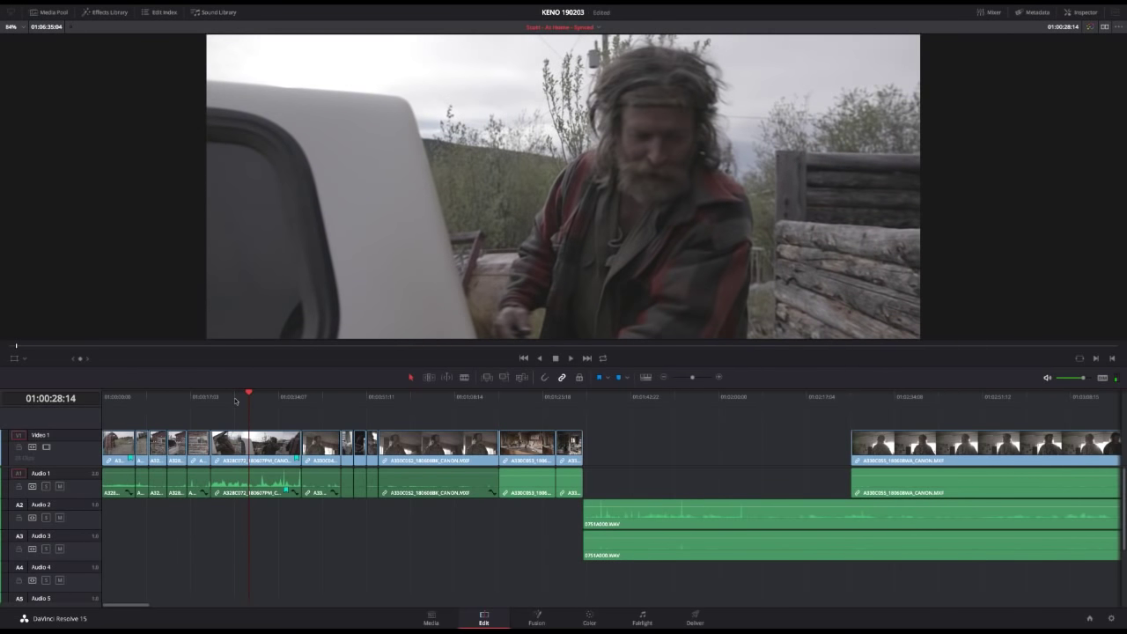
key(ctrl+b)
scroll(279, 420, right, 1)
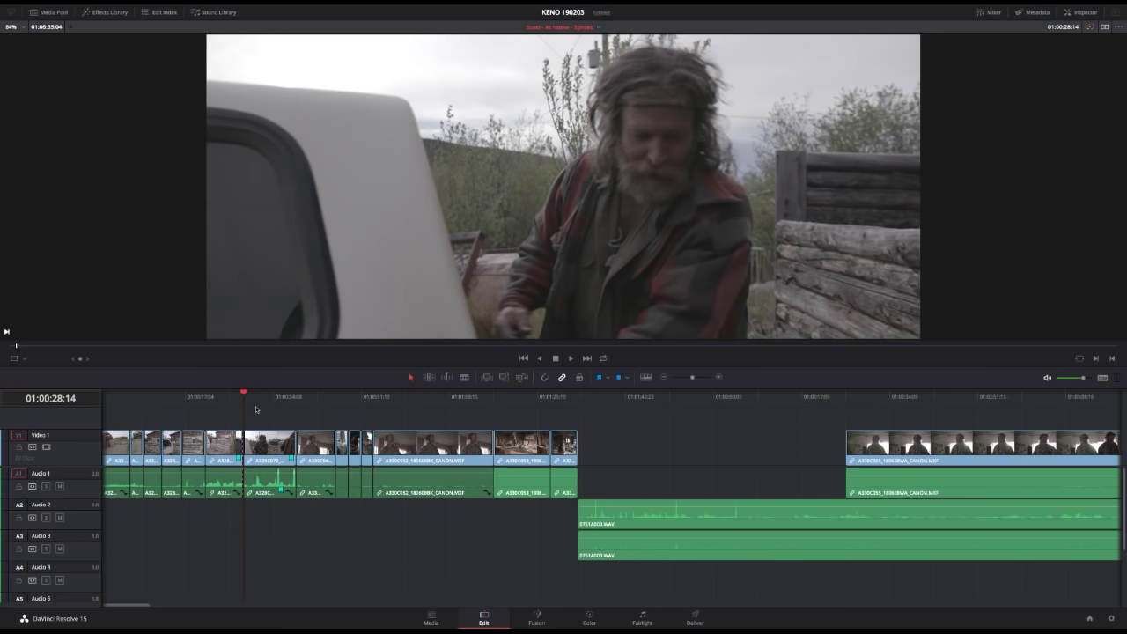
Step: Ripple-trim about 5 seconds off the start of the piece after 01:00:28:14 and play across the cut
drag(249, 394, 268, 390)
key(ctrl+shift+[)
click(236, 395)
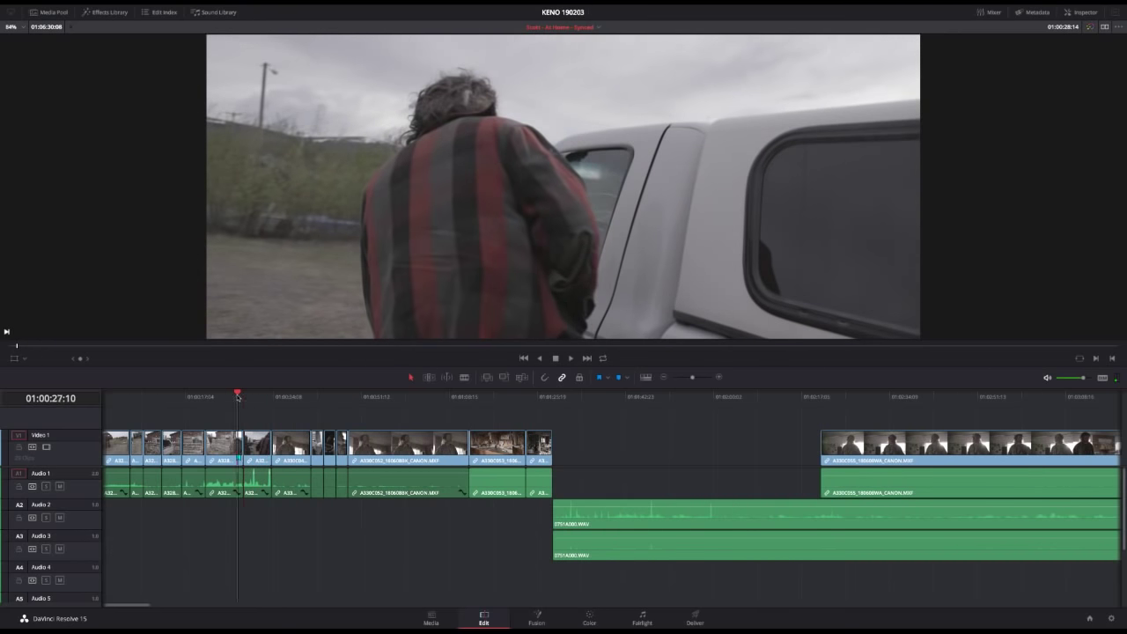
key(space)
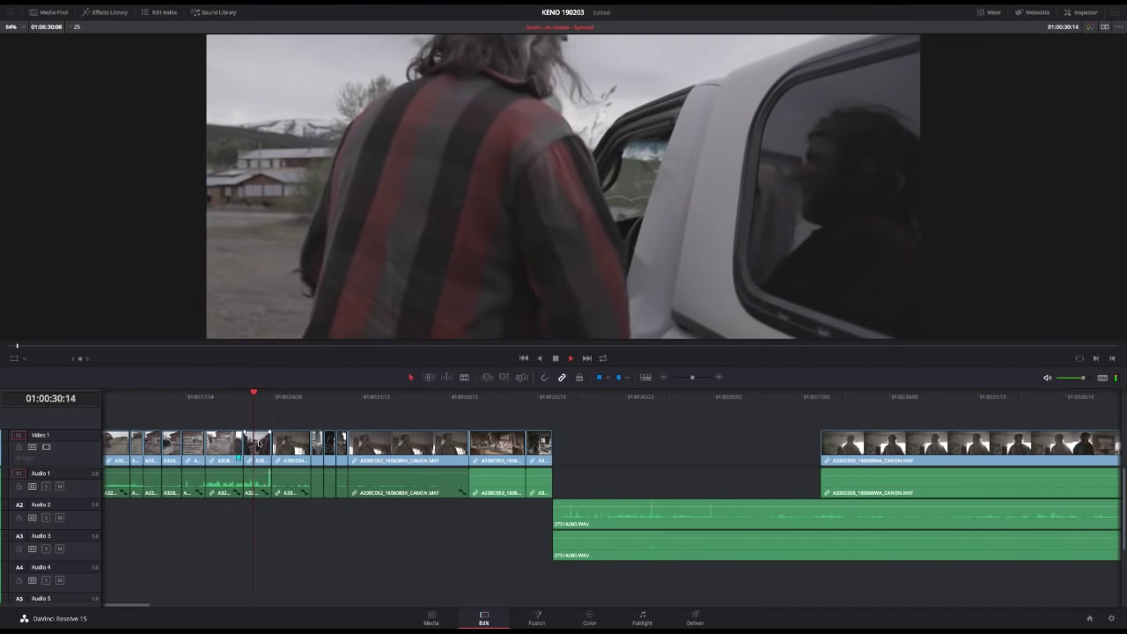
Step: Stop playback and ripple-delete the shot of the man seen from behind beside the truck window
key(space)
click(257, 445)
key(Delete)
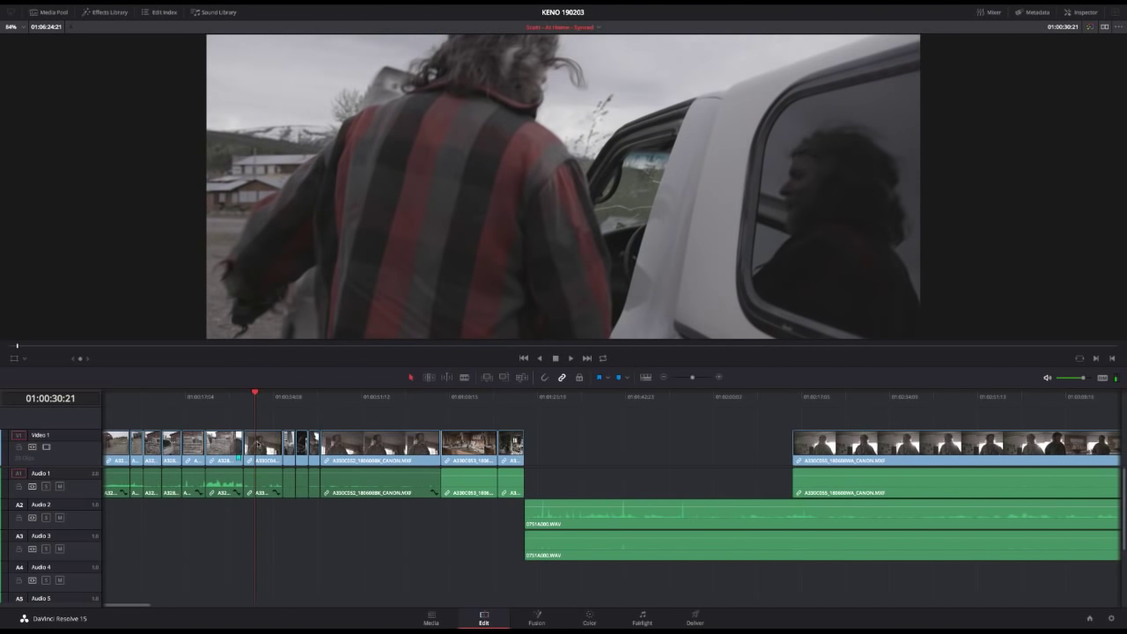
Step: Scrub through the cabin doorway shot and the adjoining truck shot, and cut both from the timeline, leaving their gap open
click(220, 396)
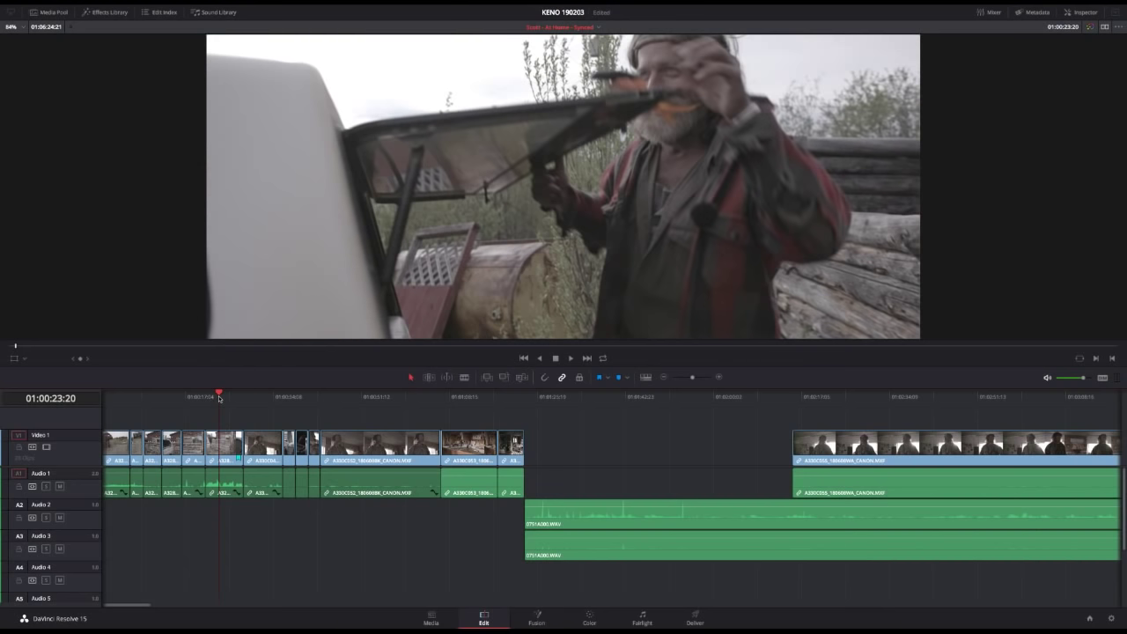
drag(187, 399, 223, 397)
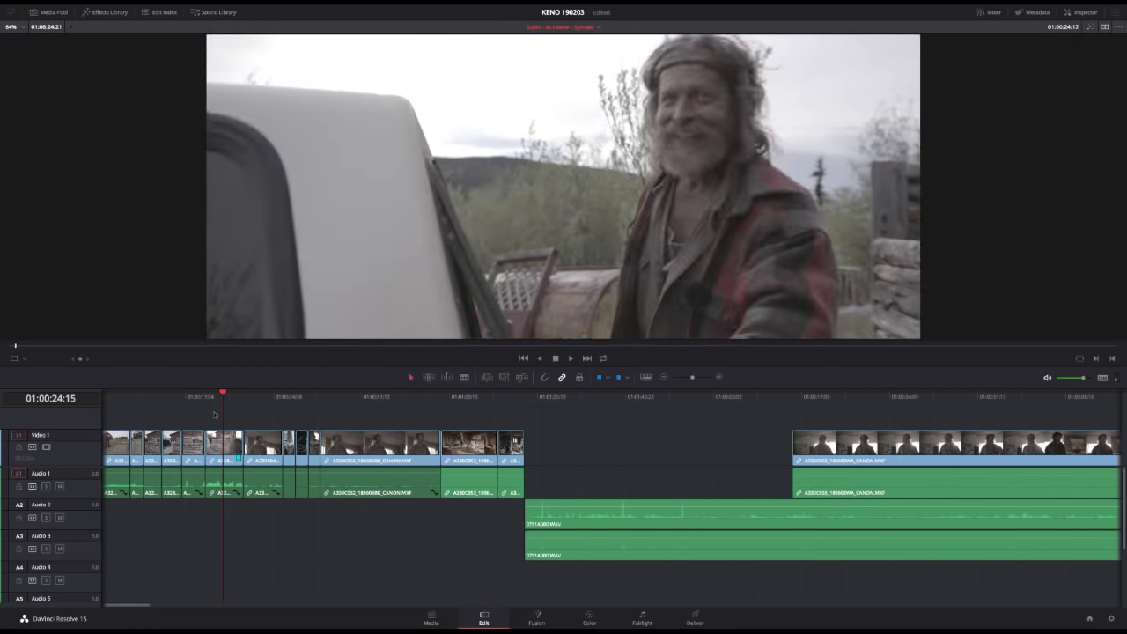
click(220, 478)
click(199, 398)
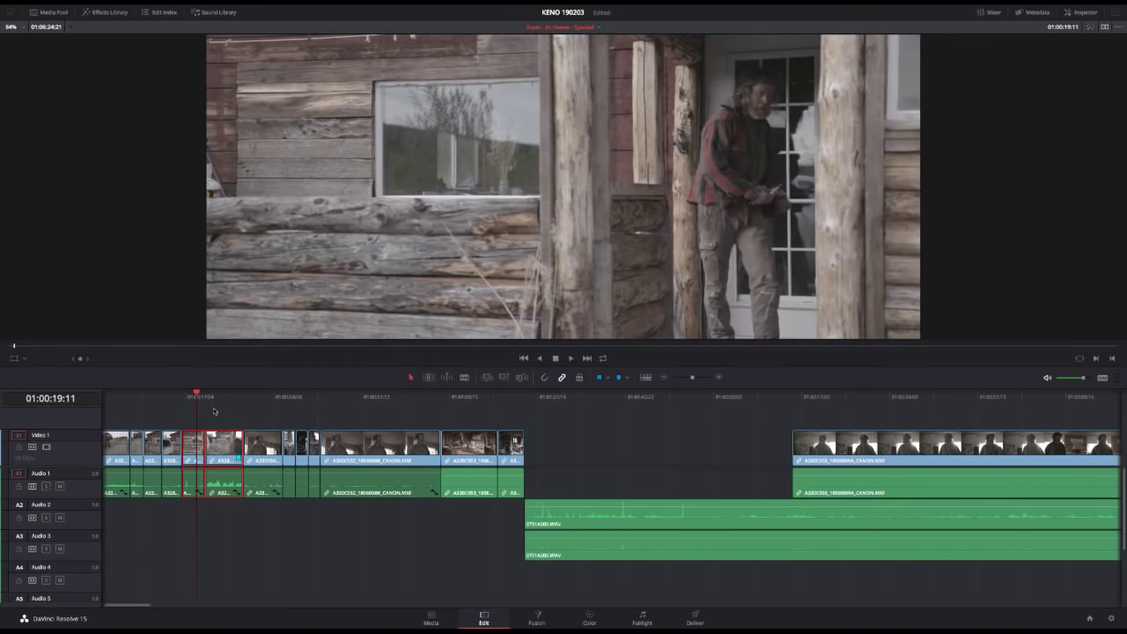
key(BackSpace)
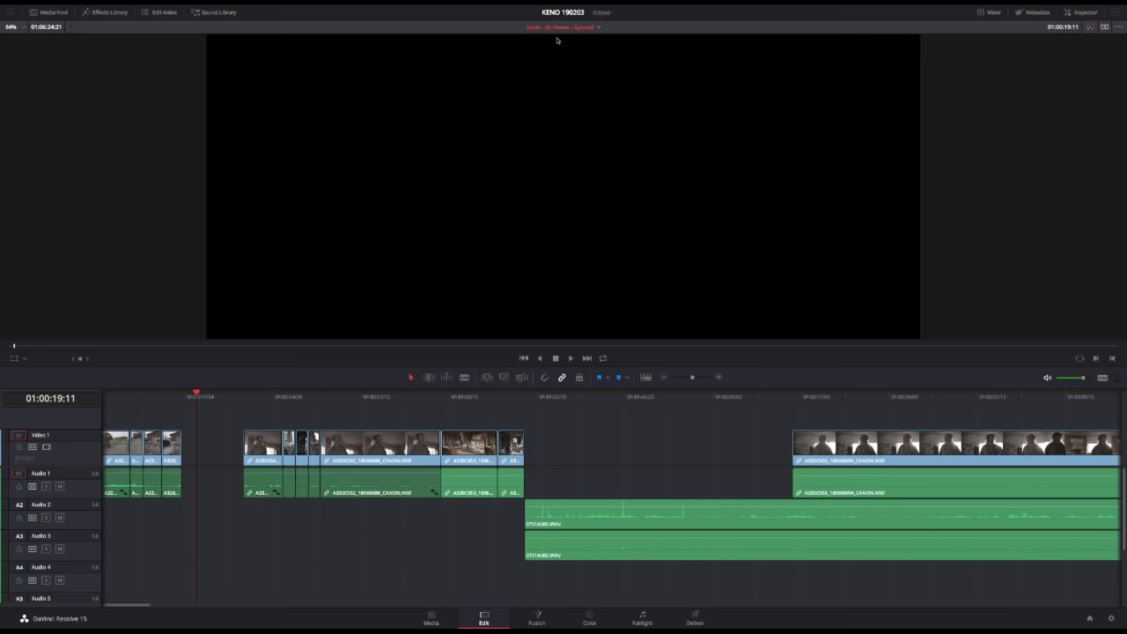
Step: Switch to the Canoe timeline and shift all of its clips forward by 12:50:04 to free up its start
click(563, 27)
click(563, 28)
click(582, 29)
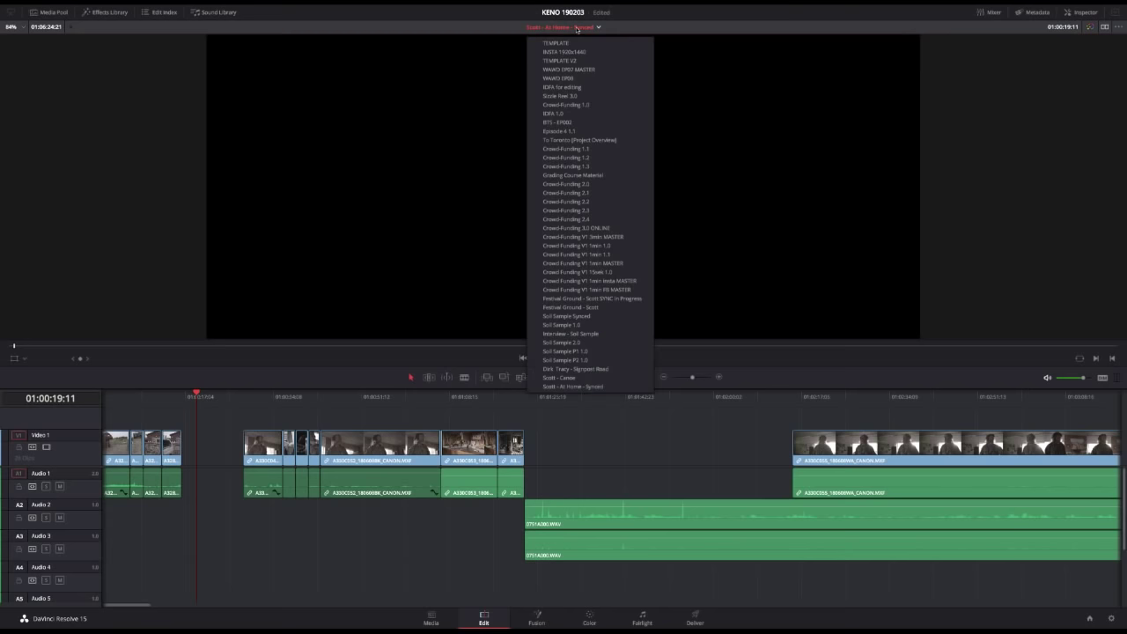
click(579, 378)
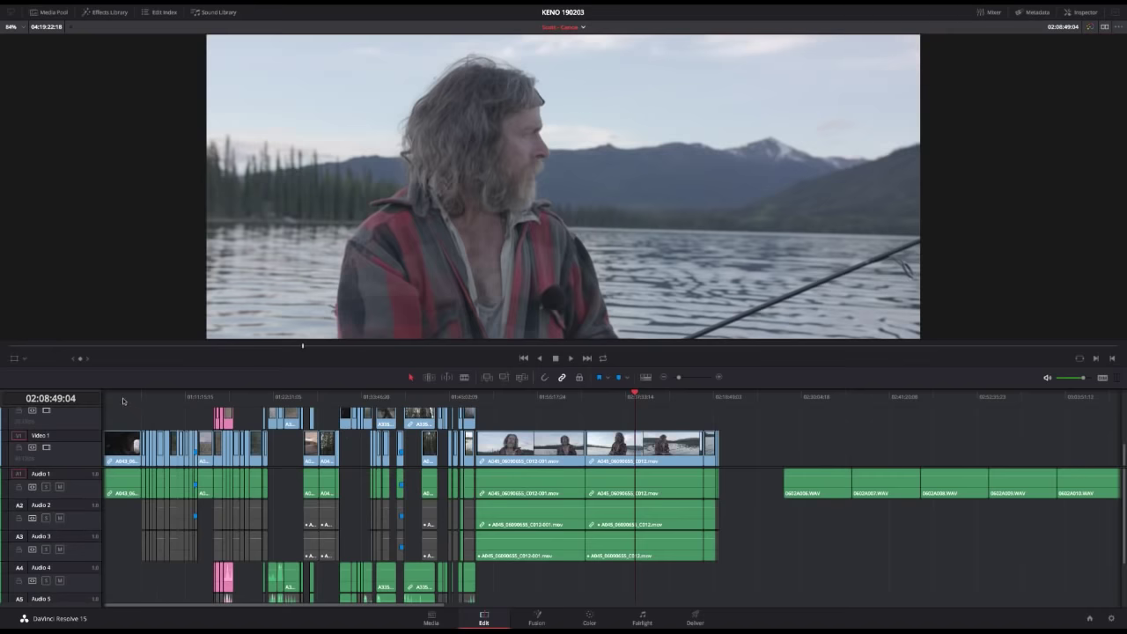
click(105, 399)
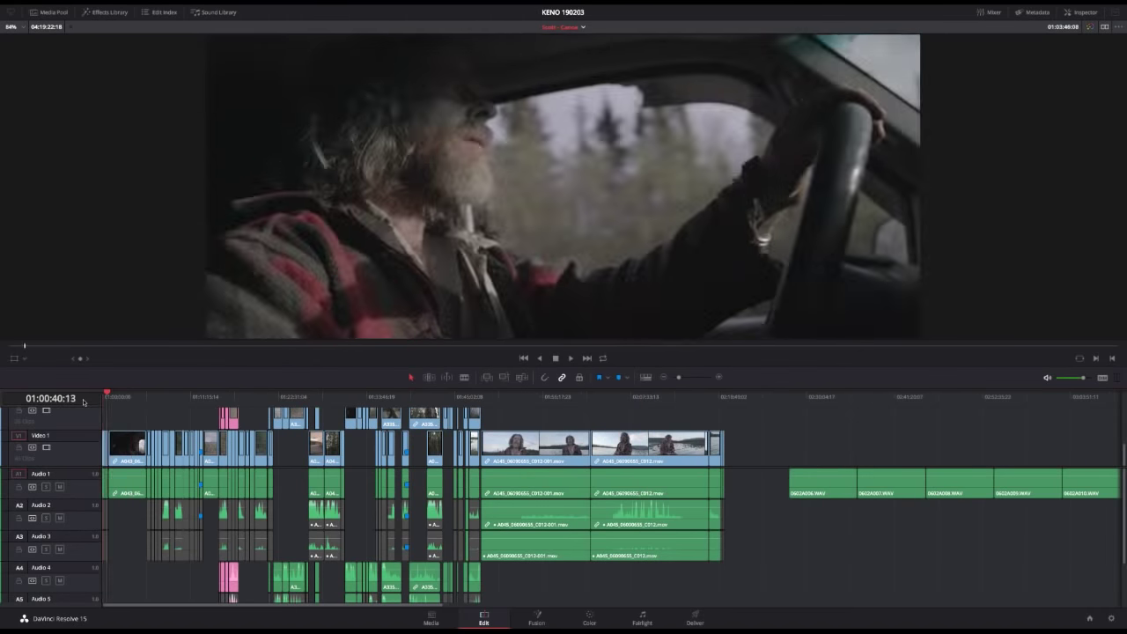
key(ctrl+a)
text(+125004)
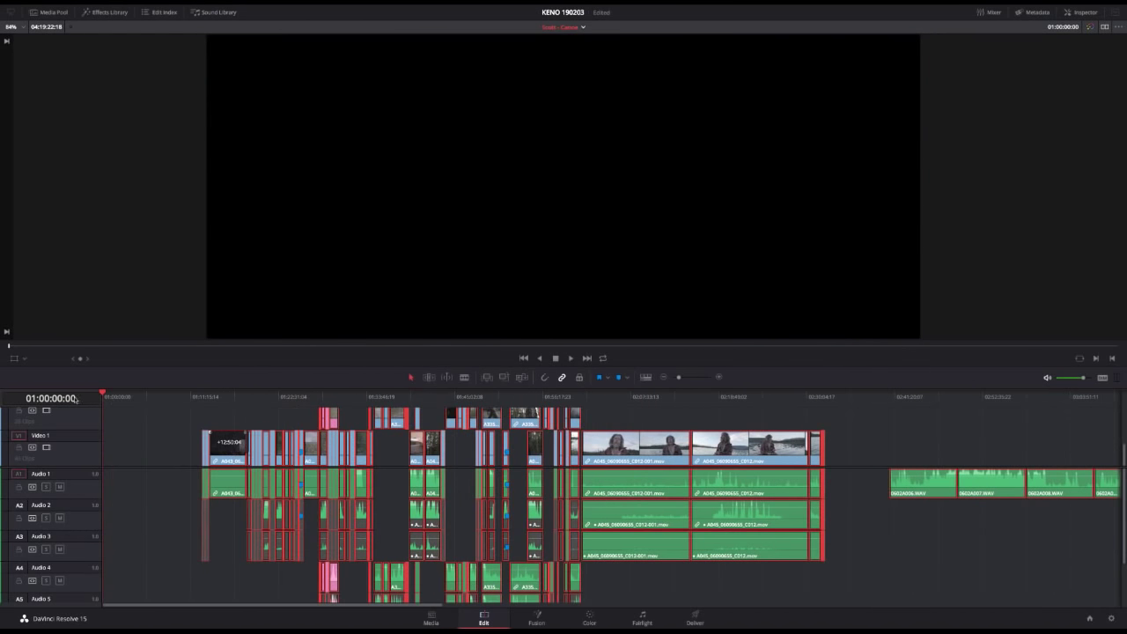
key(Return)
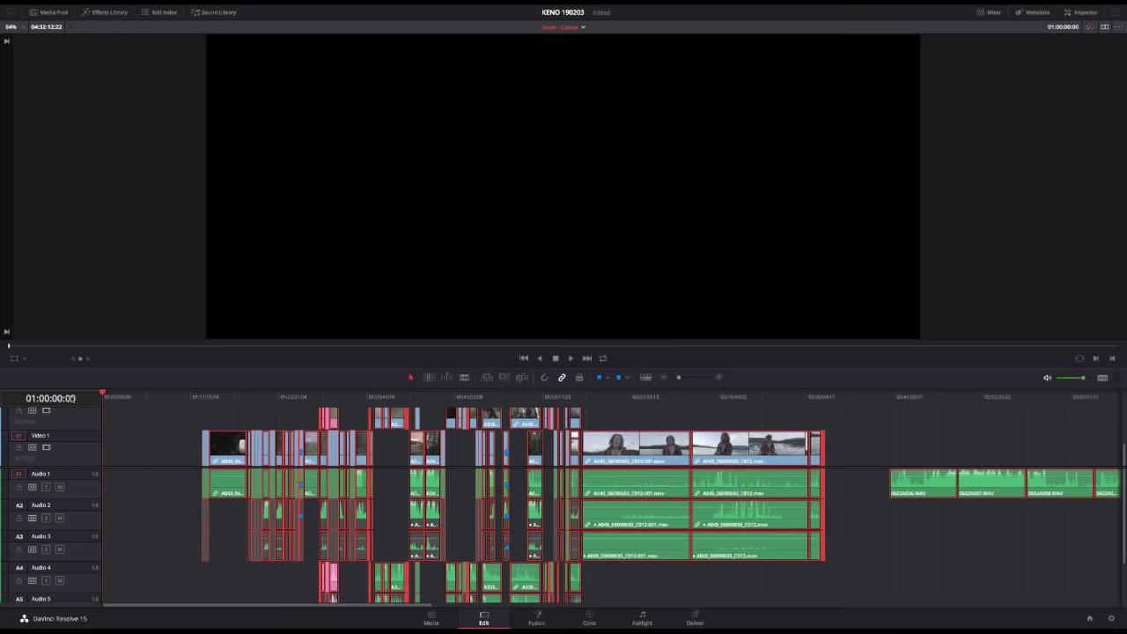
Step: Paste the doorway and truck shots at 01:00:00:00 in the Canoe timeline, close the gap behind them and check the truck shot
click(131, 444)
key(space)
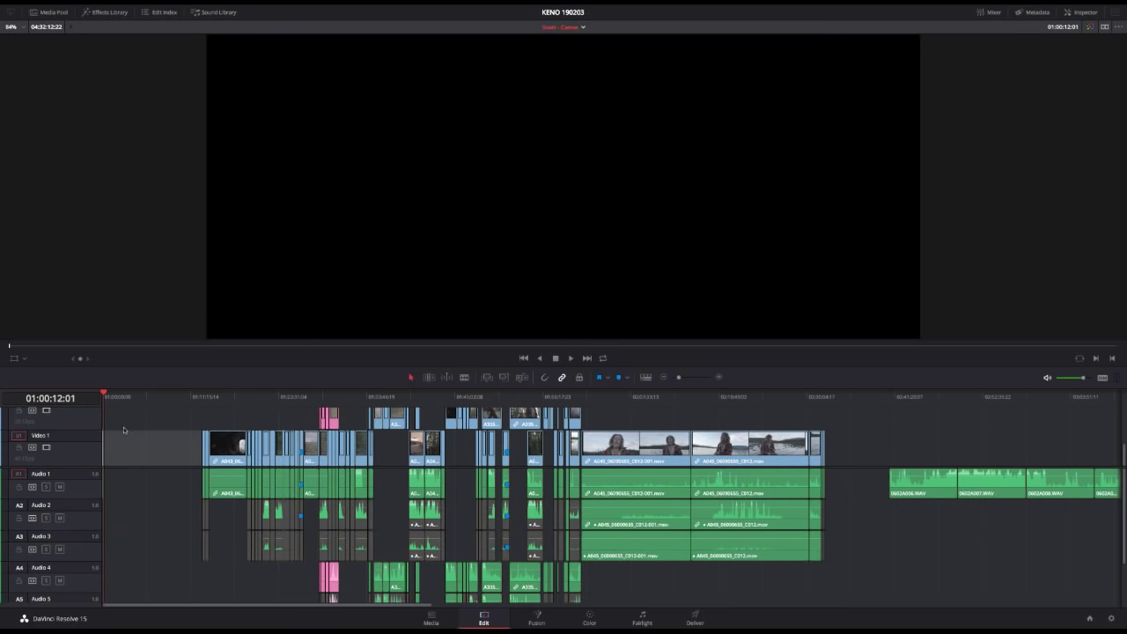
key(Home)
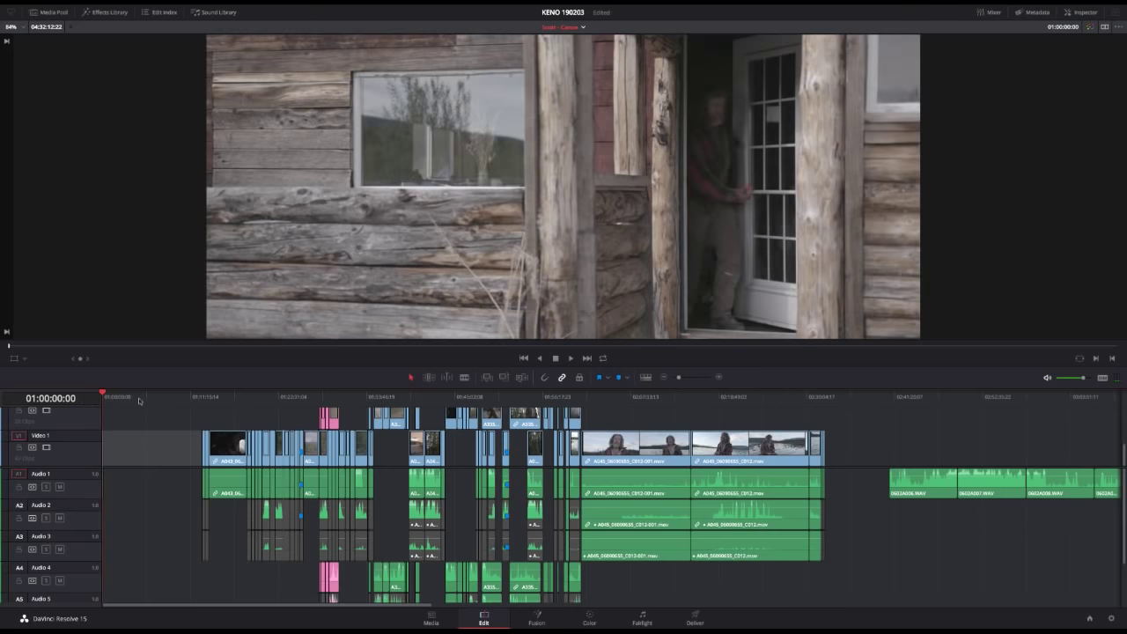
drag(676, 377, 692, 377)
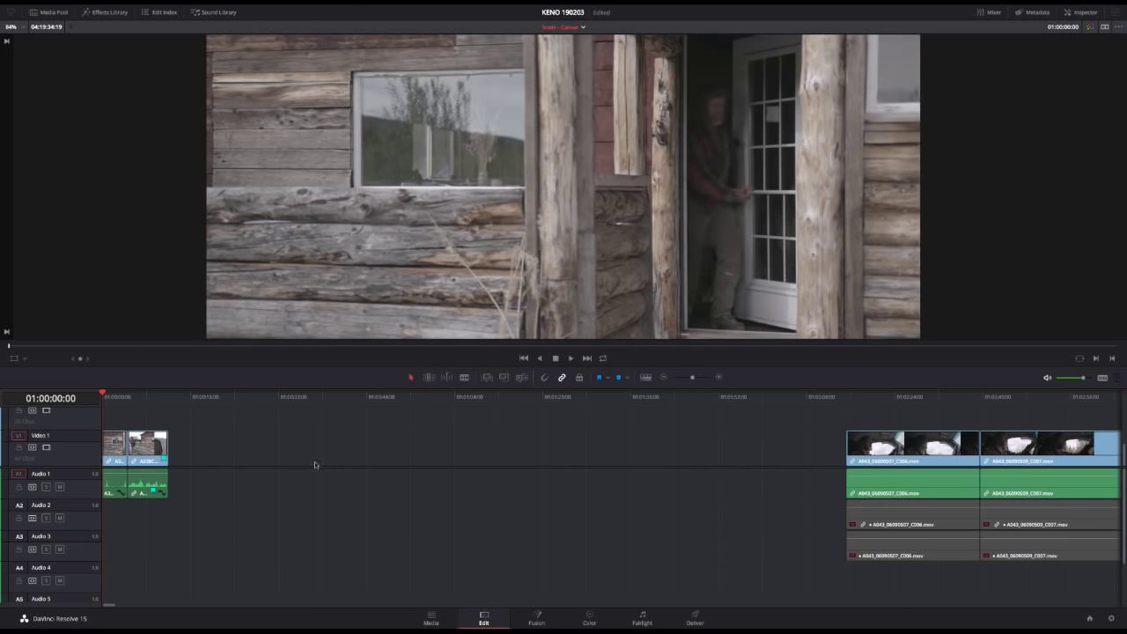
click(149, 408)
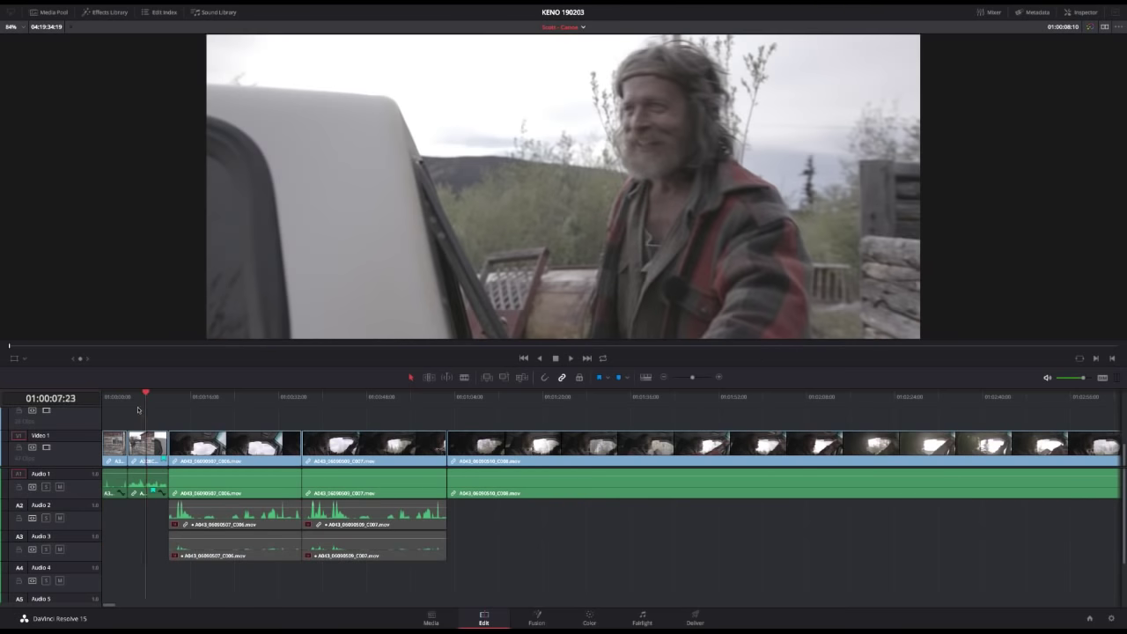
click(133, 408)
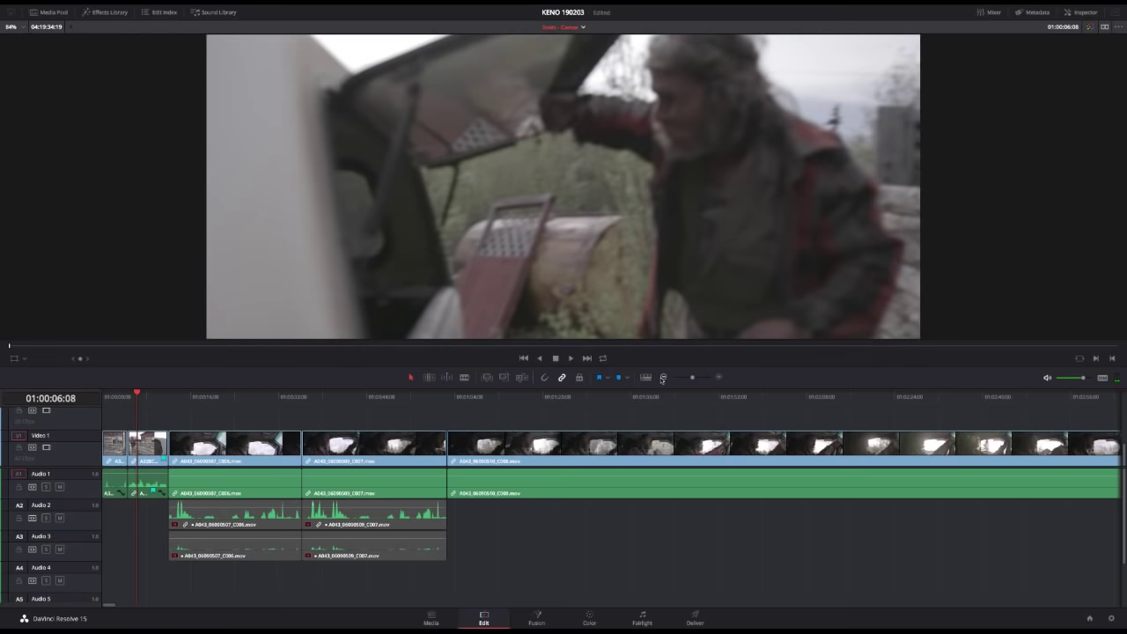
click(663, 377)
click(663, 377)
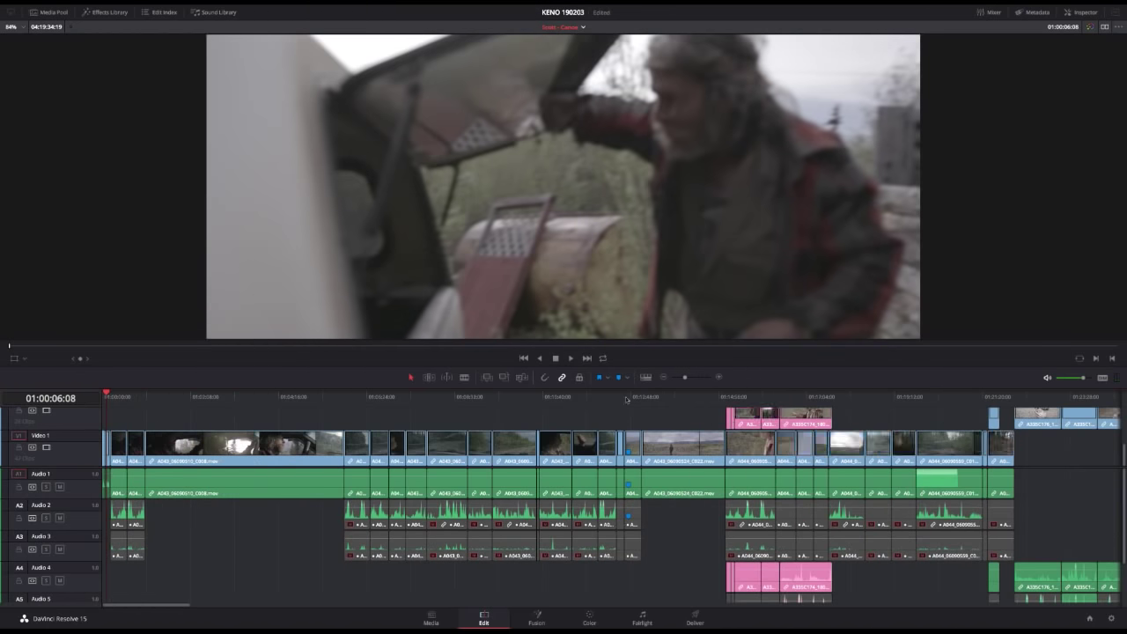
Step: Return to the At Home - Synced timeline and close the gap left by the removed doorway and truck shots
click(573, 29)
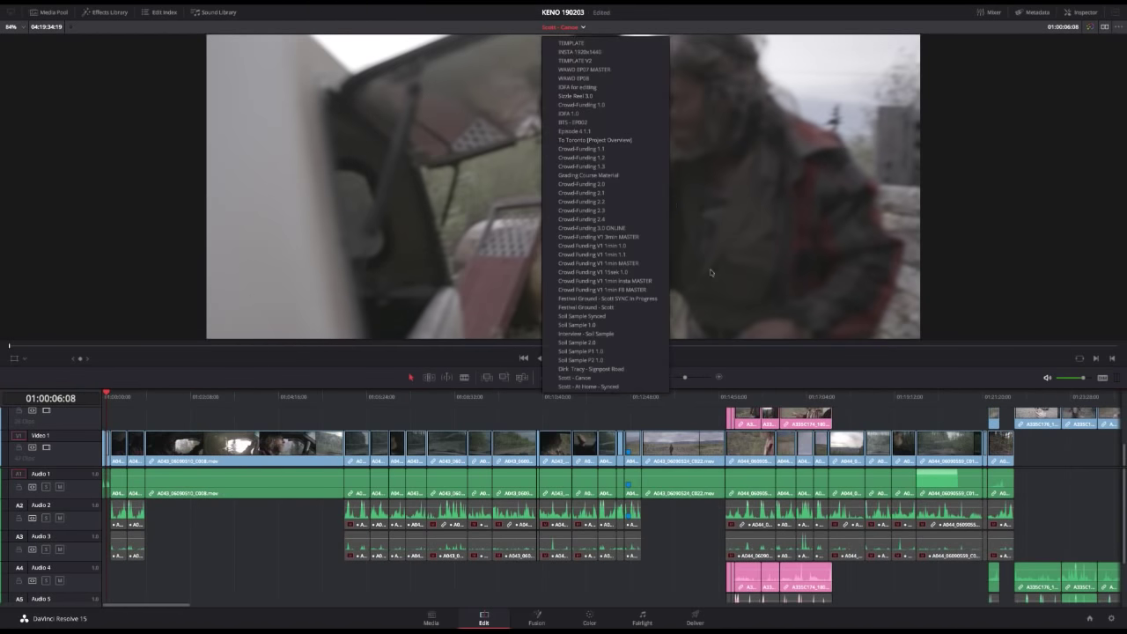
click(612, 388)
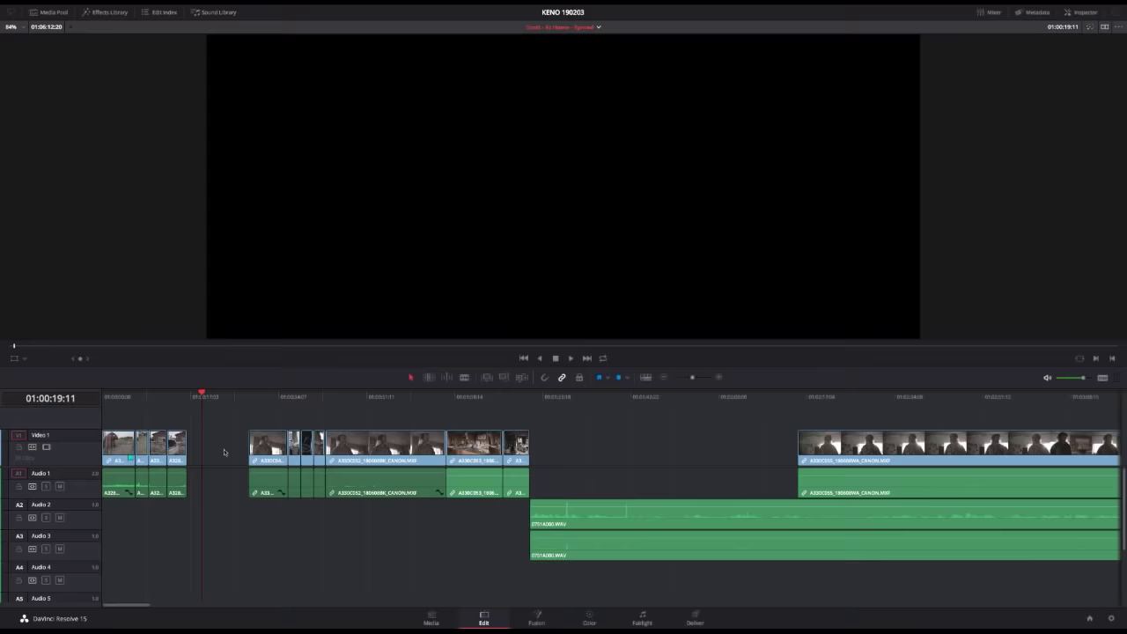
key(Delete)
Step: Move the short walking-feet shot to the very start of the timeline and play it from the beginning
drag(115, 402, 133, 404)
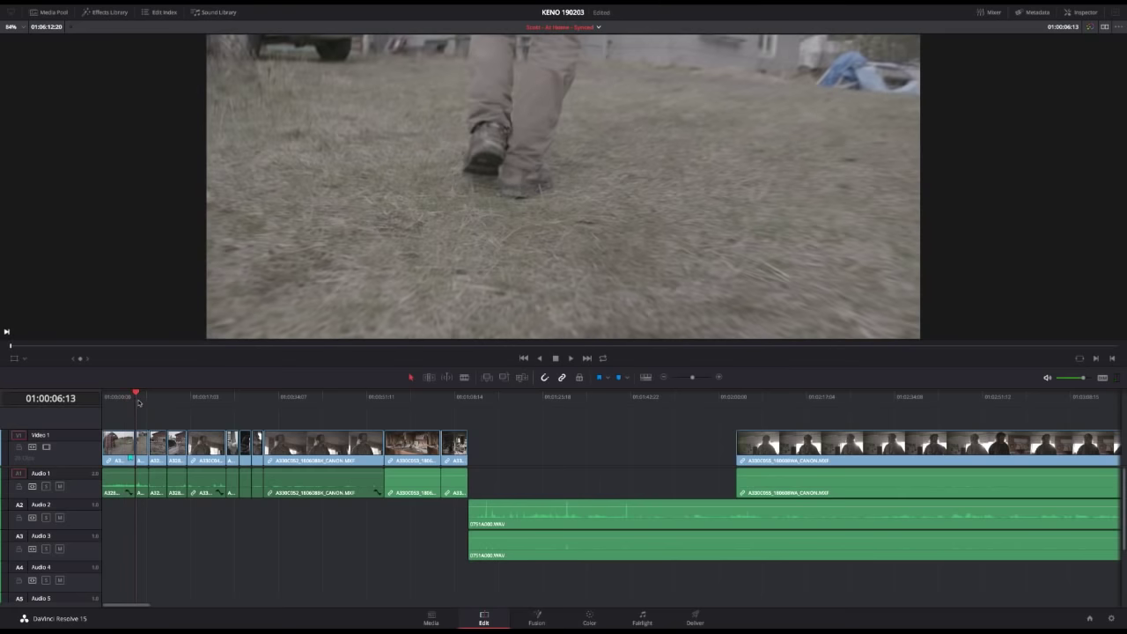
drag(140, 403, 139, 403)
drag(147, 451, 105, 451)
key(Home)
key(space)
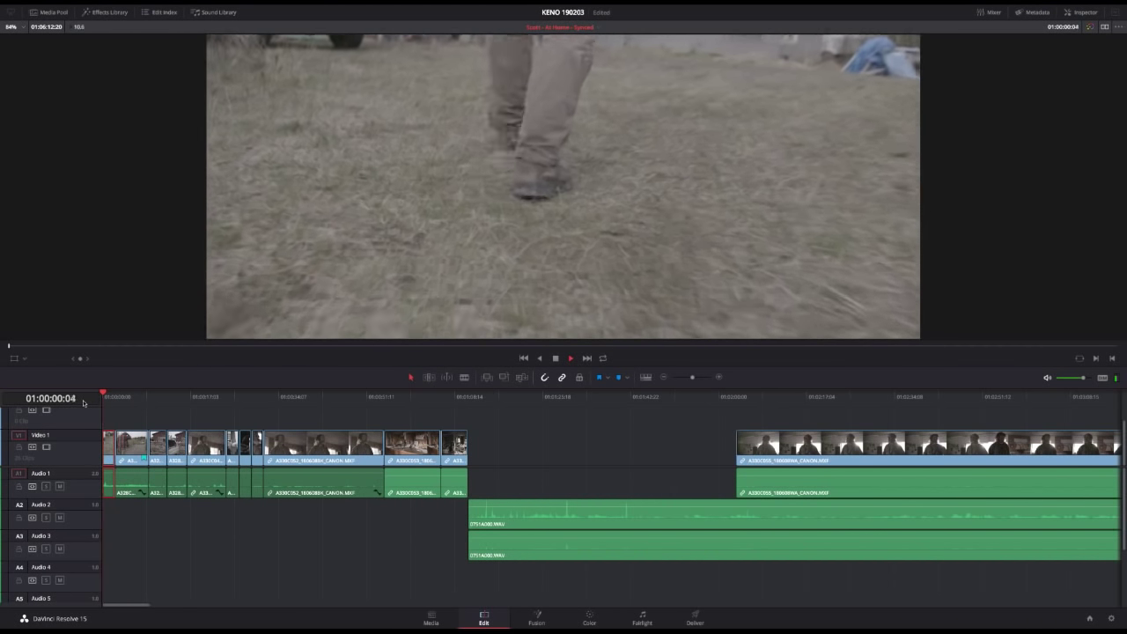
key(space)
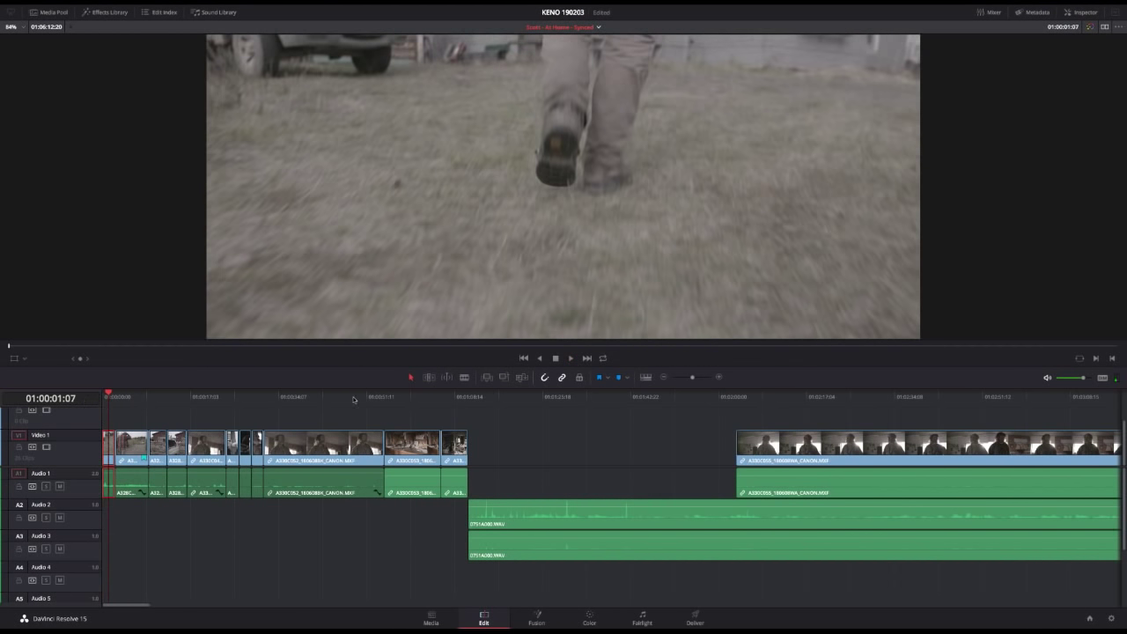
Step: Review the interior shots backwards from the cluttered desk to the first cabin shot and play that shot from 01:00:16:13
click(393, 404)
click(264, 408)
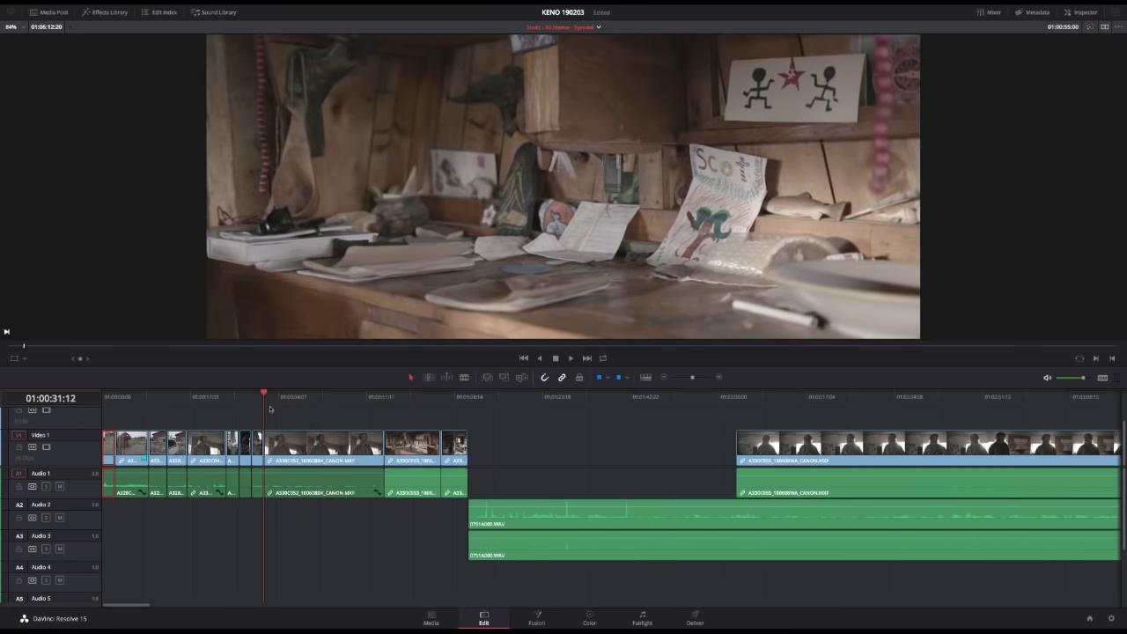
click(254, 414)
click(240, 414)
click(228, 416)
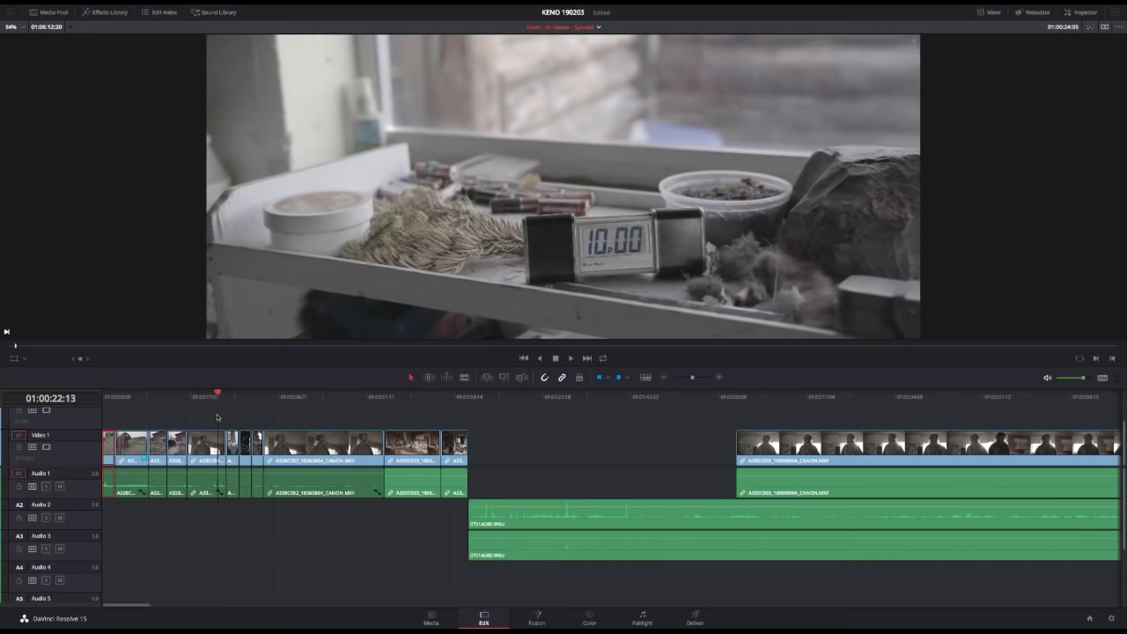
click(186, 417)
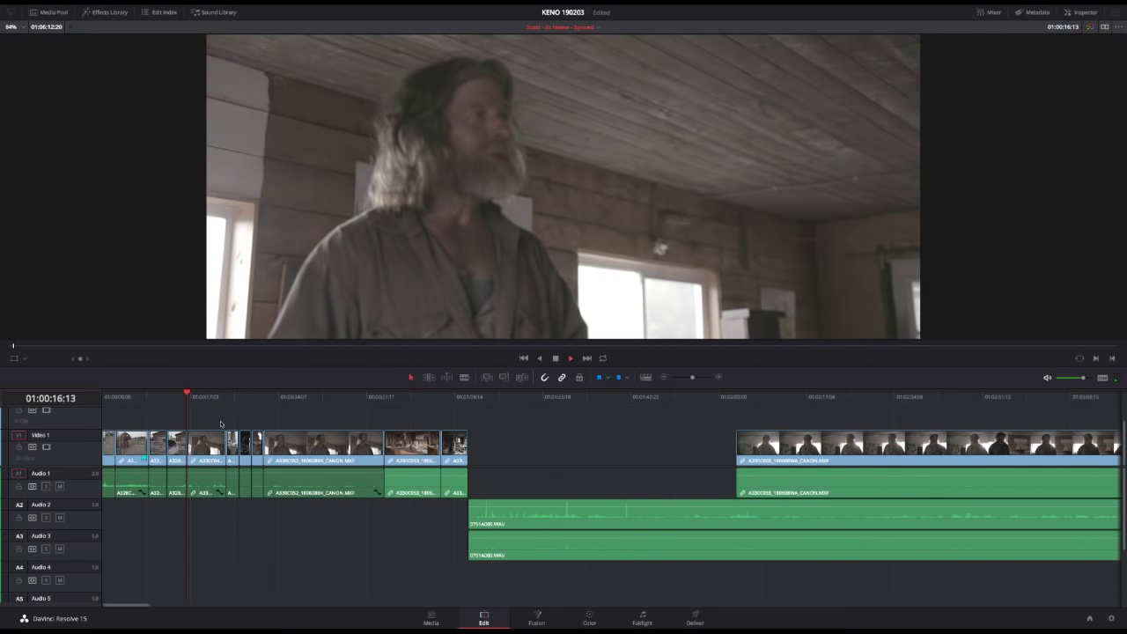
key(space)
key(space)
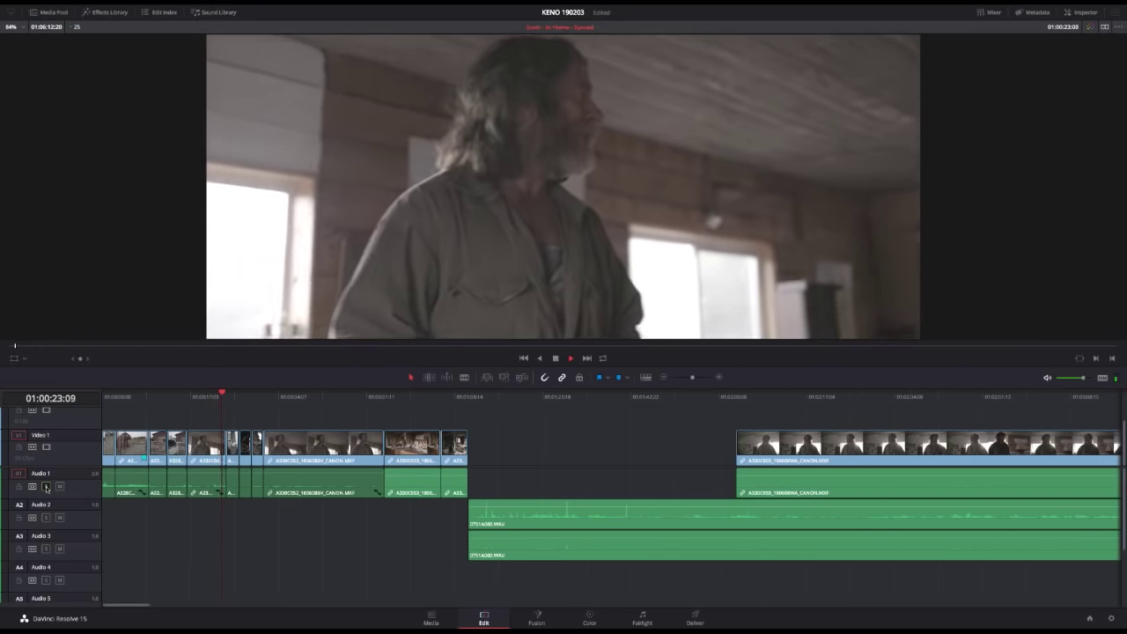
Step: Ripple-delete the first interior shot of the standing man and play across the cut into the clock insert
key(space)
key(Delete)
click(185, 396)
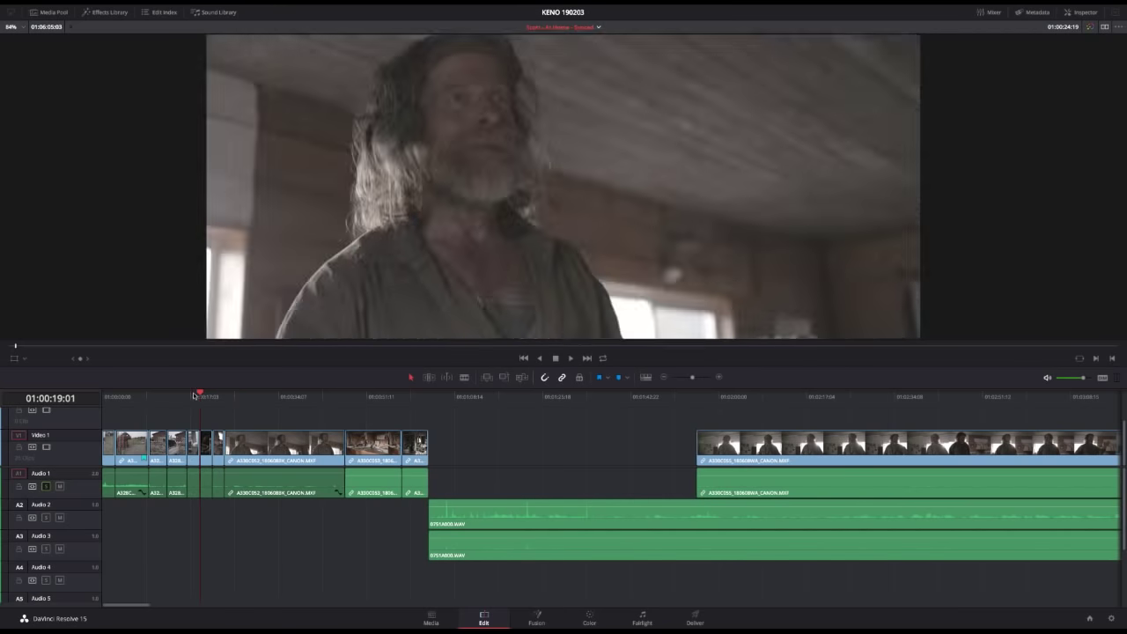
key(space)
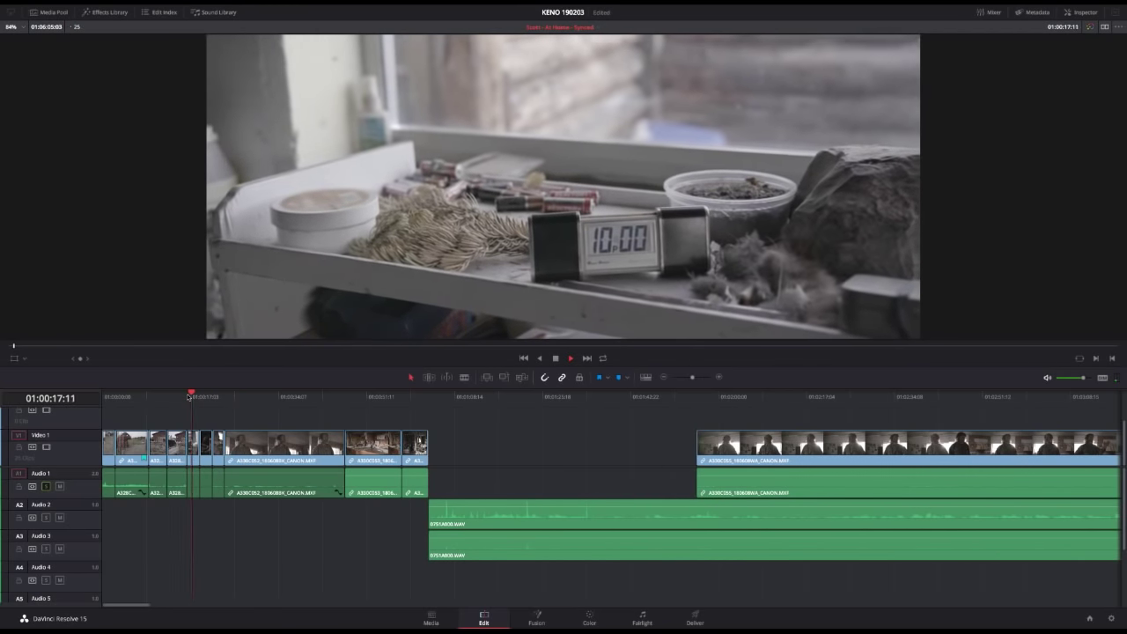
Step: Move the clock insert and the insert after it to the track above Video 1 and close the gap they leave
click(206, 454)
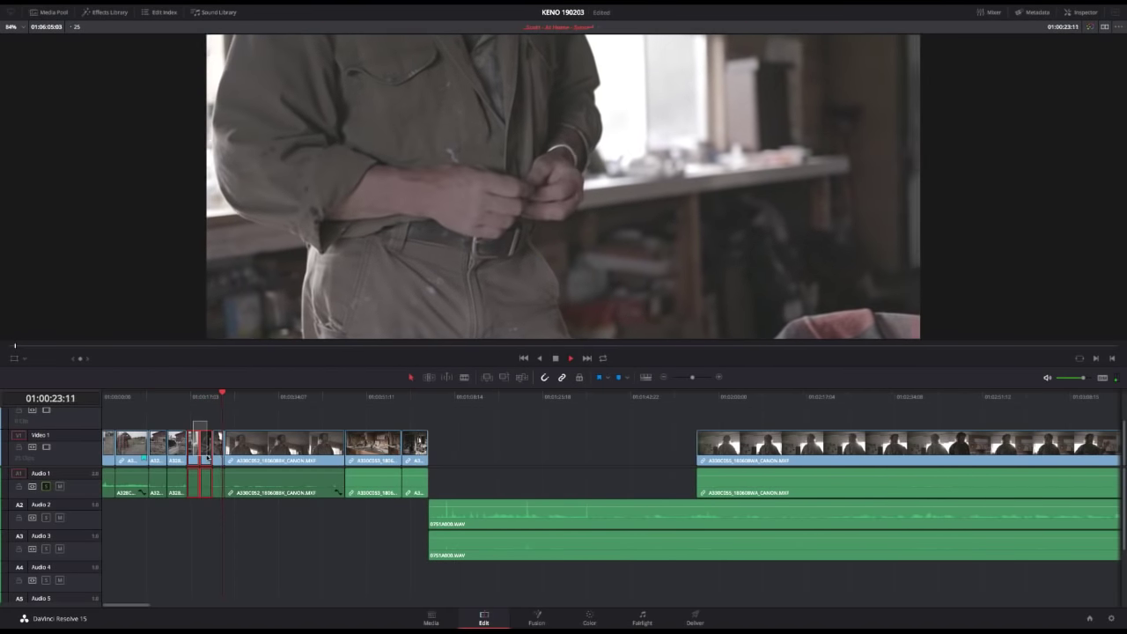
key(space)
drag(206, 456, 172, 423)
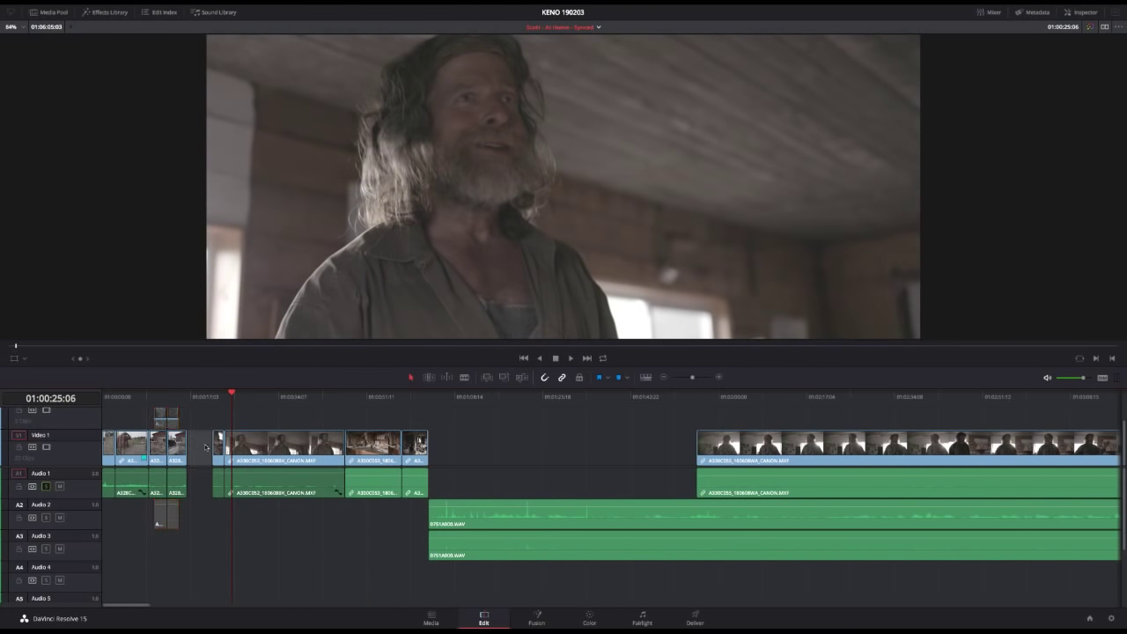
click(205, 447)
key(BackSpace)
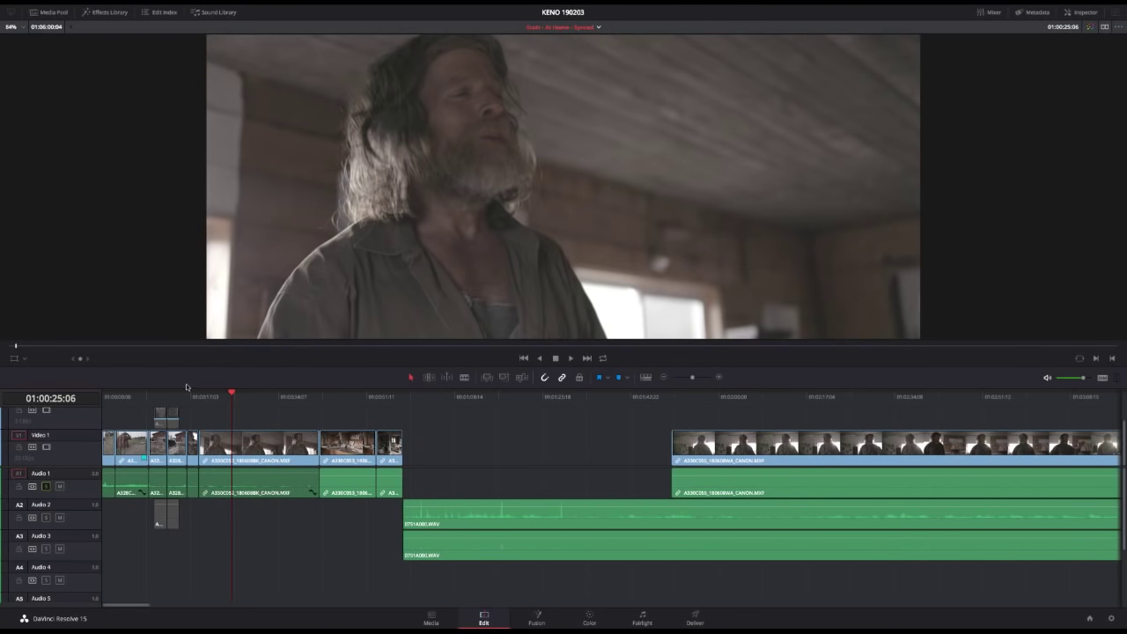
Step: Play into the long interior shot of the man talking, delete that shot and close the gap
click(186, 396)
key(space)
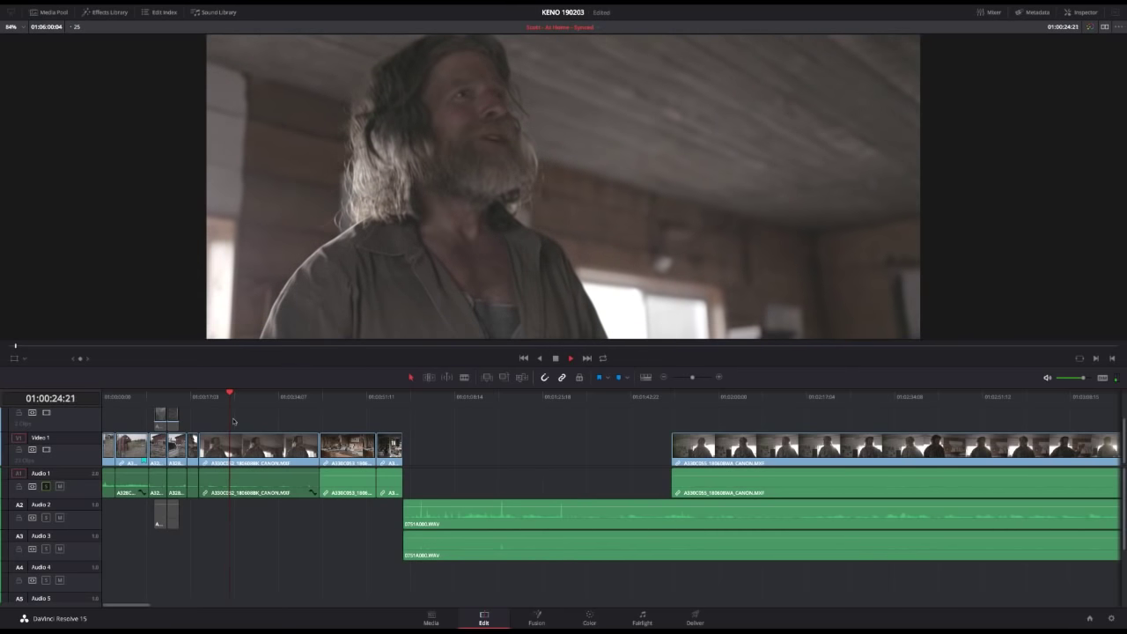
key(space)
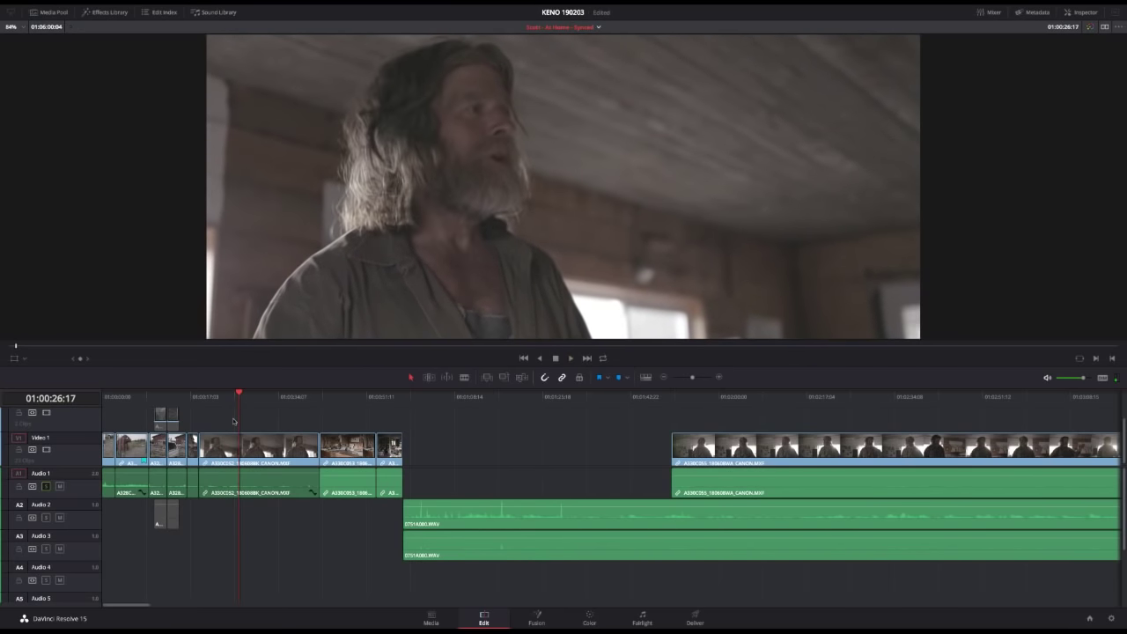
click(280, 460)
key(BackSpace)
click(283, 441)
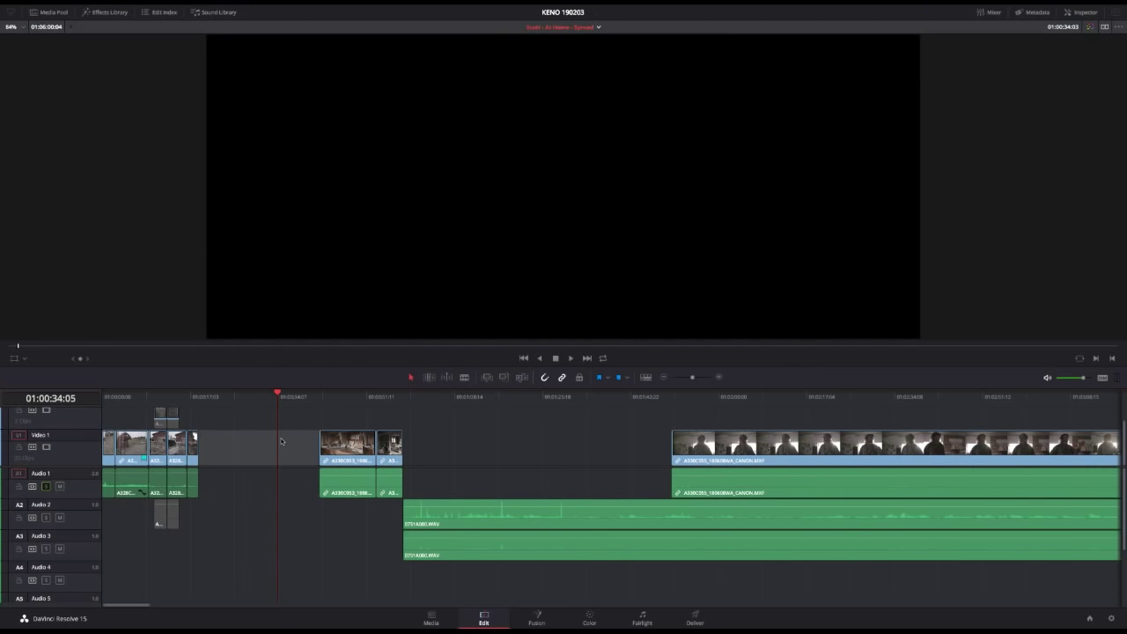
key(BackSpace)
Step: Move the remaining interior shots beside the inserts on the track above Video 1 and select the gap left on Video 1
drag(196, 433, 136, 458)
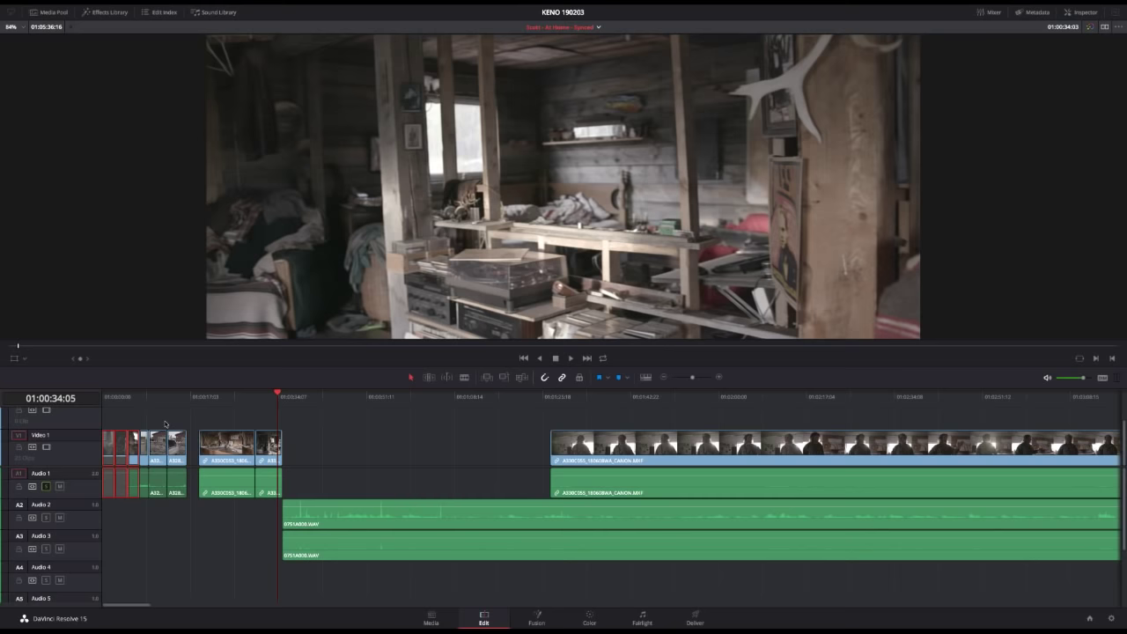
key(ctrl+z)
drag(176, 425, 128, 429)
drag(240, 410, 286, 465)
drag(208, 455, 156, 421)
click(426, 452)
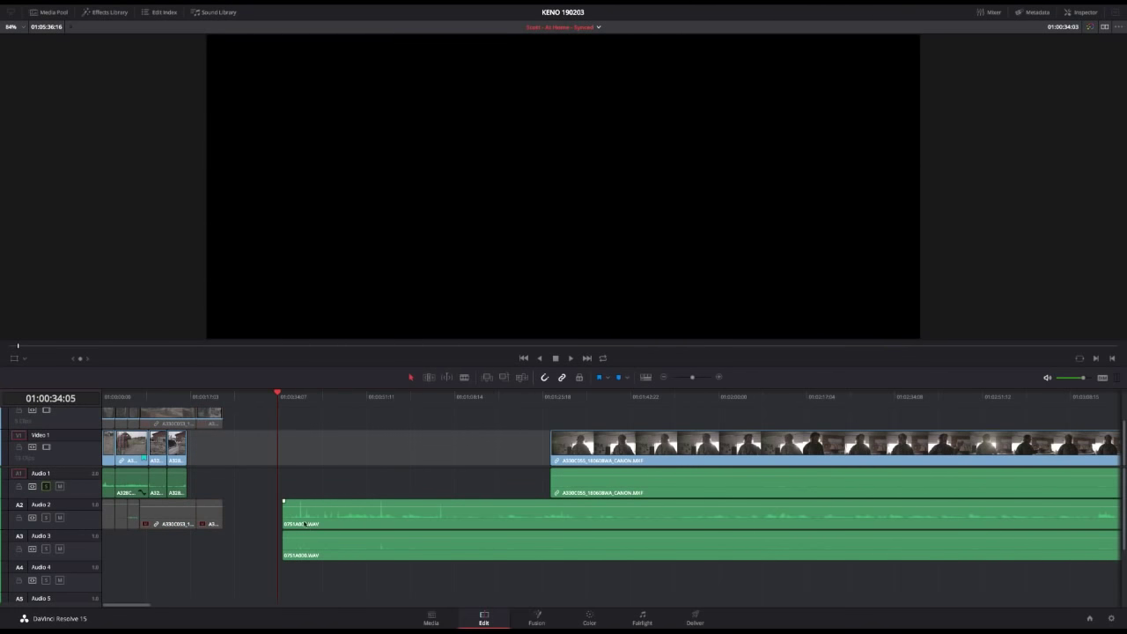
Step: Trim the starts of the Audio 2 and Audio 3 recordings to the start of the talking shot and close the gap before it
drag(283, 515, 616, 524)
drag(303, 546, 549, 540)
click(469, 445)
key(Delete)
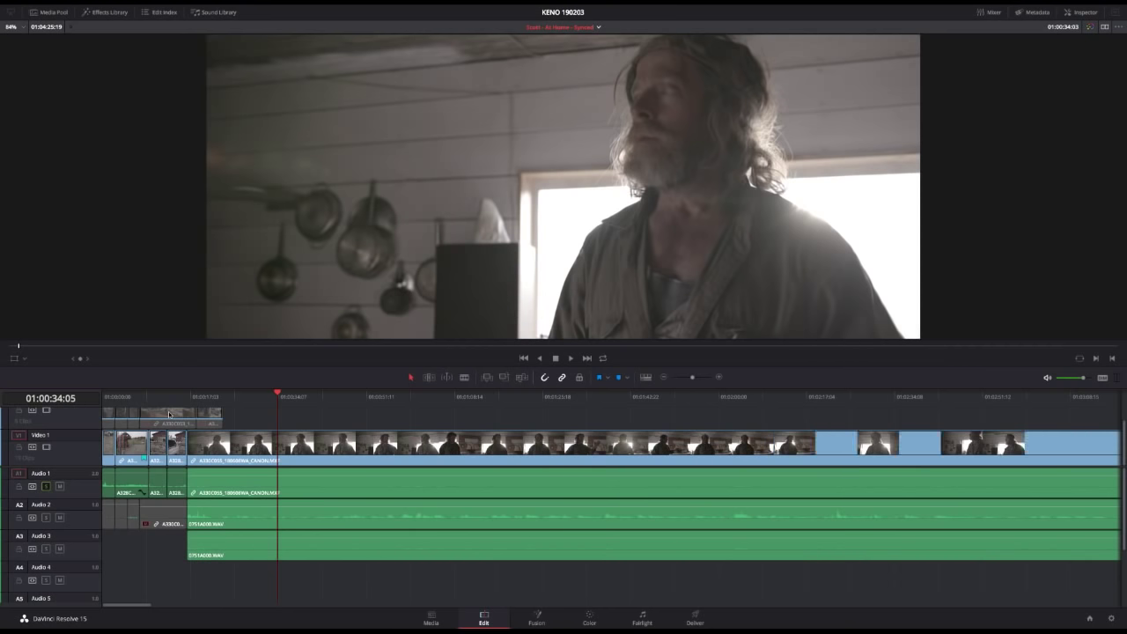
Step: Play the talking shot from just before its start to check the picture and sound
drag(167, 396, 181, 401)
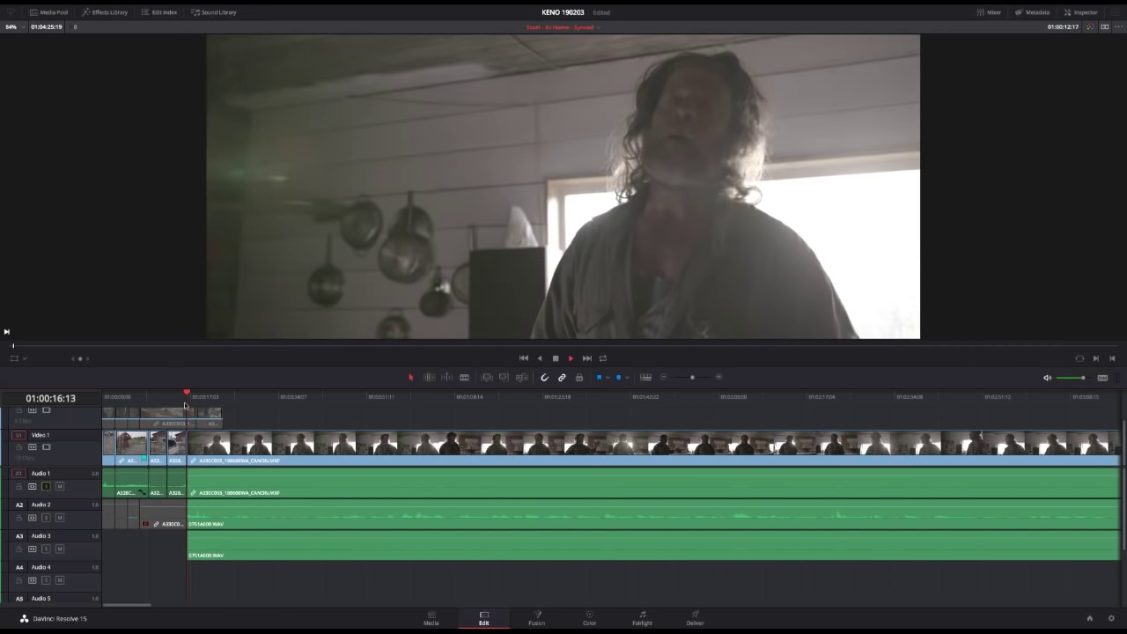
key(slash)
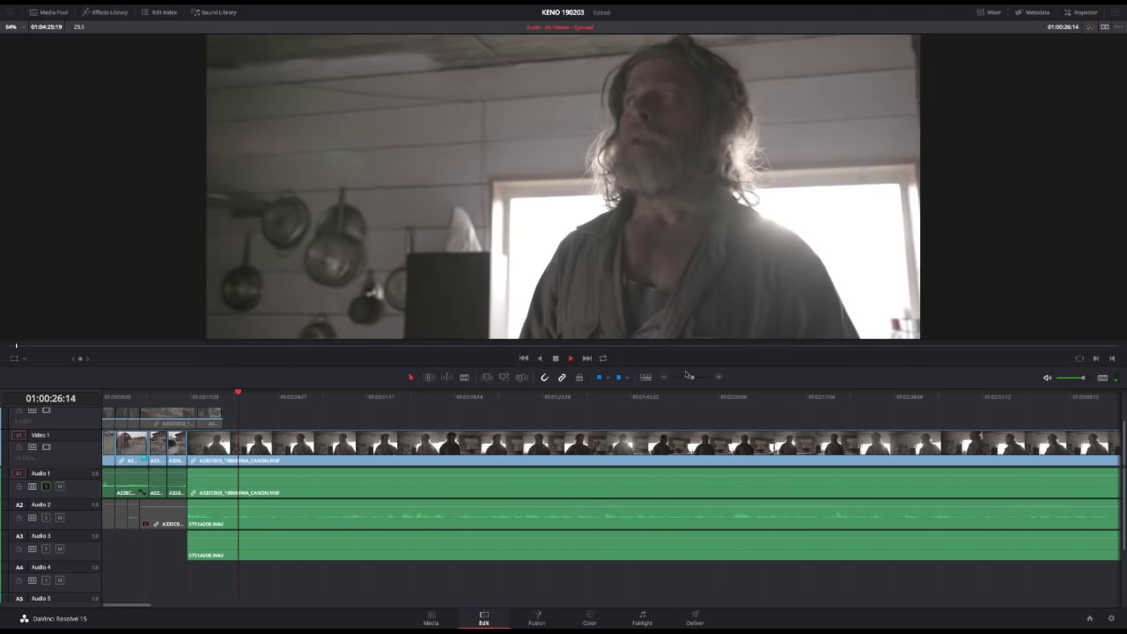
click(662, 377)
click(663, 377)
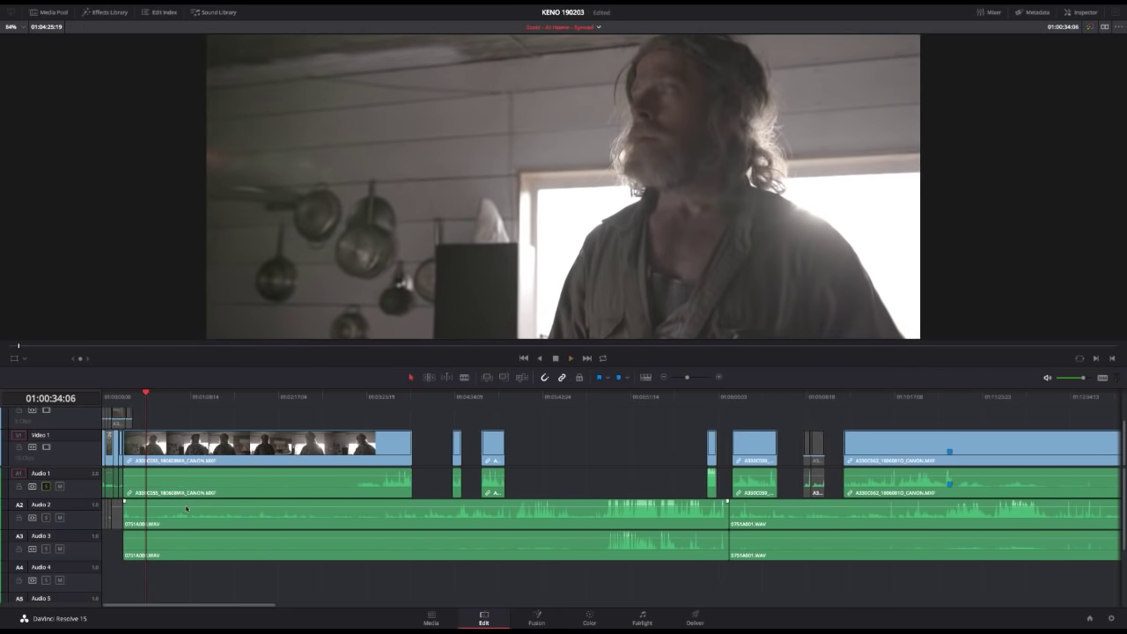
Step: Try raising the volume of the Audio 2 recording under the talking shot and play it back
drag(188, 509, 193, 502)
key(space)
key(space)
key(space)
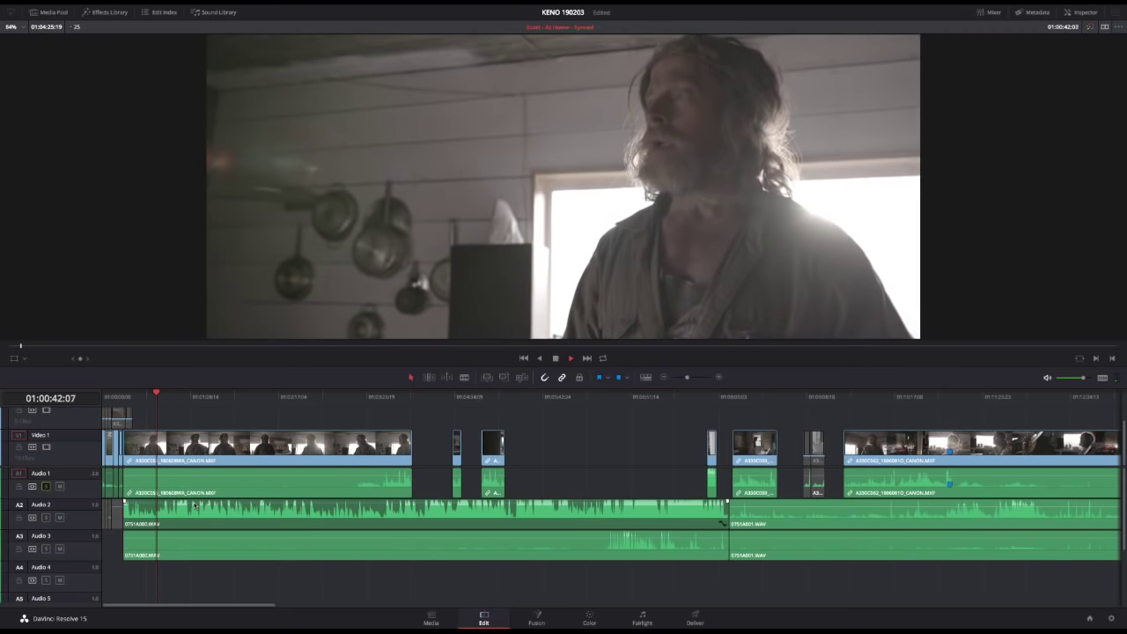
key(space)
click(167, 517)
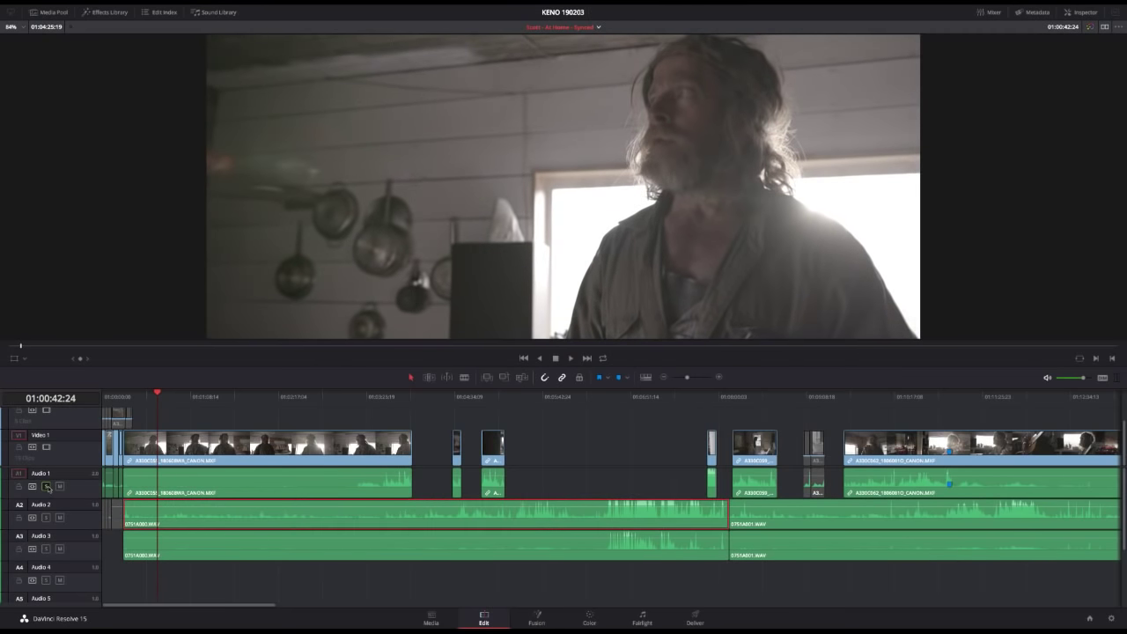
Step: Turn off solo on Audio 1 and play the talking shot with all audio tracks up to 01:00:49:15
key(space)
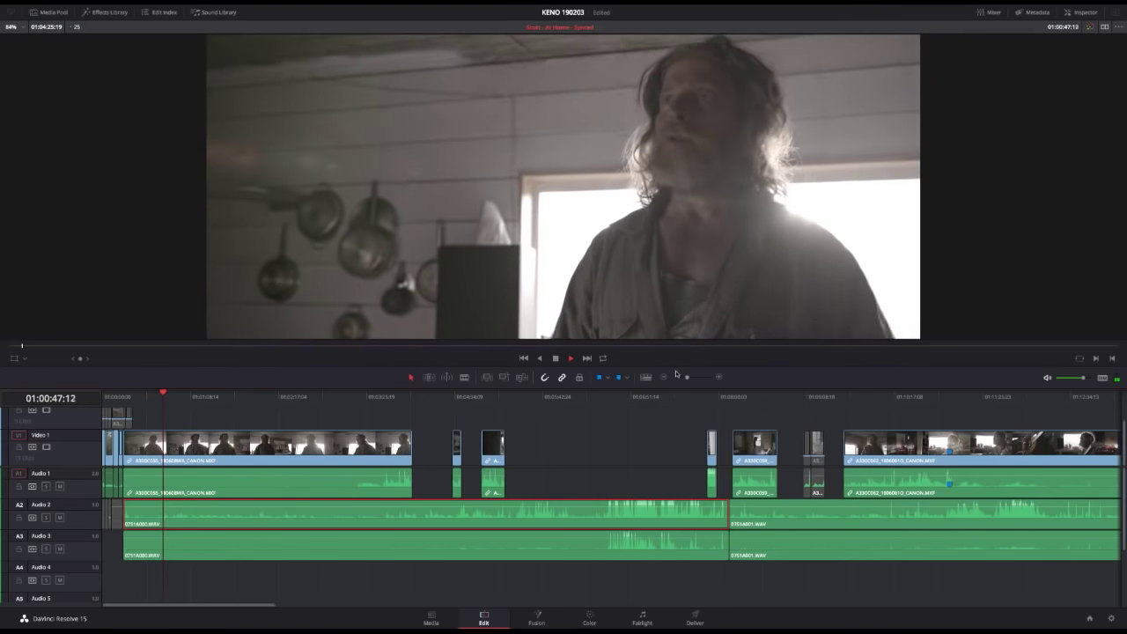
drag(687, 377, 700, 380)
key(space)
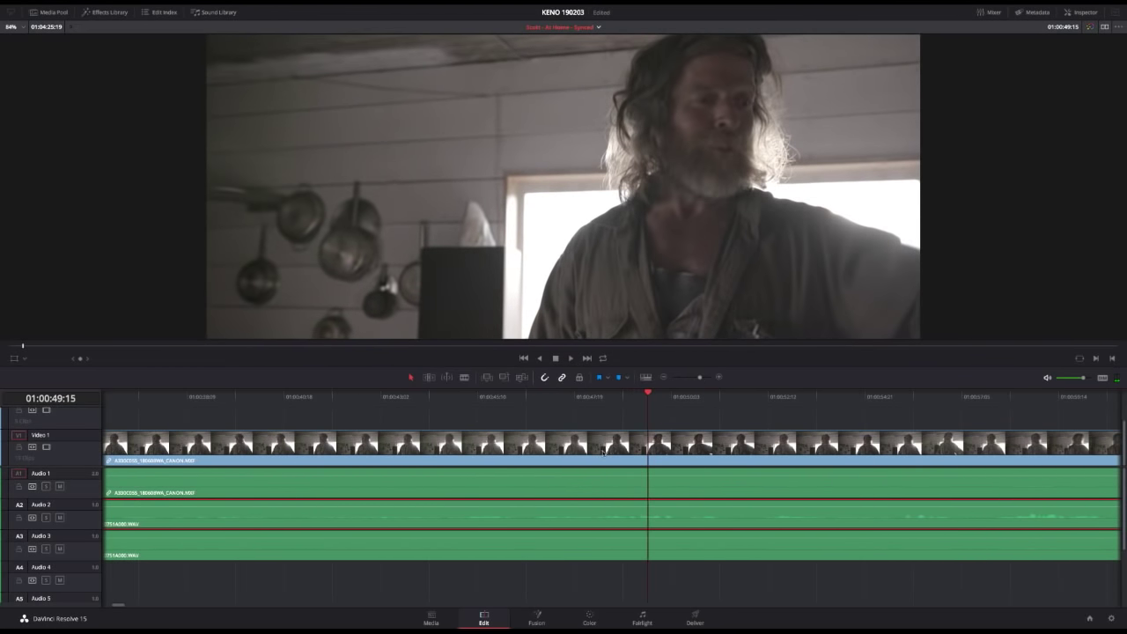
click(662, 376)
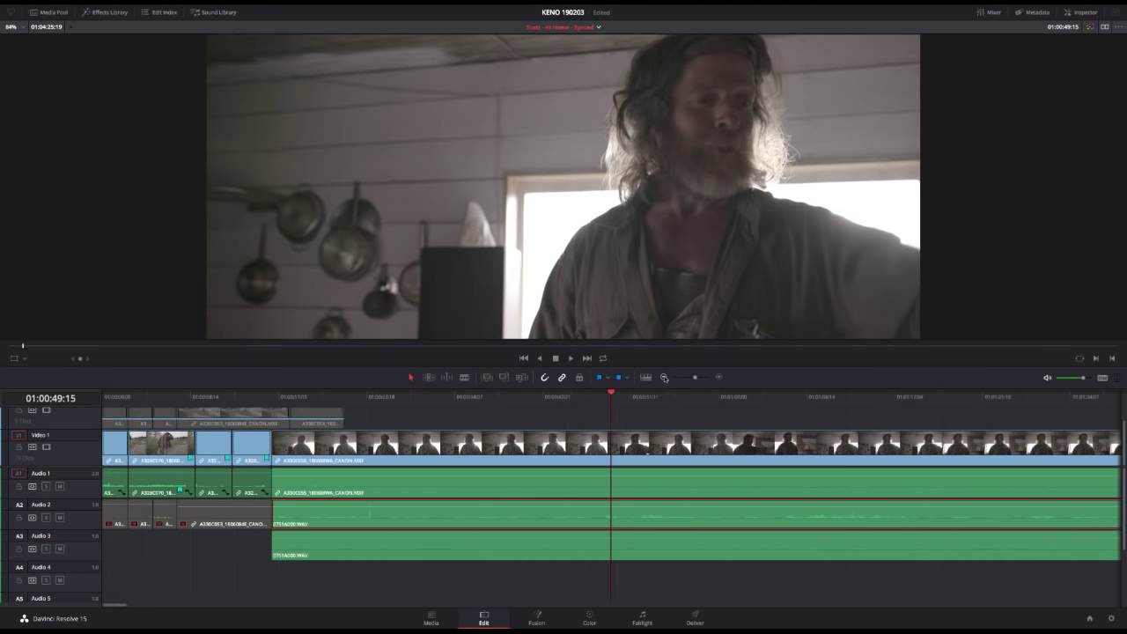
Step: Shift the talking shot slightly later around 01:02:23 to line it up with the separate audio recording, and play it to check the sync
click(835, 402)
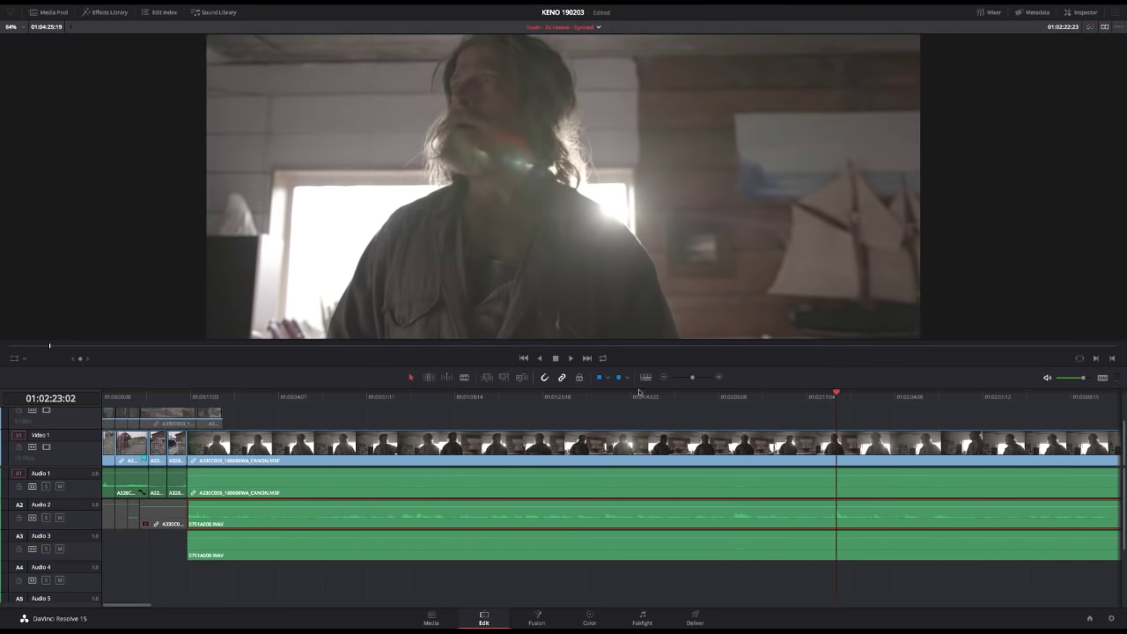
click(701, 378)
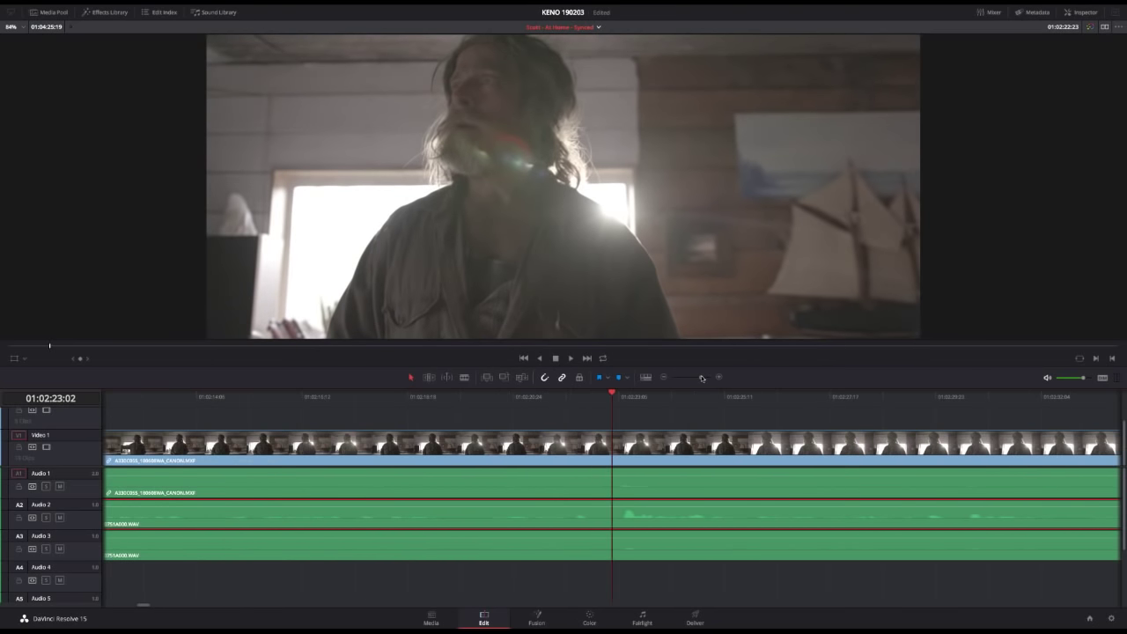
drag(630, 442, 650, 448)
key(space)
click(589, 398)
key(space)
key(space)
Step: Go back to about 01:00:55 in the talking shot and listen from there
click(686, 378)
drag(686, 378, 683, 377)
click(127, 396)
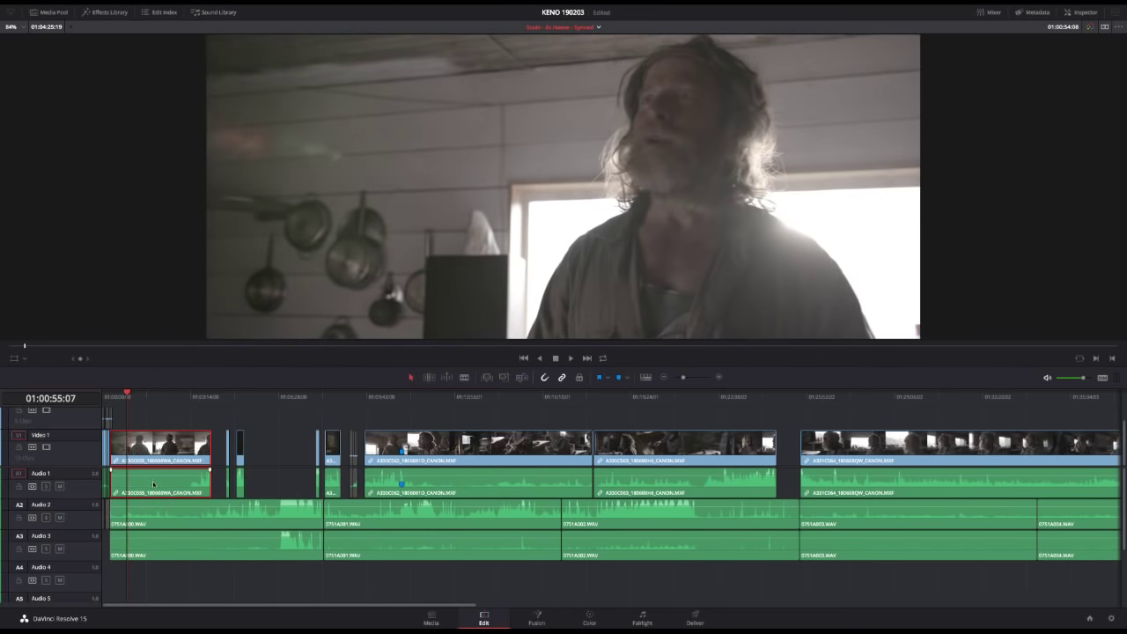
drag(689, 381, 693, 379)
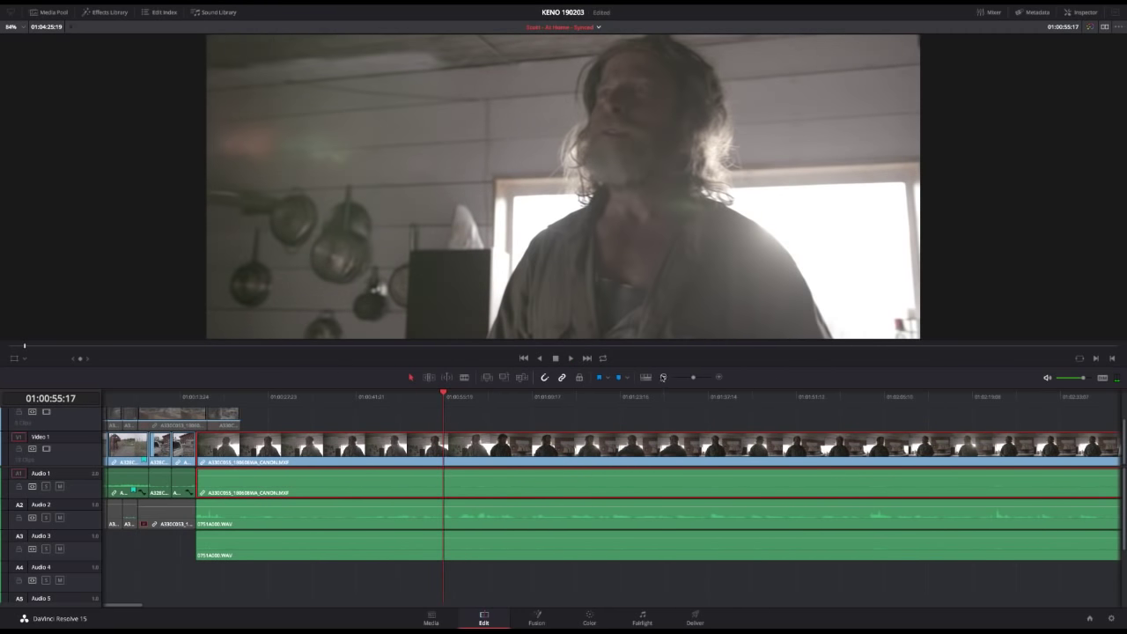
key(ctrl+minus)
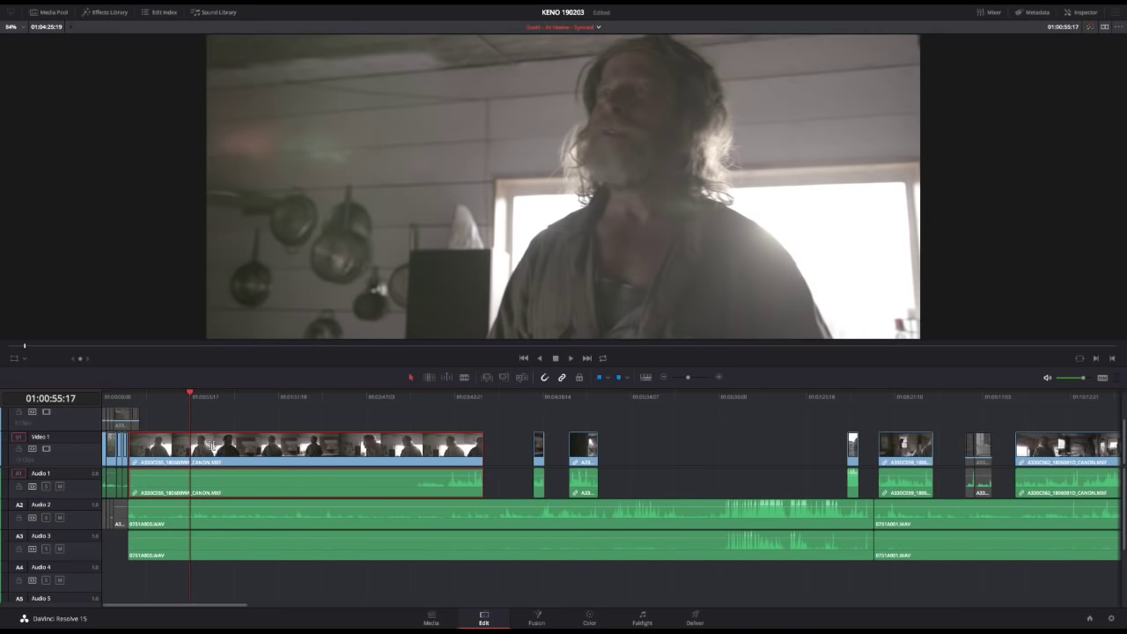
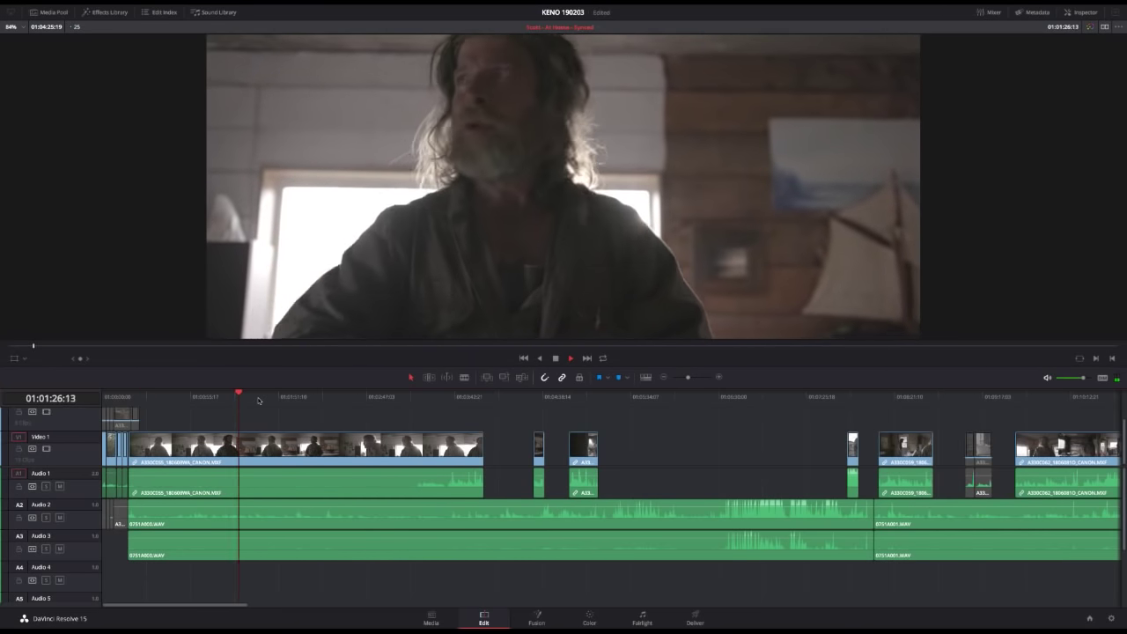
Step: Skim the rest of the talking shot, listening to passages from about 01:02:11 onward and replaying the one near 01:02:53
key(space)
drag(273, 397, 361, 396)
key(space)
click(310, 396)
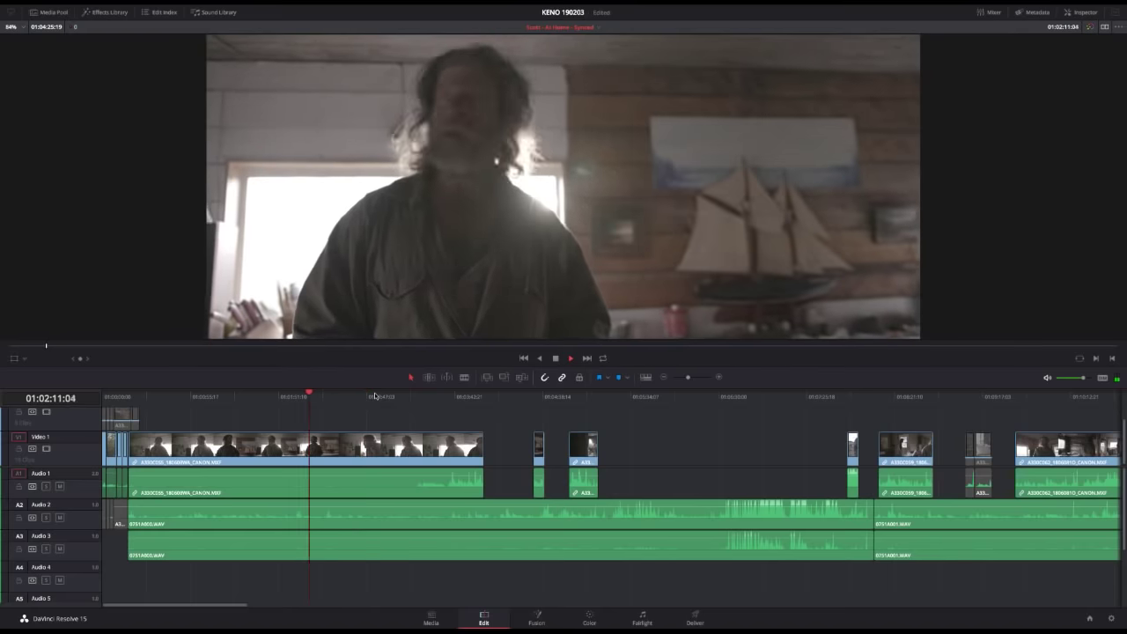
click(387, 396)
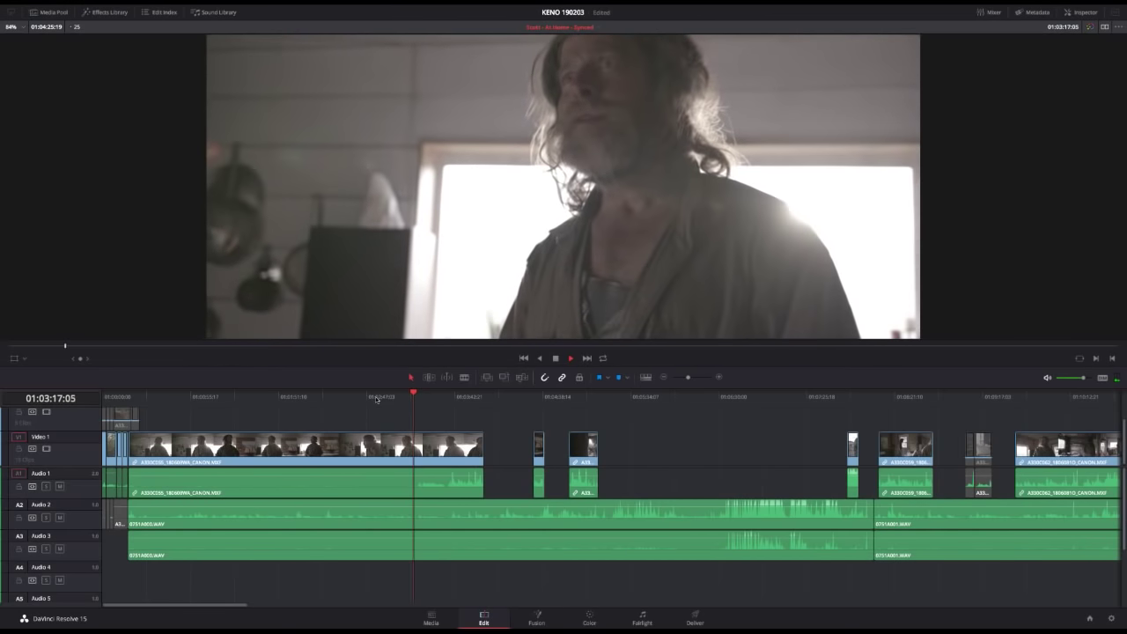
click(370, 397)
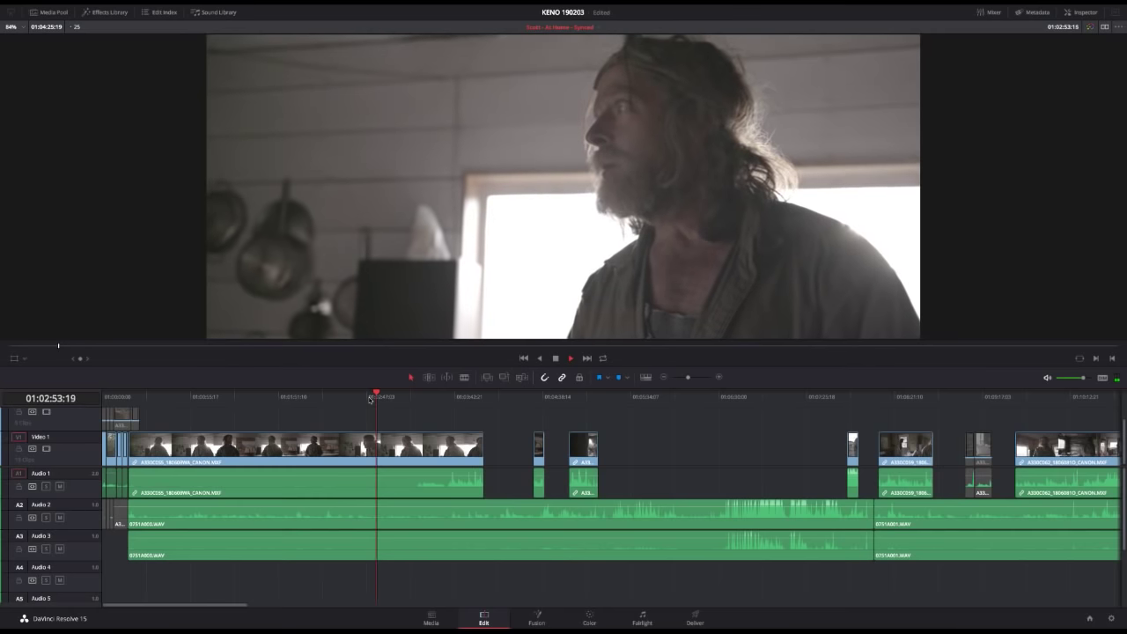
Step: Add a marker to the talking shot at 01:02:54:18 and name it "It would be a shame to leave"
key(space)
click(376, 439)
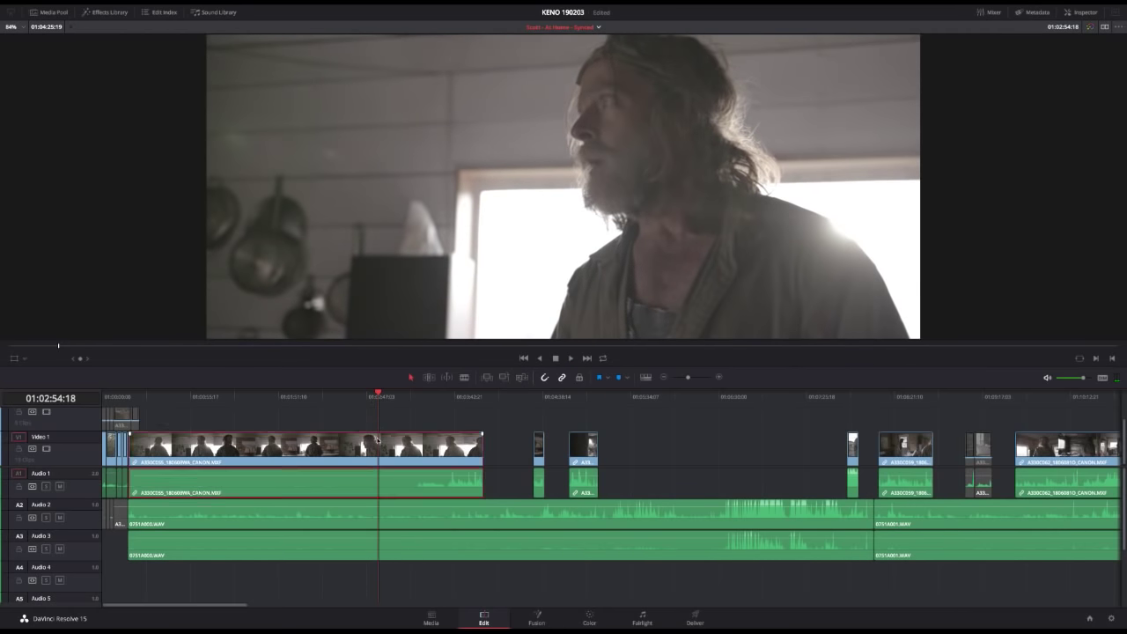
key(m)
key(m)
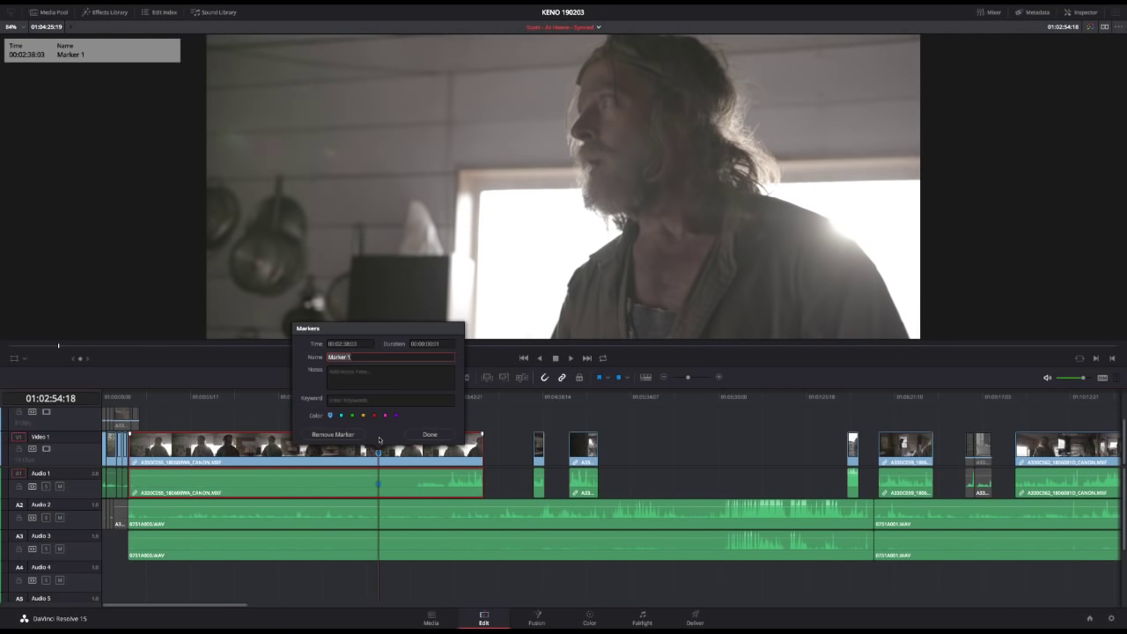
text(K)
key(Return)
click(431, 412)
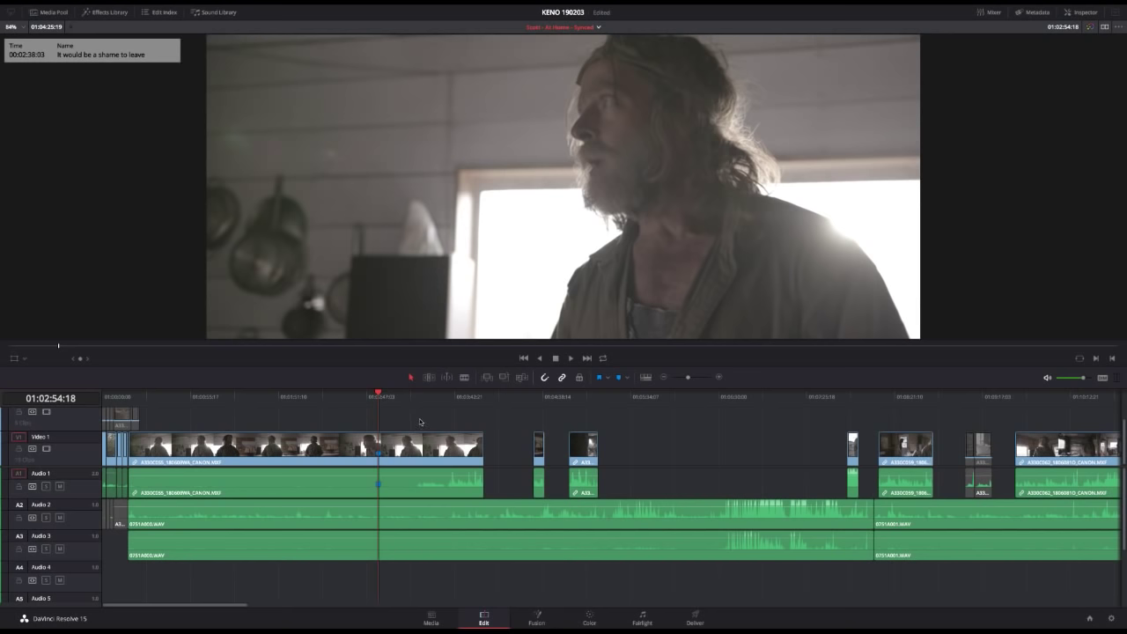
Step: Check the short shot at 01:04:33 and trim the ends of the Audio 2 and Audio 3 recordings to the talking shot's end
click(534, 395)
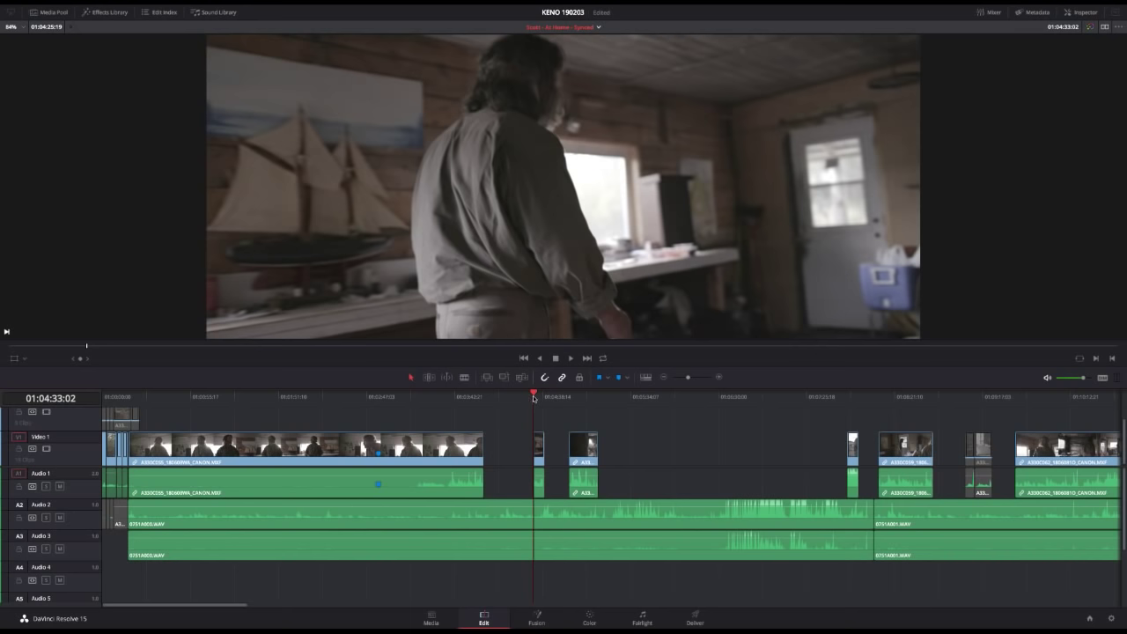
key(space)
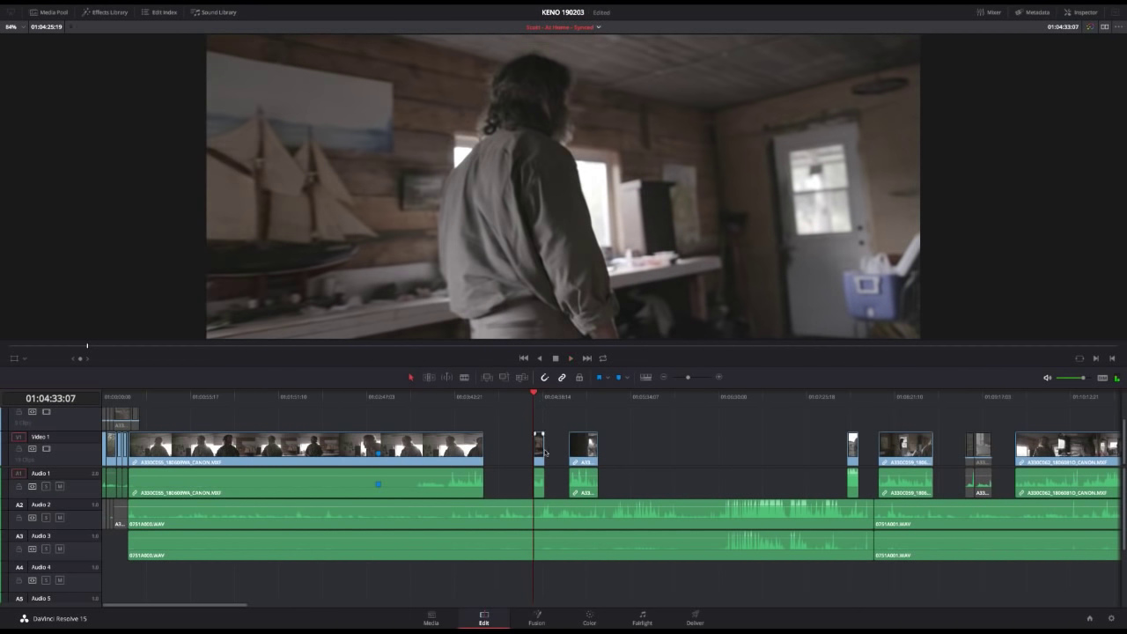
click(539, 449)
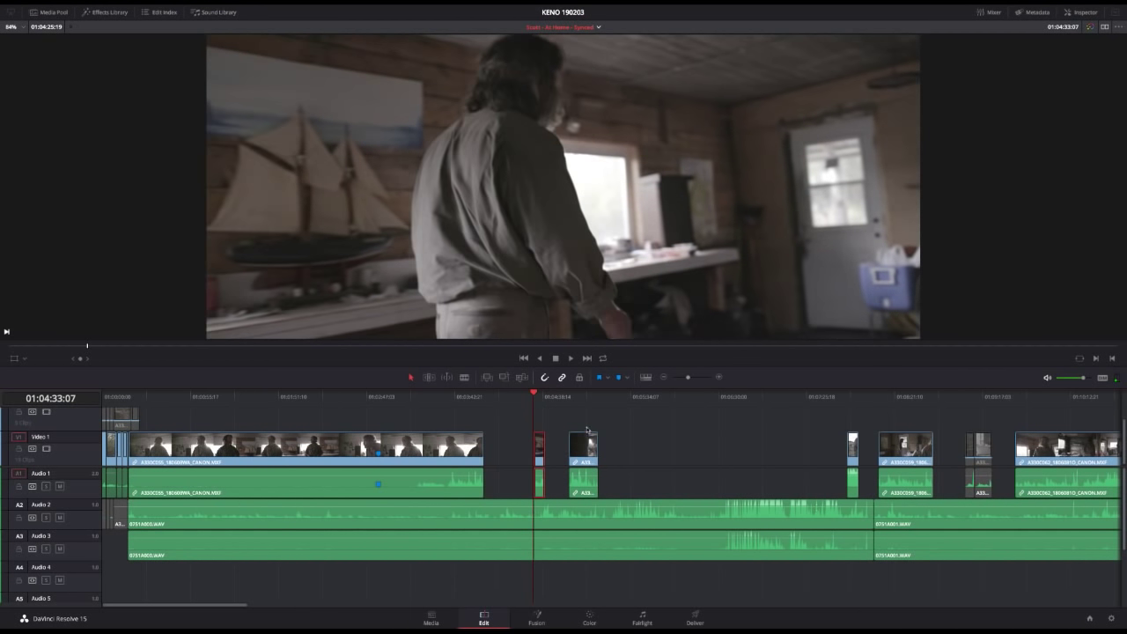
drag(869, 508, 482, 512)
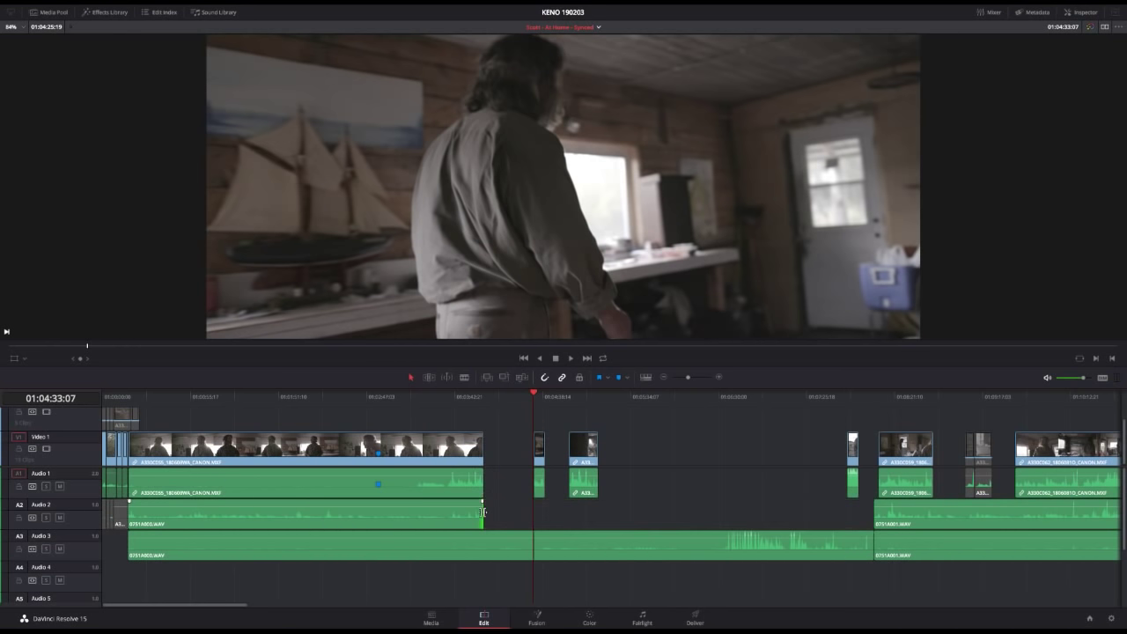
click(872, 543)
drag(871, 543, 483, 544)
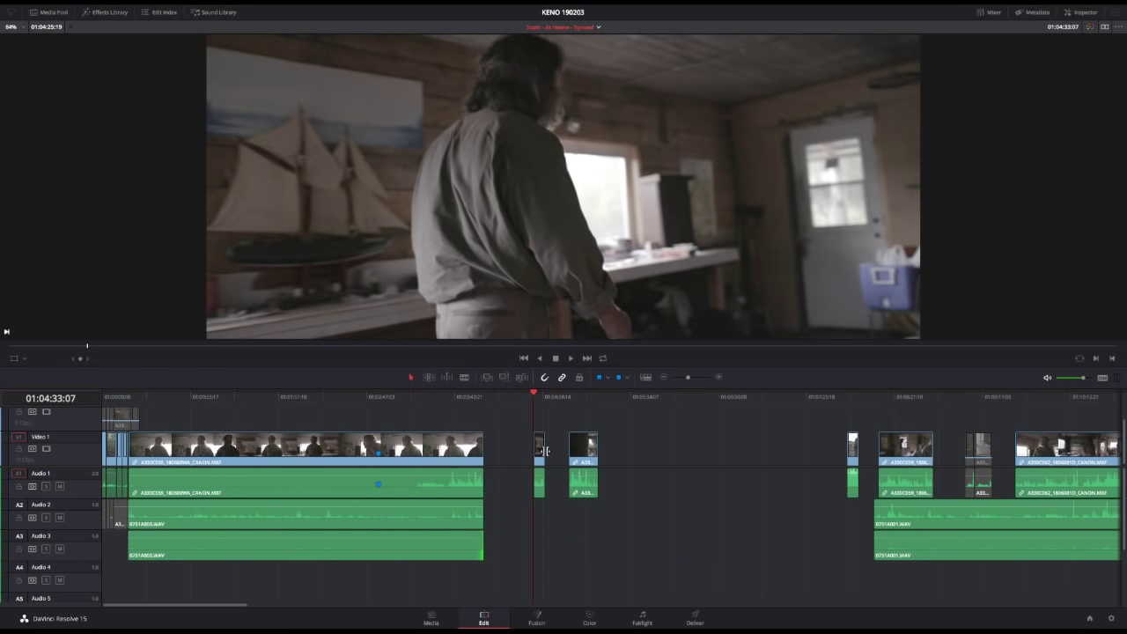
Step: Try to extend the window shot at its end and its start
click(582, 448)
drag(599, 443, 613, 443)
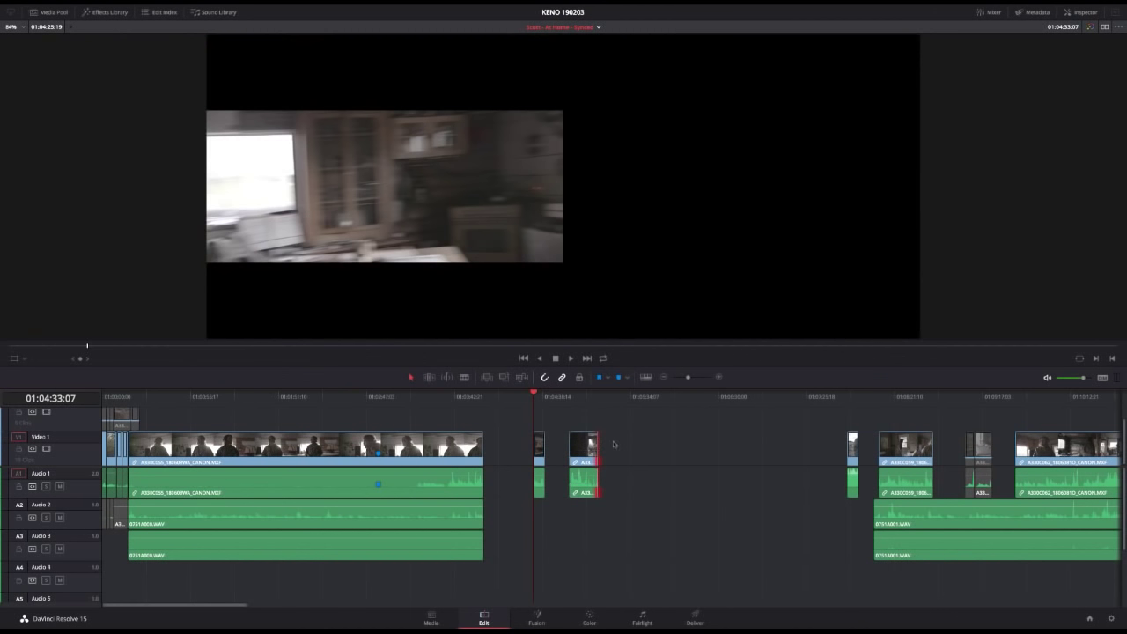
click(568, 446)
Step: Close the gap between the talking shot and the short shot of the man from behind, and play across the cut
click(501, 447)
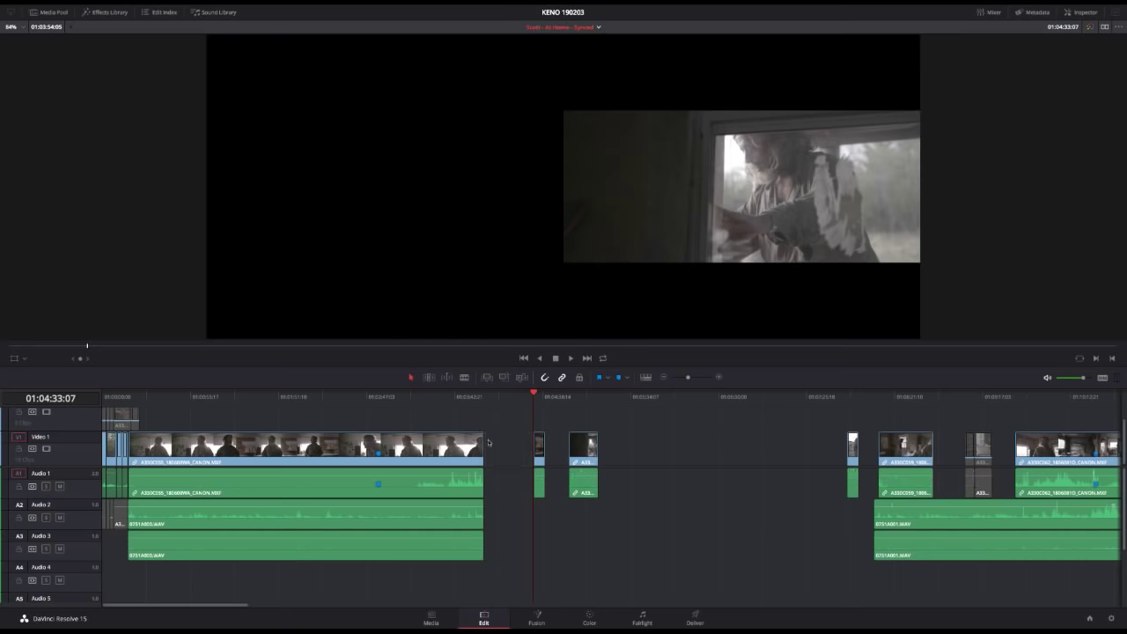
key(Delete)
click(481, 397)
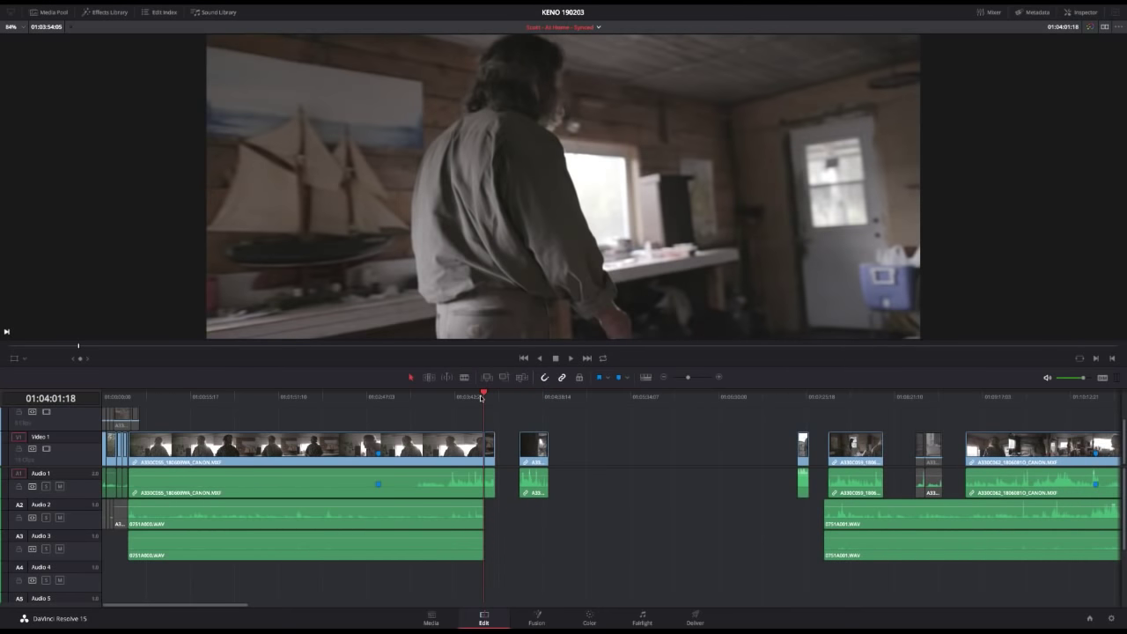
key(space)
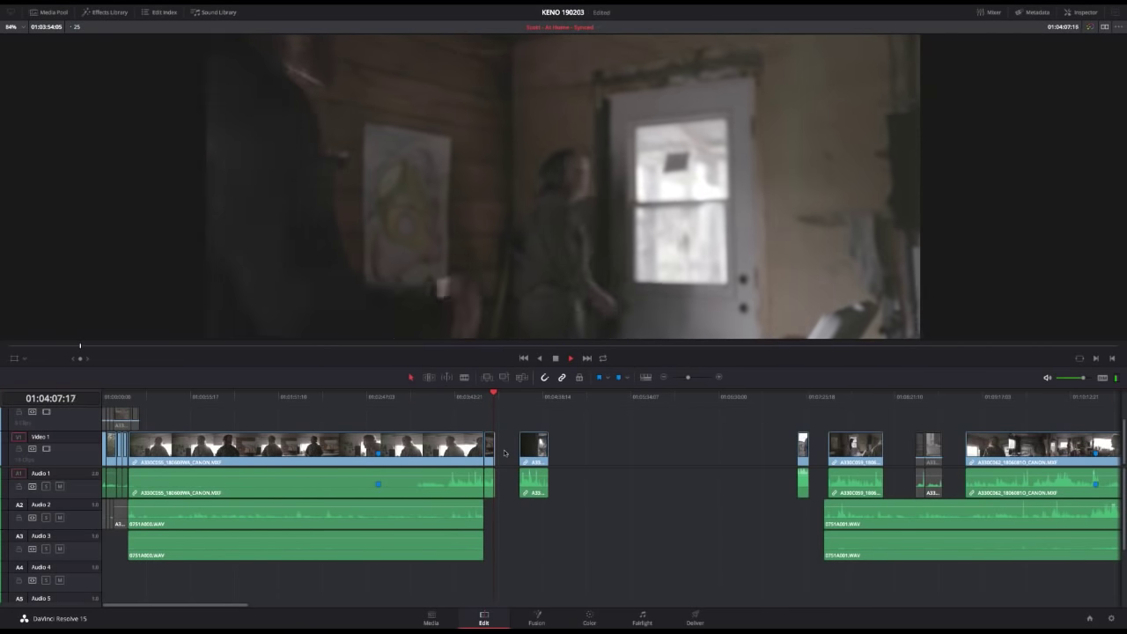
Step: Remove the tail of the short shot after 01:04:06:24 and close the gap before the window shot
key(space)
key(Left)
key(Left)
key(Left)
key(Left)
key(Left)
key(Left)
key(Left)
key(Left)
key(Left)
key(Left)
key(Left)
key(Left)
key(Left)
key(Left)
key(Left)
key(Left)
key(Left)
key(Left)
key(Left)
key(Left)
key(Left)
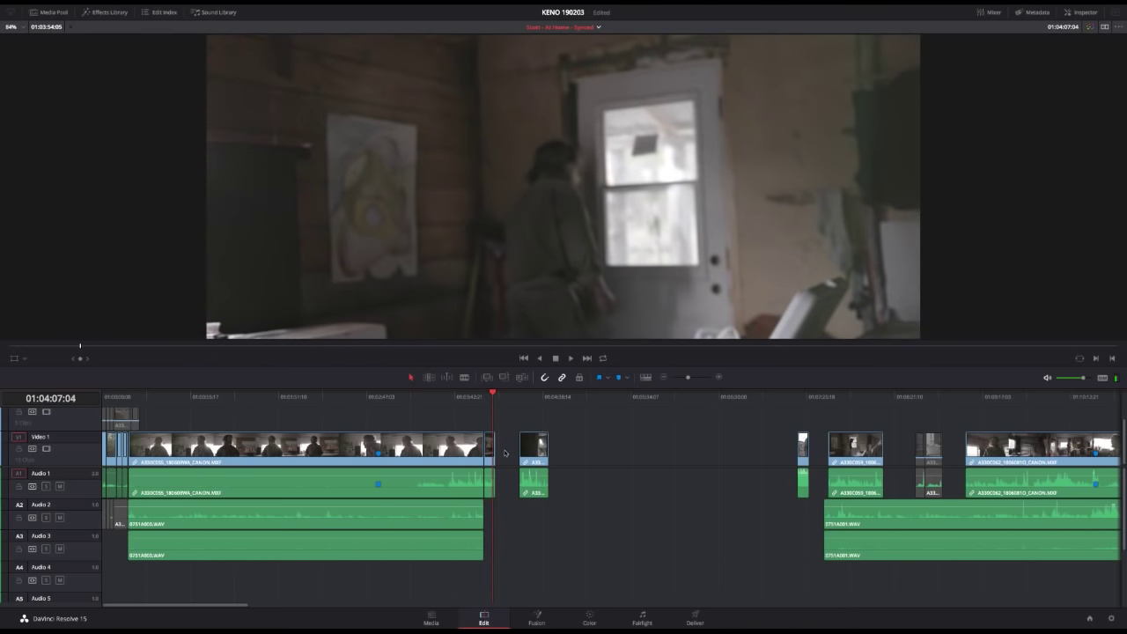
click(491, 465)
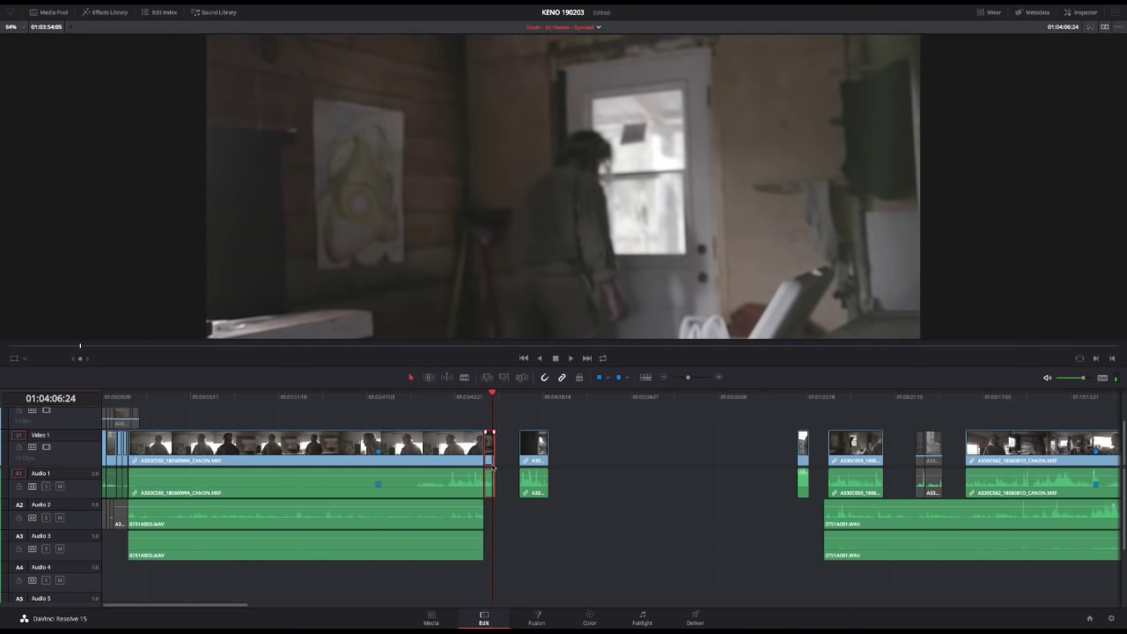
key(Delete)
click(505, 454)
key(Delete)
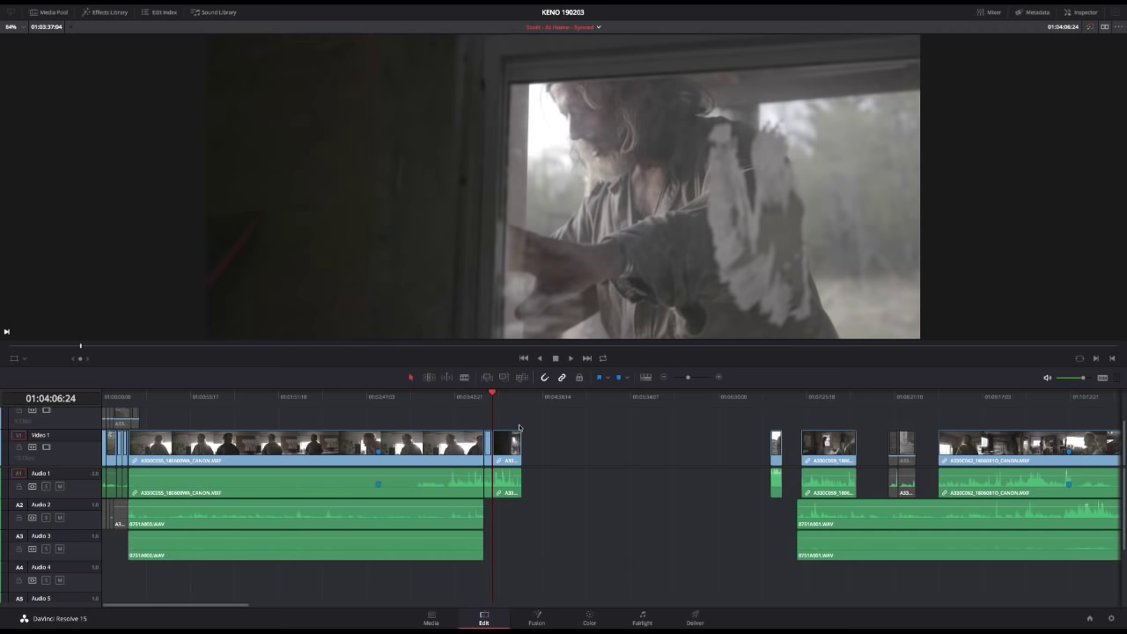
Step: Play the window shot and check its frames up to 01:04:18:12
key(space)
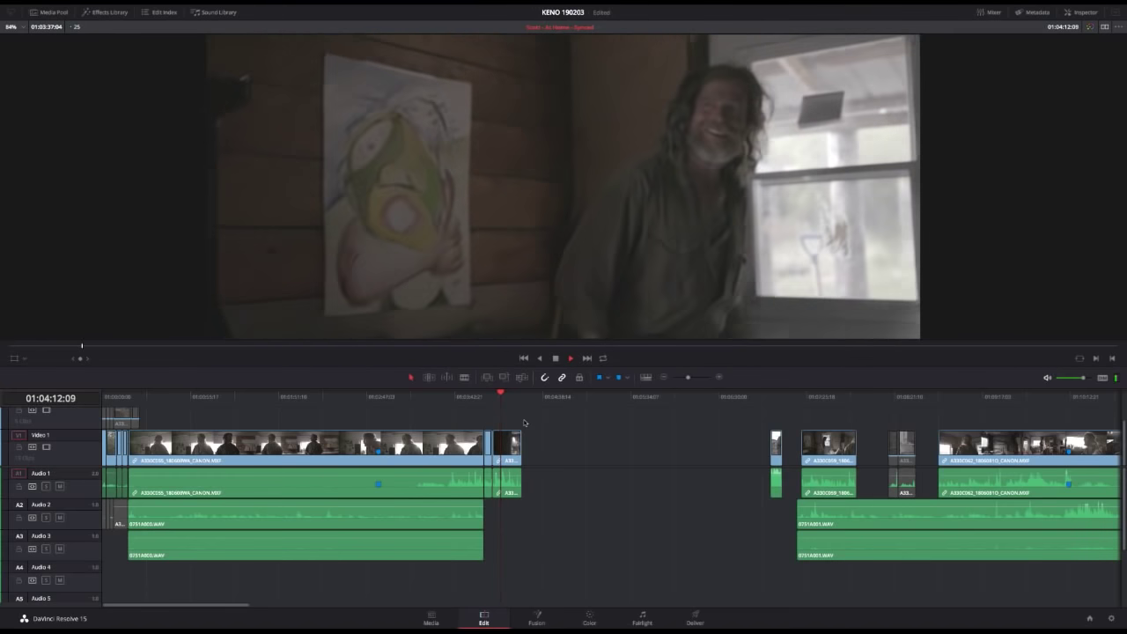
key(space)
click(504, 445)
drag(508, 396, 510, 396)
key(ctrl+z)
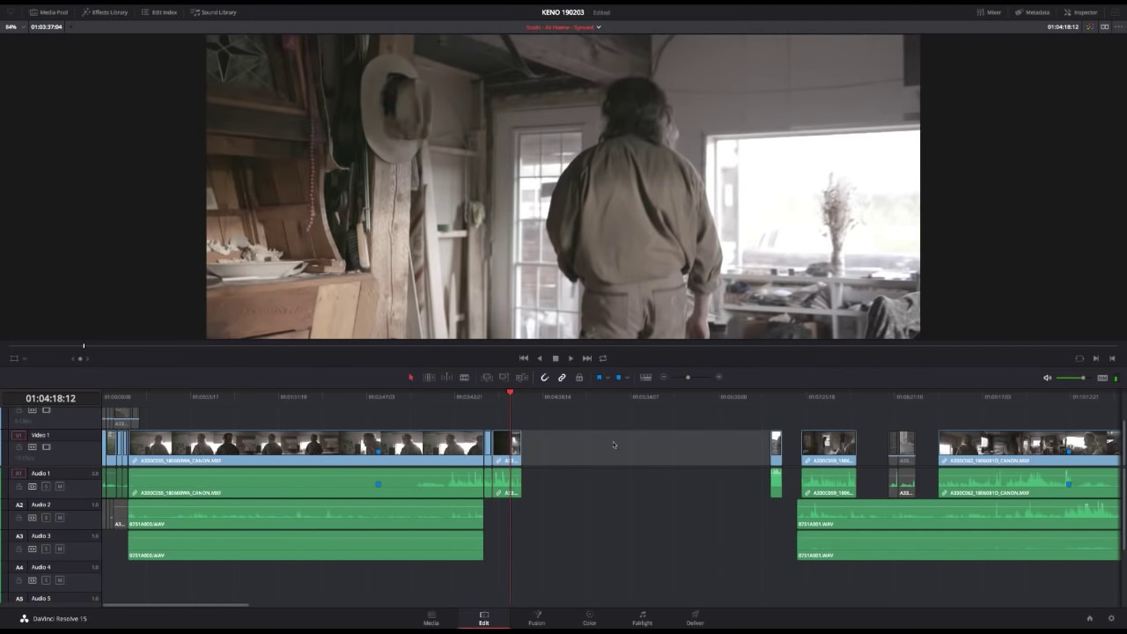
Step: Try to close the gap between the window shot and the outdoor chopping shot and check the cut at 01:04:25:17
click(520, 397)
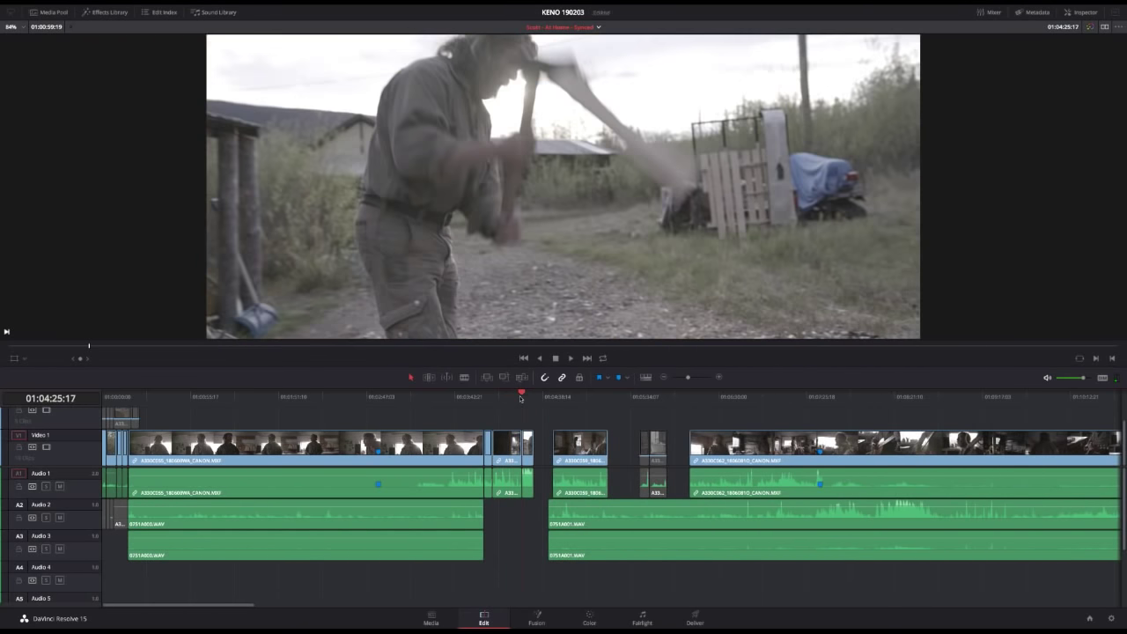
key(space)
drag(540, 450, 791, 446)
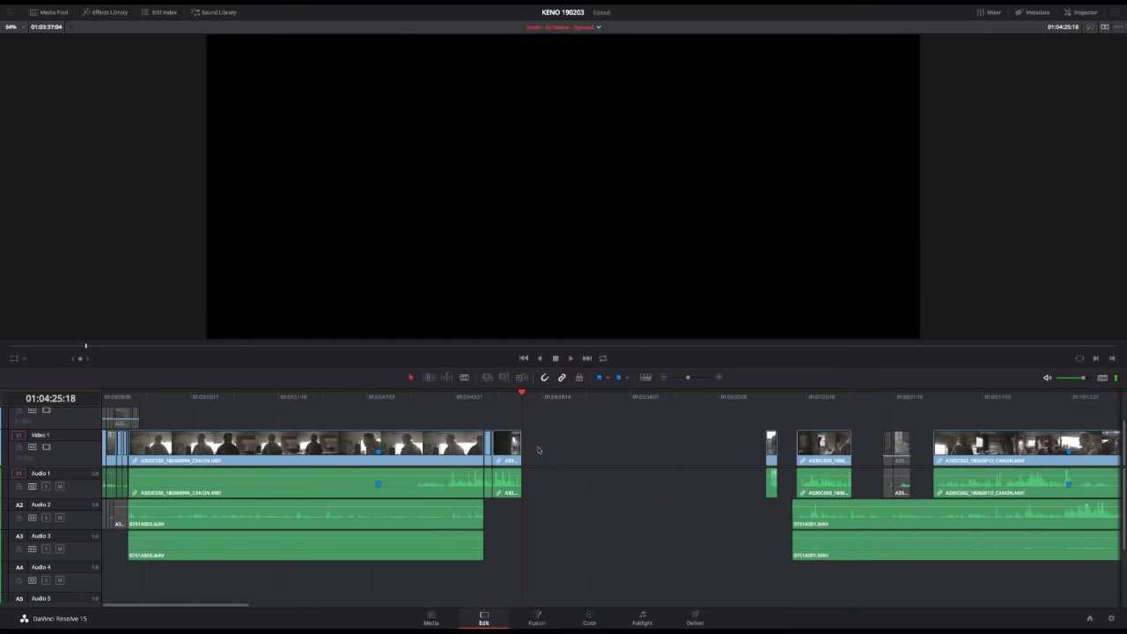
Step: Locate the outdoor chopping shot's source clip in the At home bin and review its full footage
right_click(776, 447)
click(813, 398)
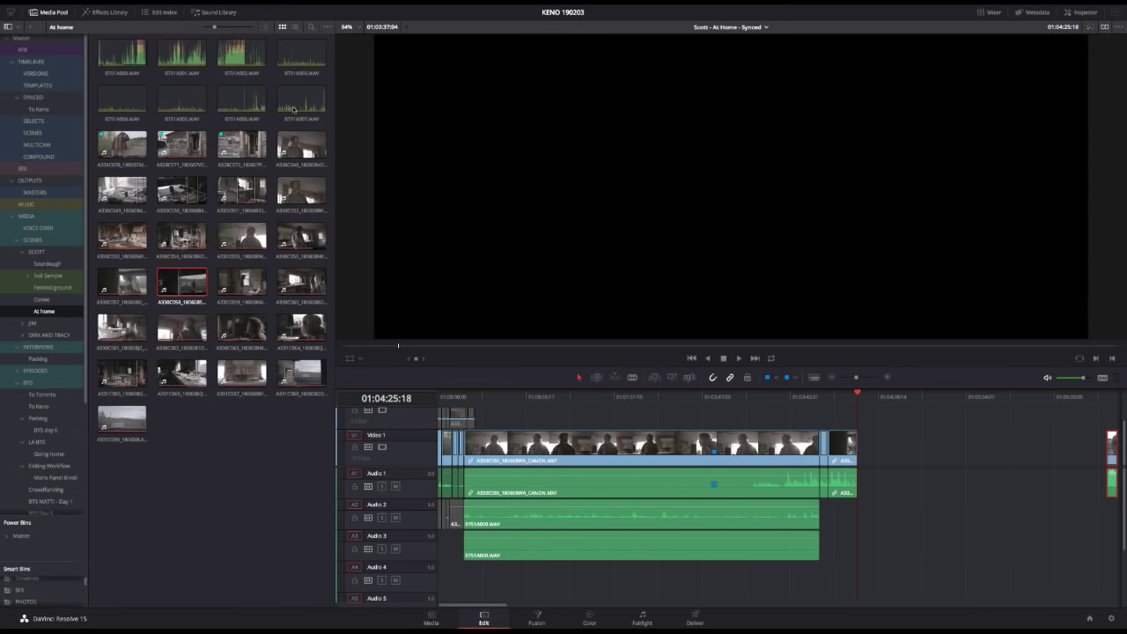
double_click(180, 288)
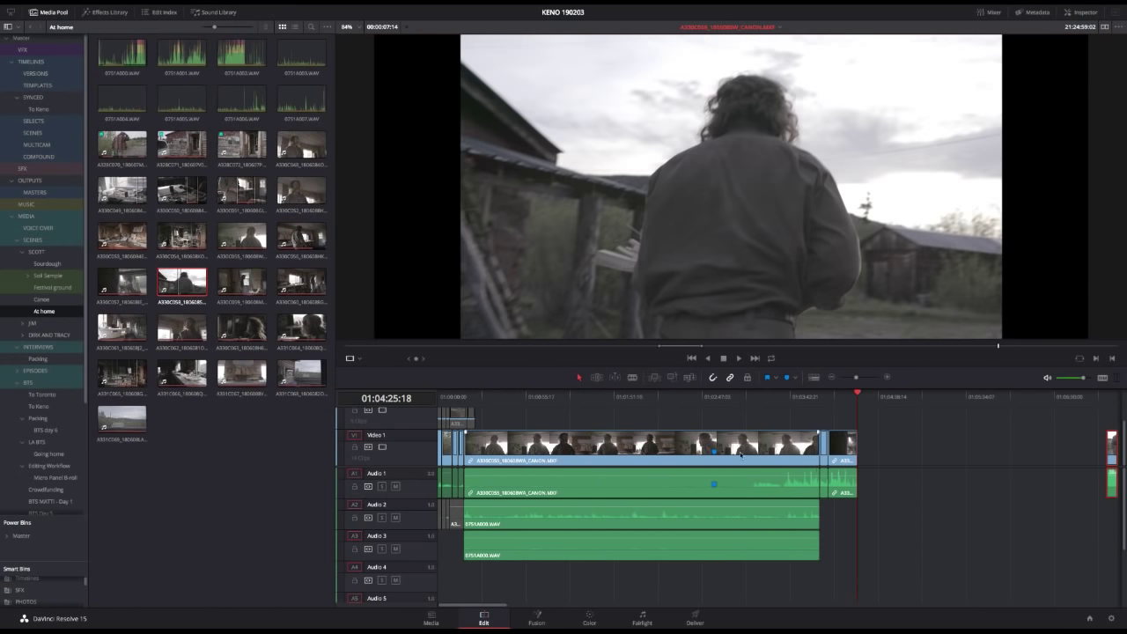
click(892, 439)
scroll(891, 439, right, 5)
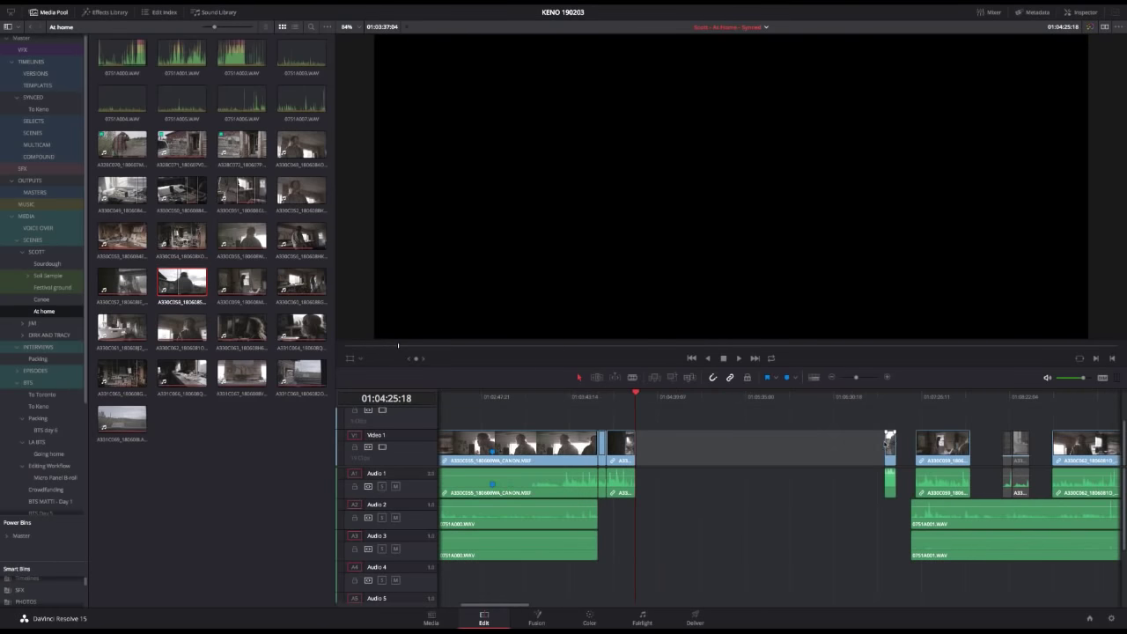
Step: Try to reposition the short chopping shot within the gap and extend it to its full length
drag(884, 453, 707, 454)
drag(826, 447, 856, 449)
drag(760, 452, 707, 453)
drag(804, 449, 927, 444)
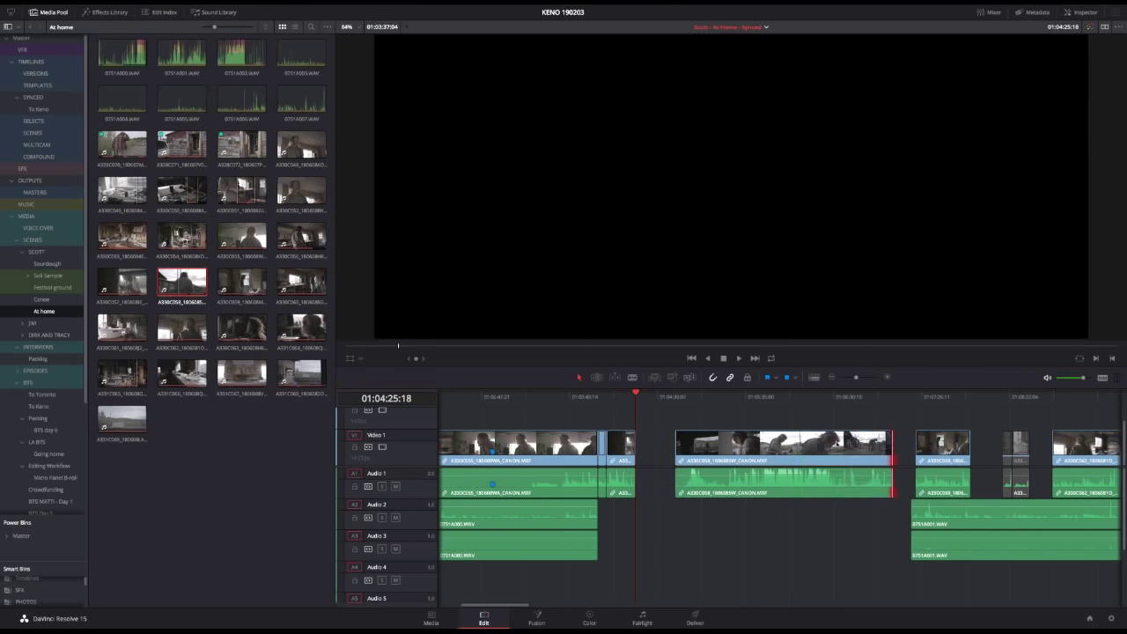
Step: Undo the recent edits back to before the Audio 2 and Audio 3 recordings were trimmed to the talking shot's end
key(ctrl+z)
key(ctrl+z)
key(ctrl+z)
key(ctrl+z)
key(ctrl+z)
key(ctrl+z)
key(ctrl+z)
key(ctrl+z)
key(ctrl+z)
key(ctrl+z)
key(ctrl+z)
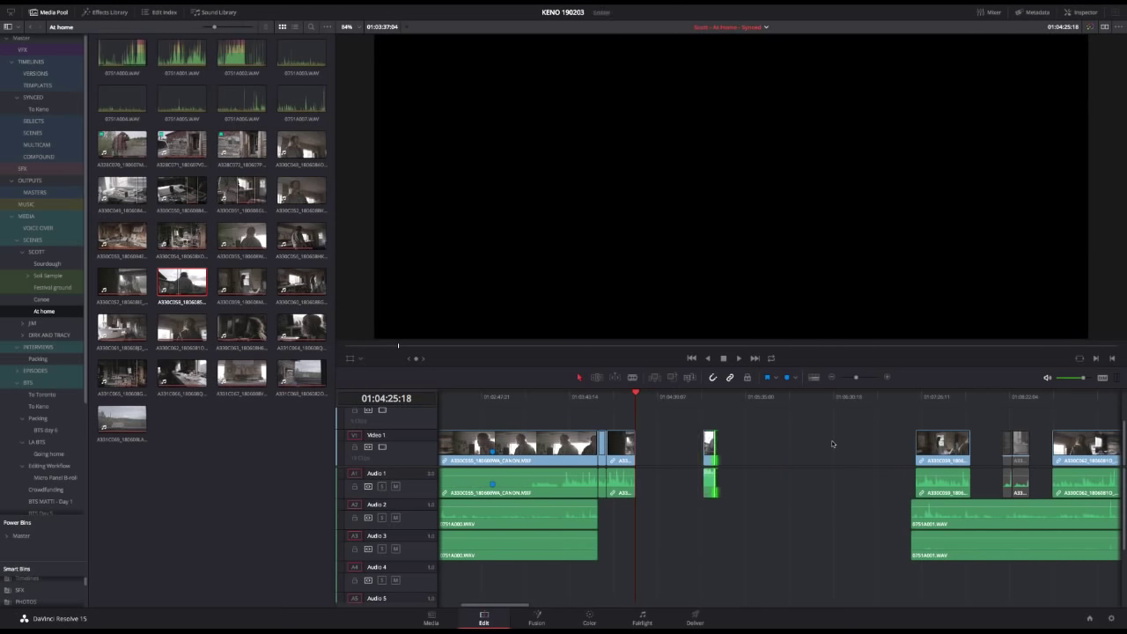
key(ctrl+z)
key(ctrl+z)
key(ctrl+z)
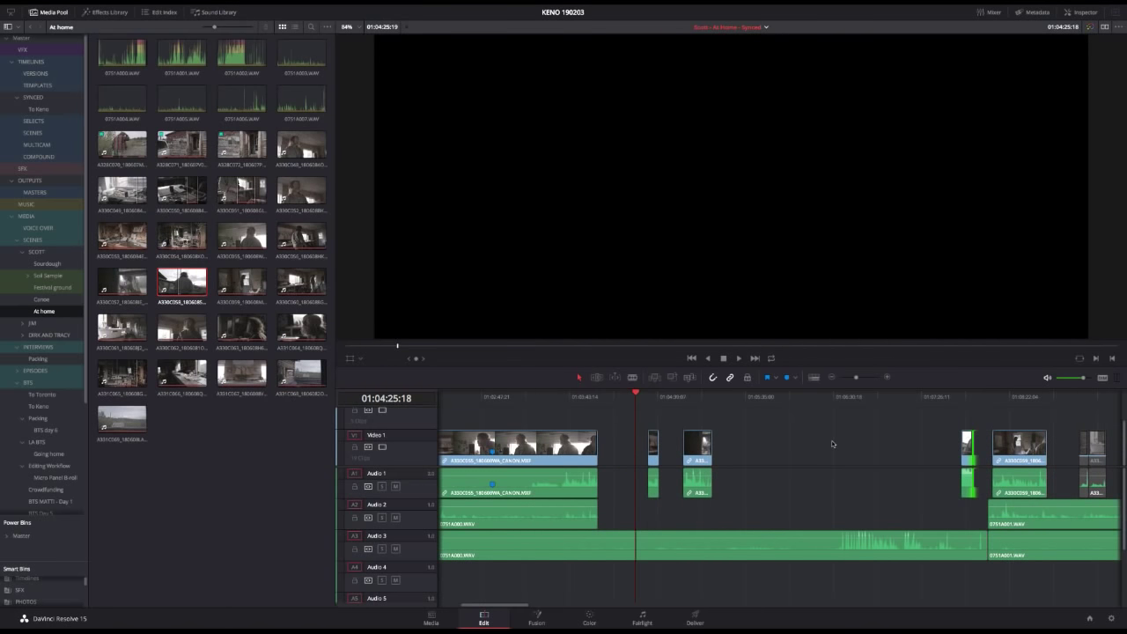
key(ctrl+z)
Step: Extend the short chopping shot to its full length and scrub through it for a usable sync point
mouse_move(962, 444)
mouse_down()
mouse_move(760, 449)
mouse_move(834, 459)
mouse_move(985, 442)
mouse_move(899, 444)
mouse_move(972, 439)
mouse_up()
click(937, 394)
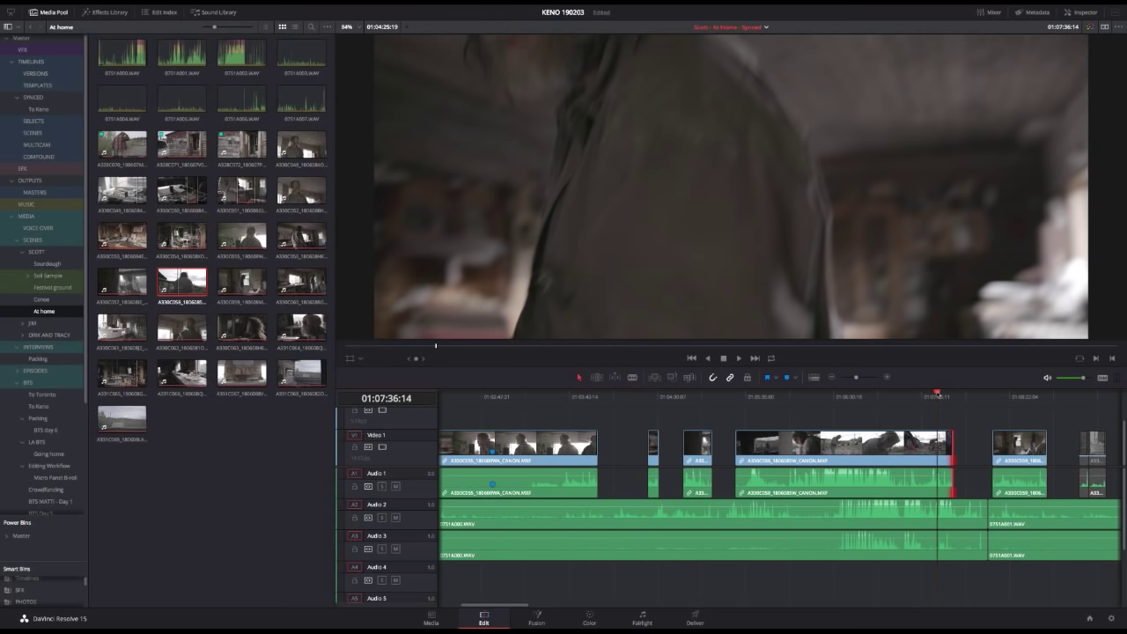
scroll(937, 394, left, 1)
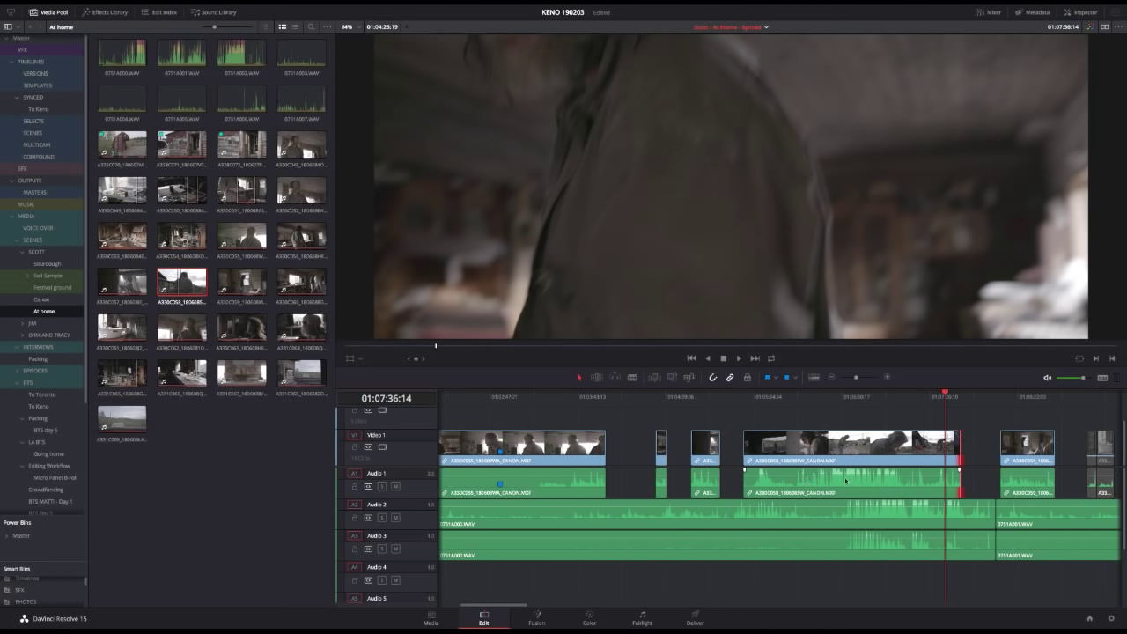
drag(752, 401, 760, 399)
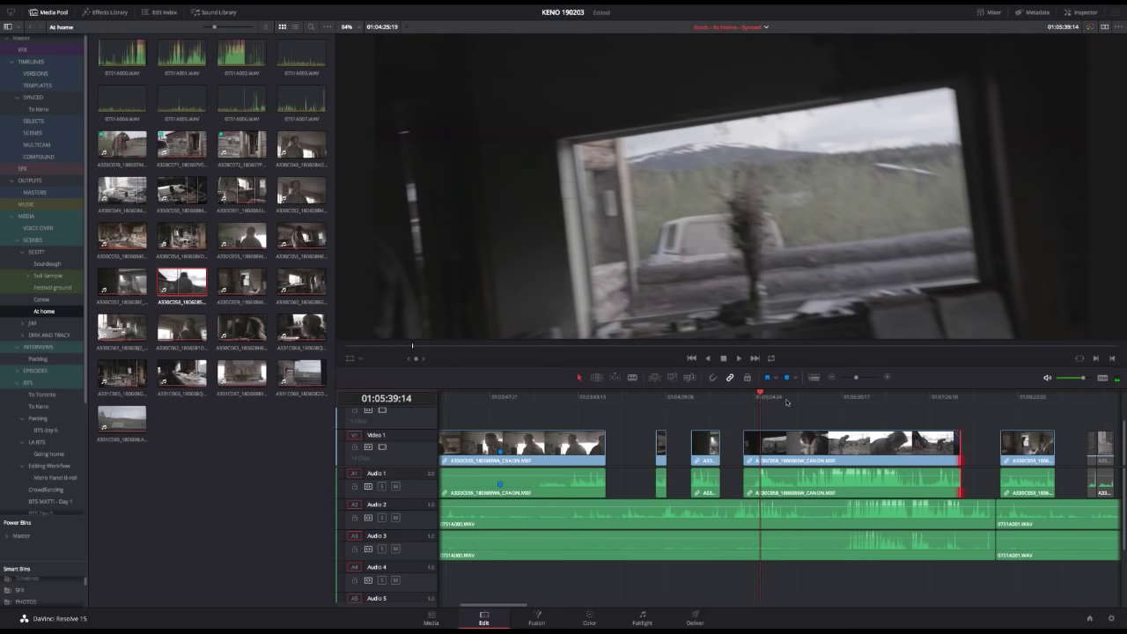
click(953, 399)
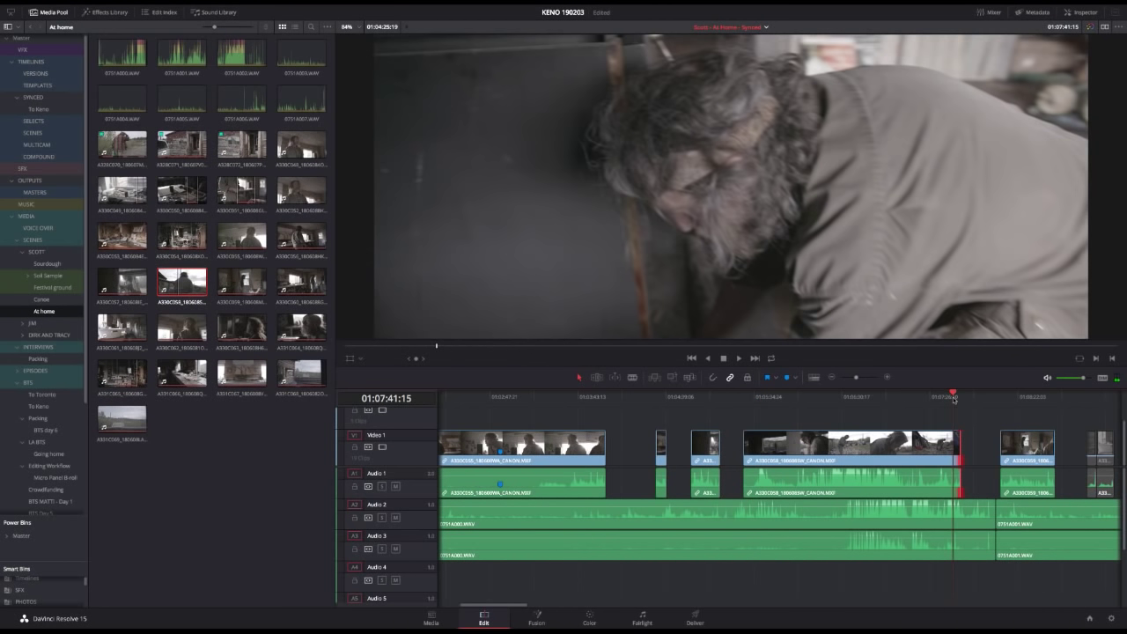
drag(953, 398, 937, 402)
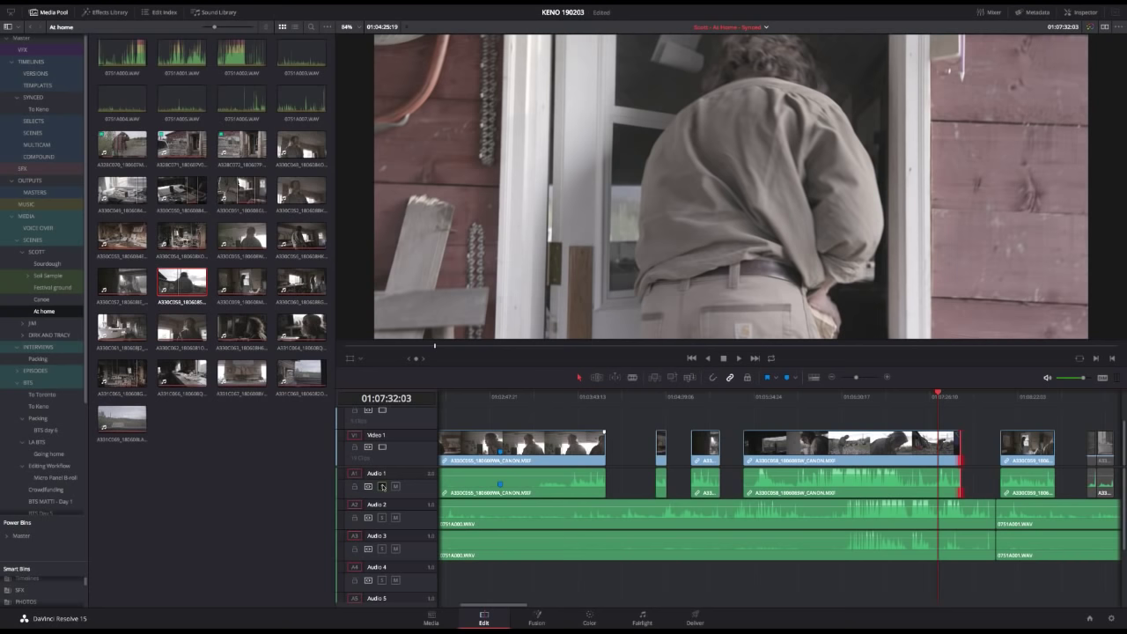
Step: Solo Audio 1 and play the end of the chopping shot to find its sync sound around 01:07:41:11
key(space)
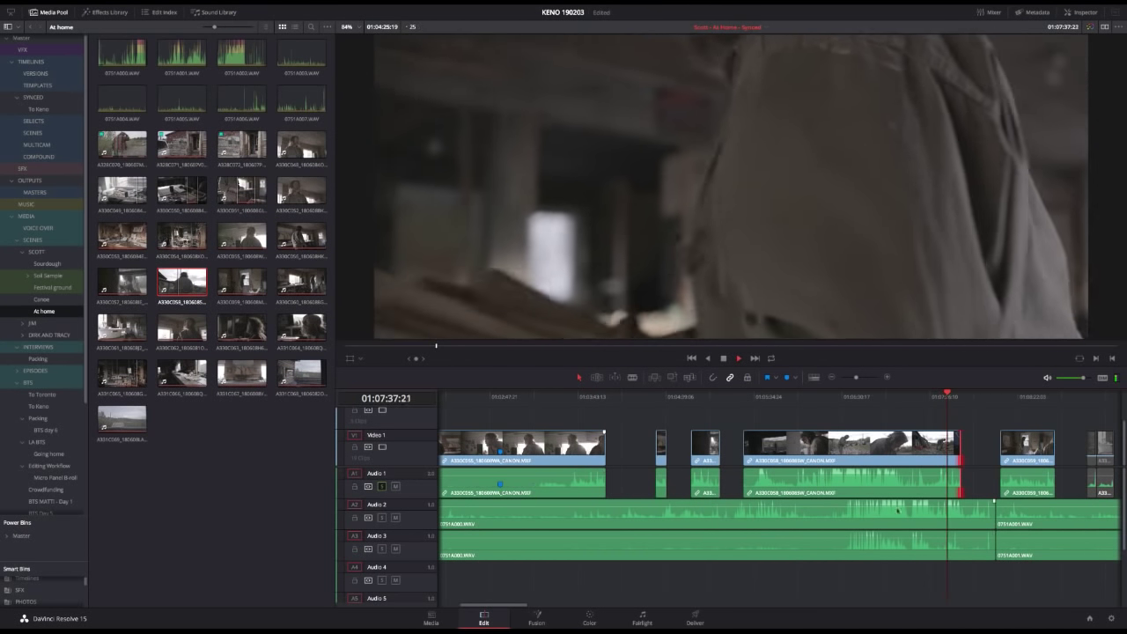
click(886, 377)
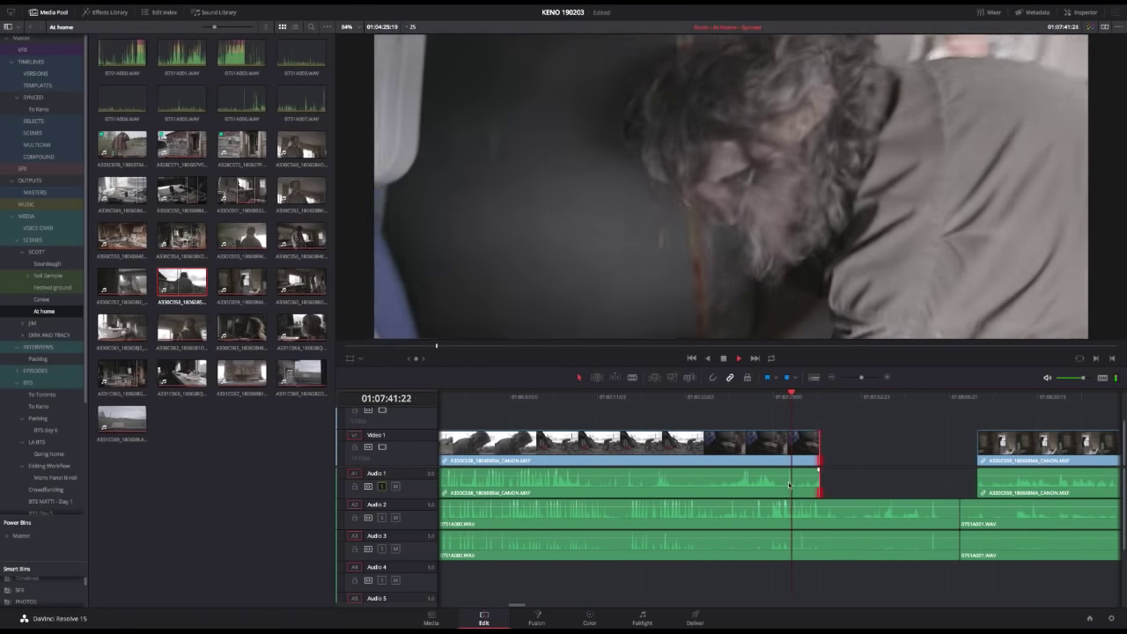
click(787, 398)
drag(788, 399, 790, 400)
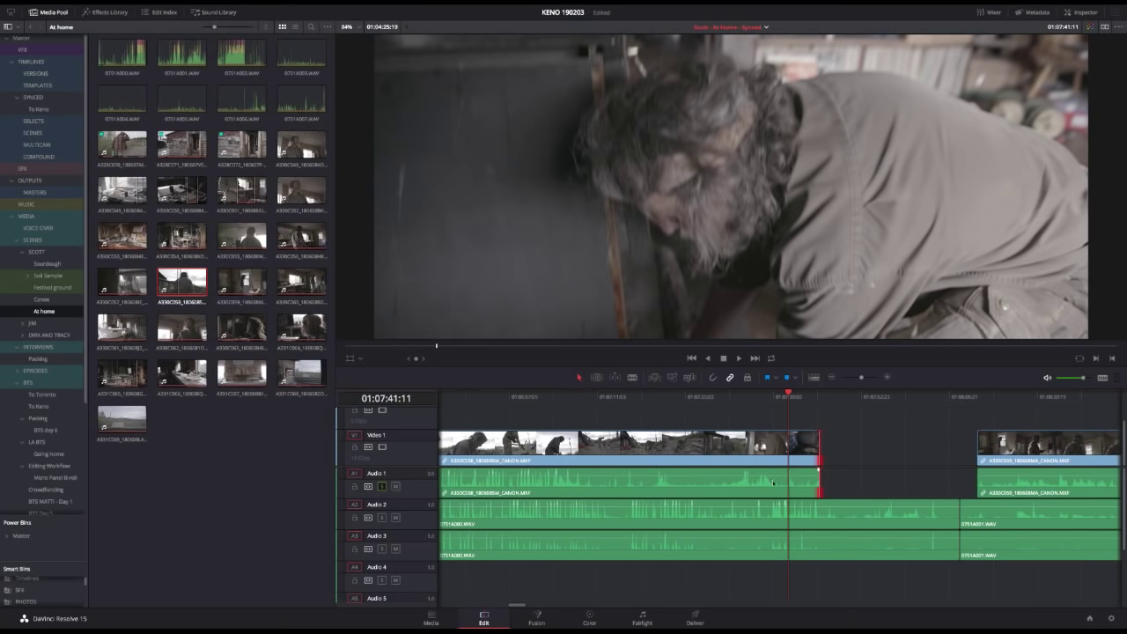
Step: Find the matching sound in the soloed Audio 2 recording, move the chopping shot into line with it, and play around 01:08:03:13
click(935, 399)
key(space)
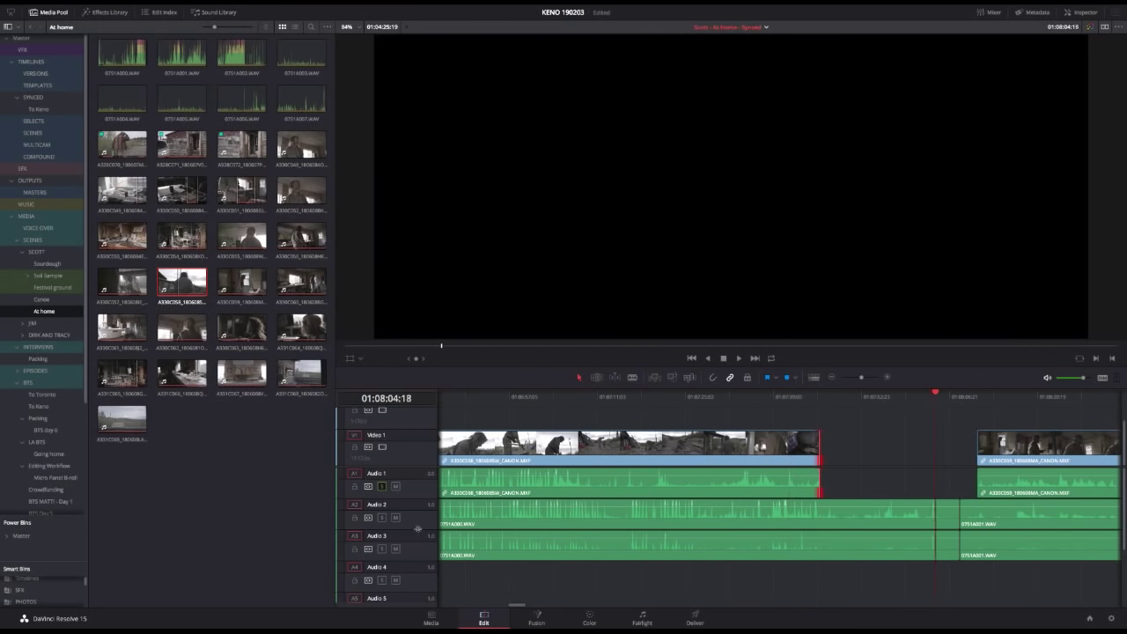
click(926, 398)
key(space)
drag(818, 451, 898, 456)
click(928, 396)
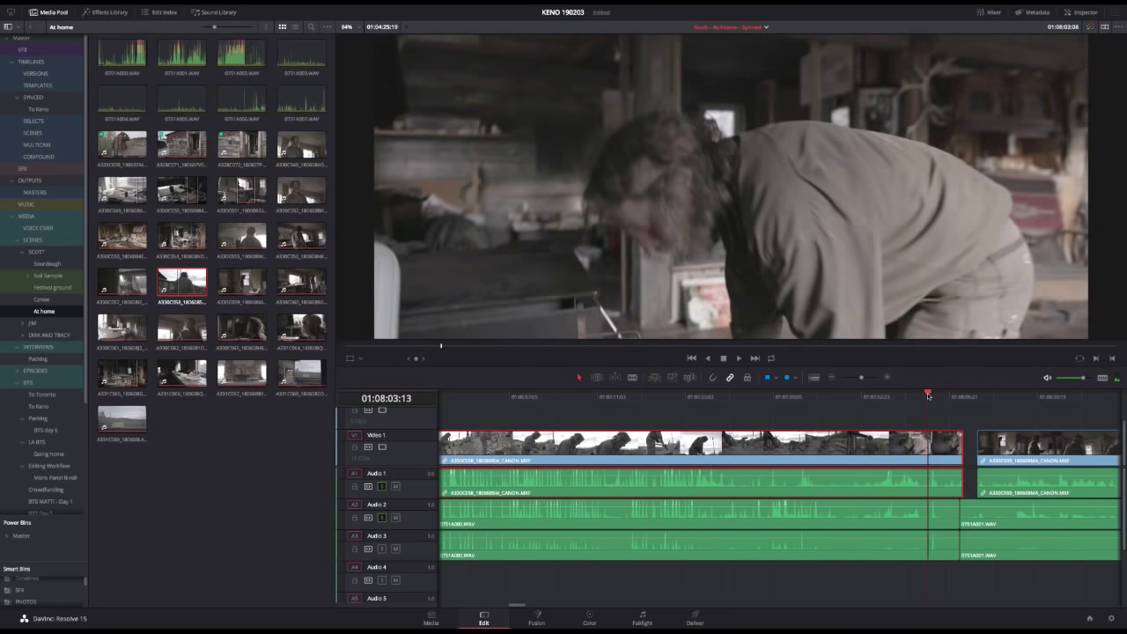
key(space)
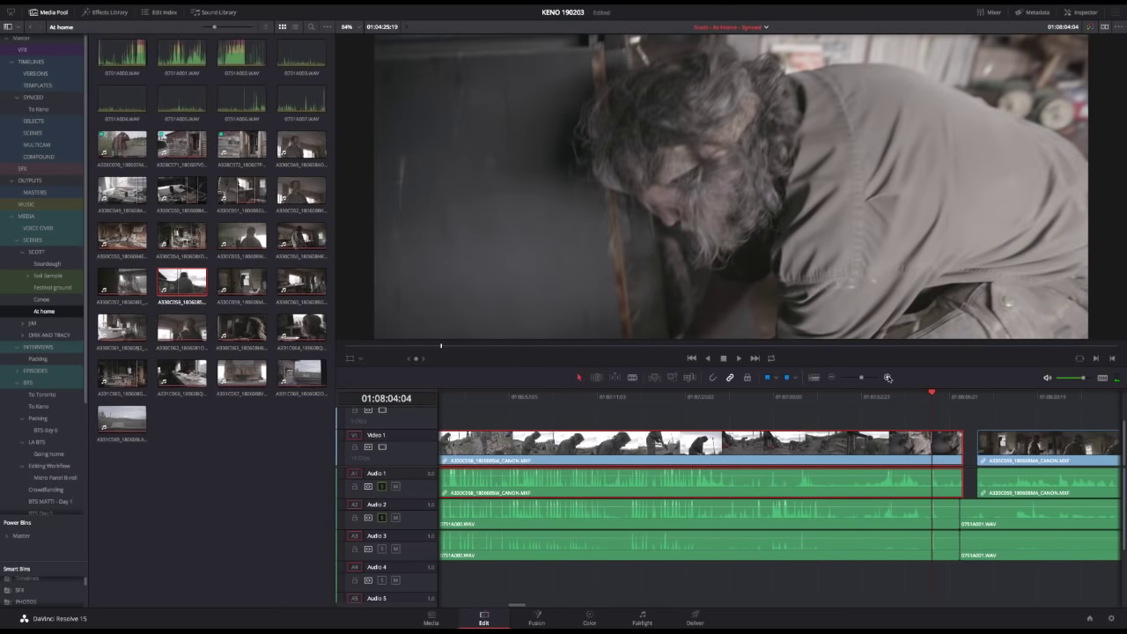
Step: Fine-align the chopping shot's audio peak with the Audio 2 peak just after 01:08:04:04
click(888, 377)
click(887, 377)
drag(833, 439, 837, 437)
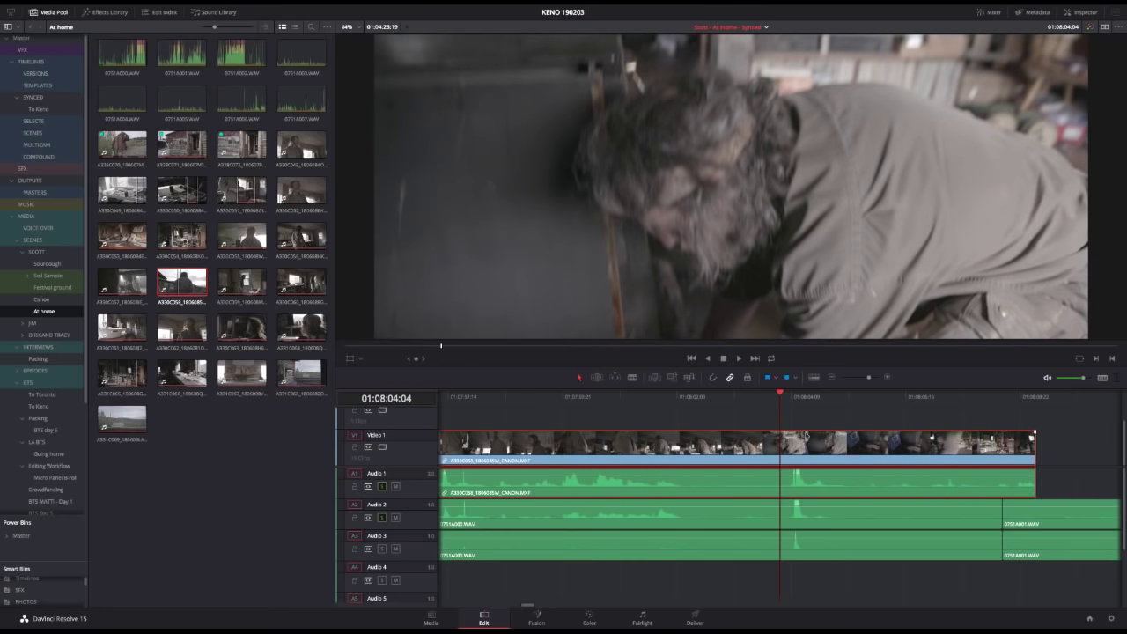
Step: Try to nudge the chopping shot slightly later and play from 01:08:00:02 to compare the sync
click(573, 400)
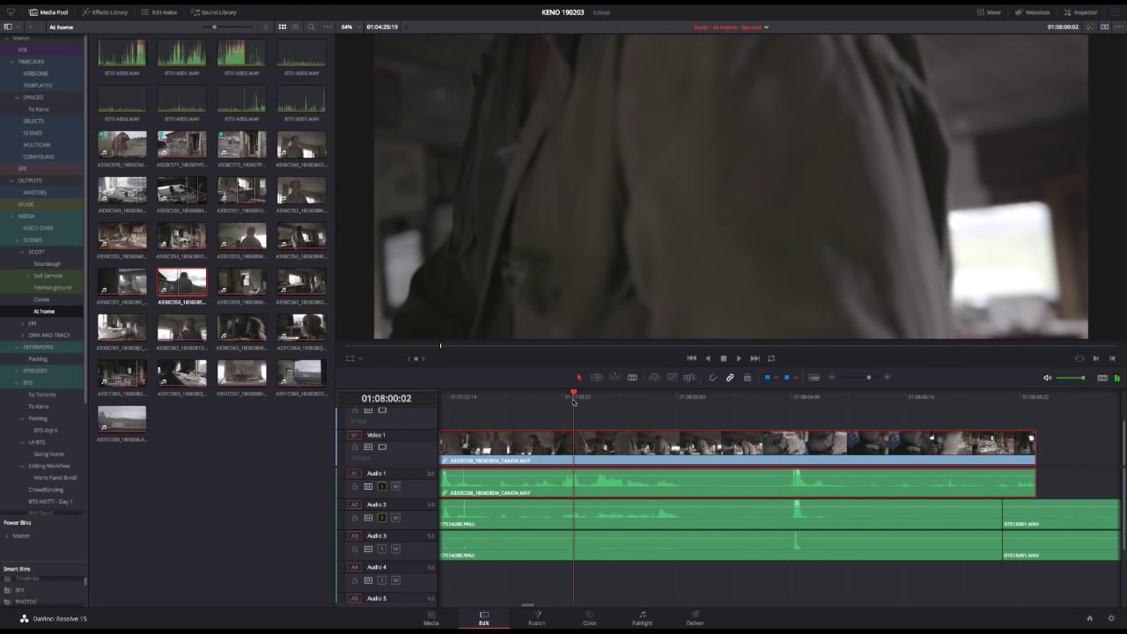
drag(591, 447, 591, 447)
drag(812, 442, 816, 442)
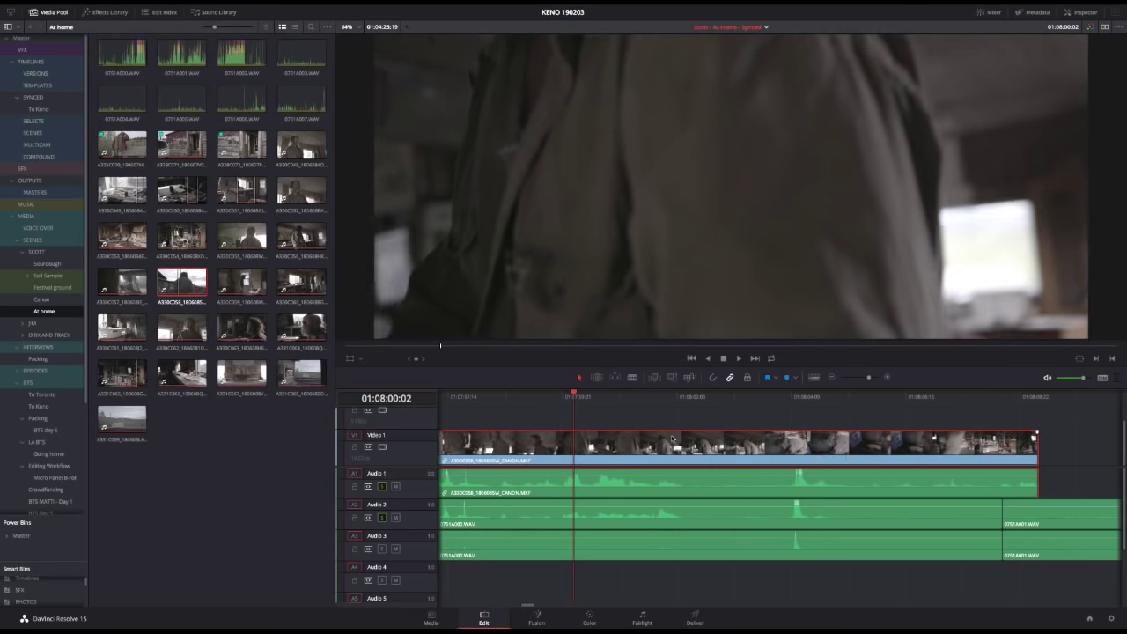
key(space)
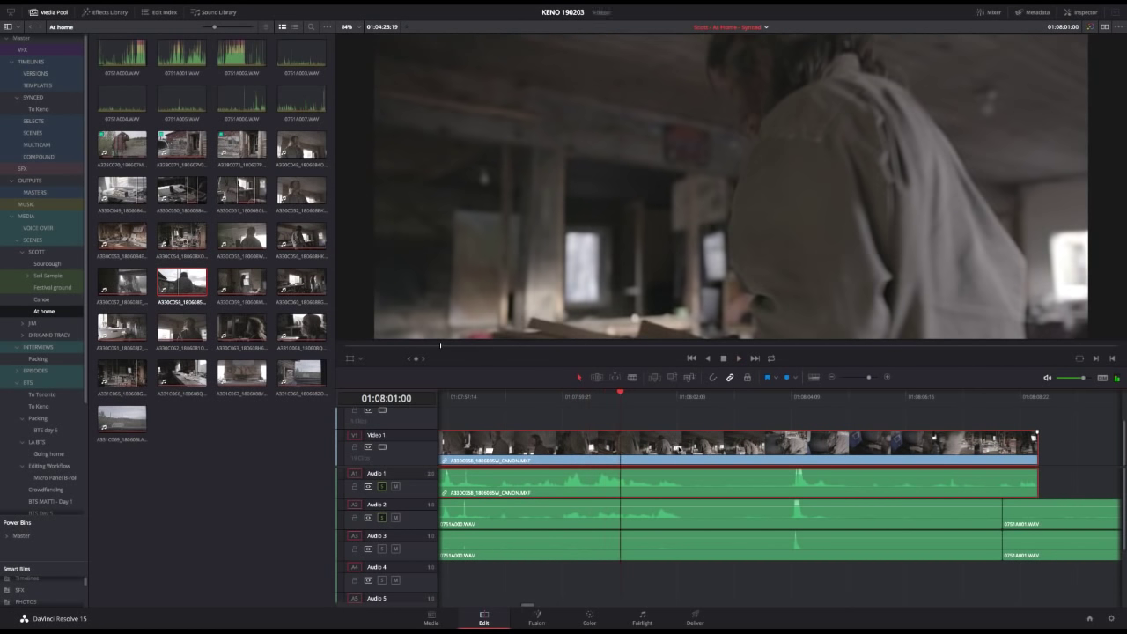
key(ctrl+z)
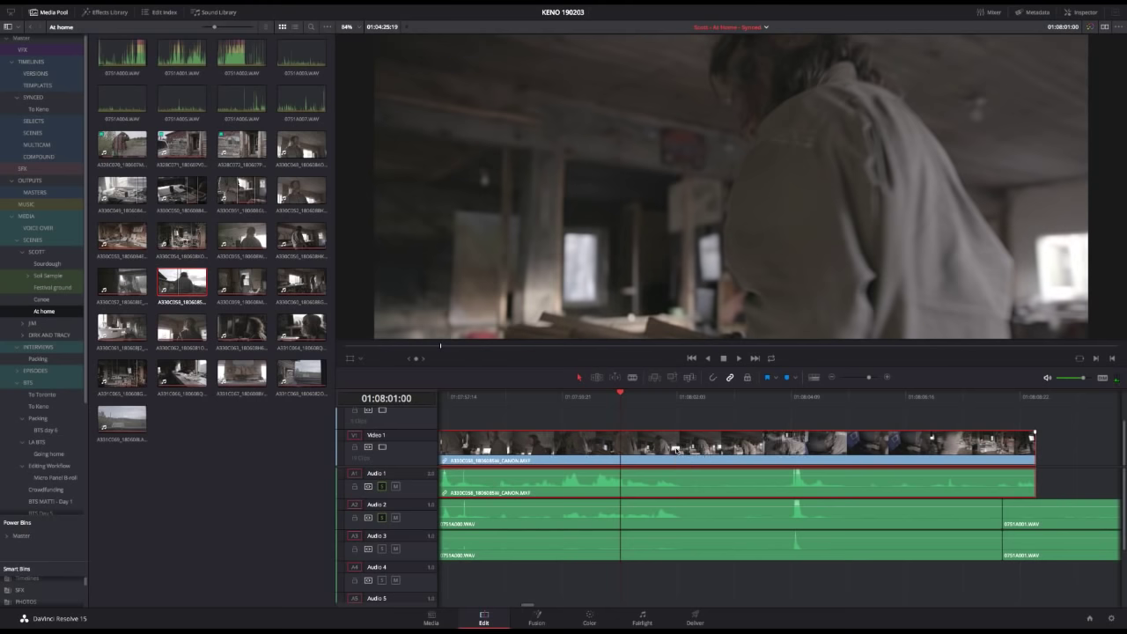
Step: Play the end of the shot to check the sync and locate the wood chopping at 01:07:39:01
key(space)
click(833, 377)
click(833, 377)
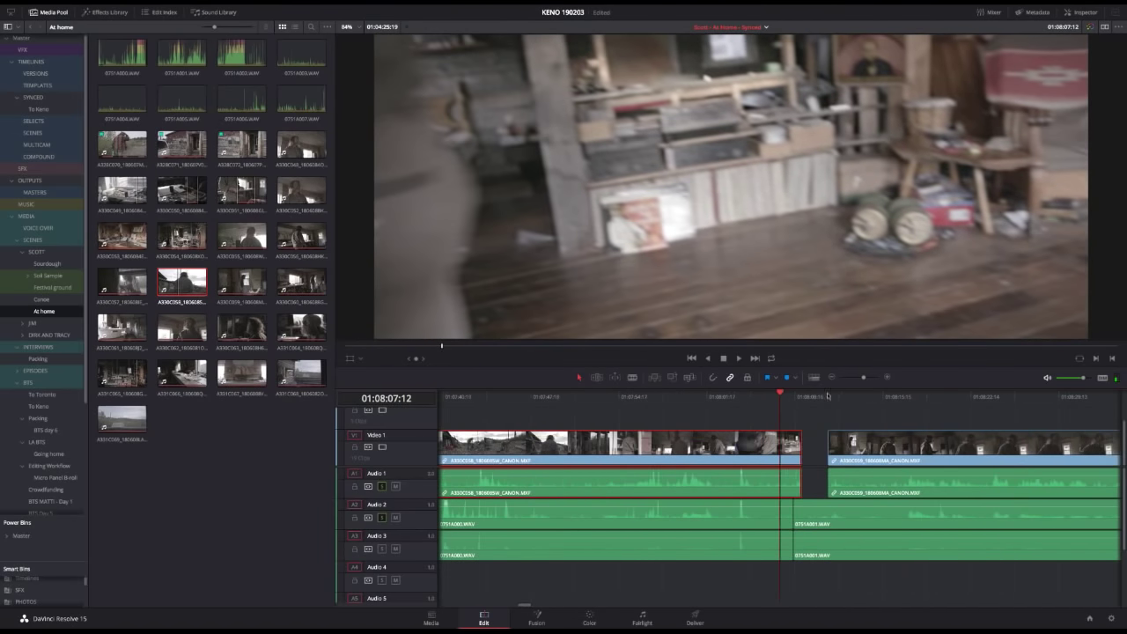
click(833, 377)
click(566, 398)
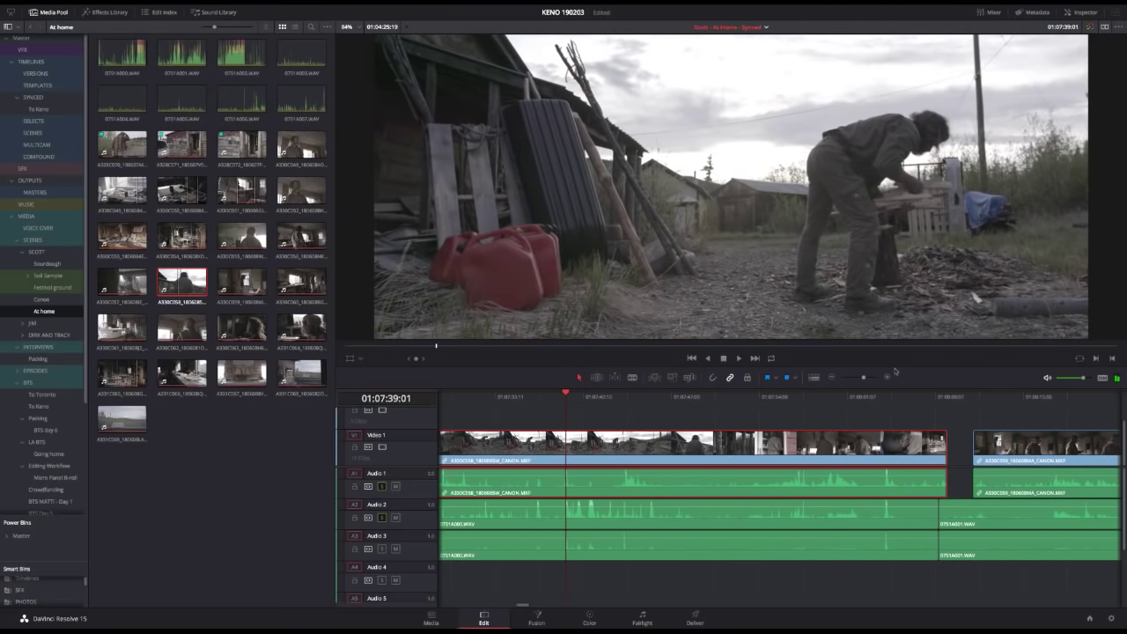
Step: Fine-tune the shot's position against the chopping sound after 01:07:39:01 and play the passage to 01:07:42:18
drag(869, 378, 876, 377)
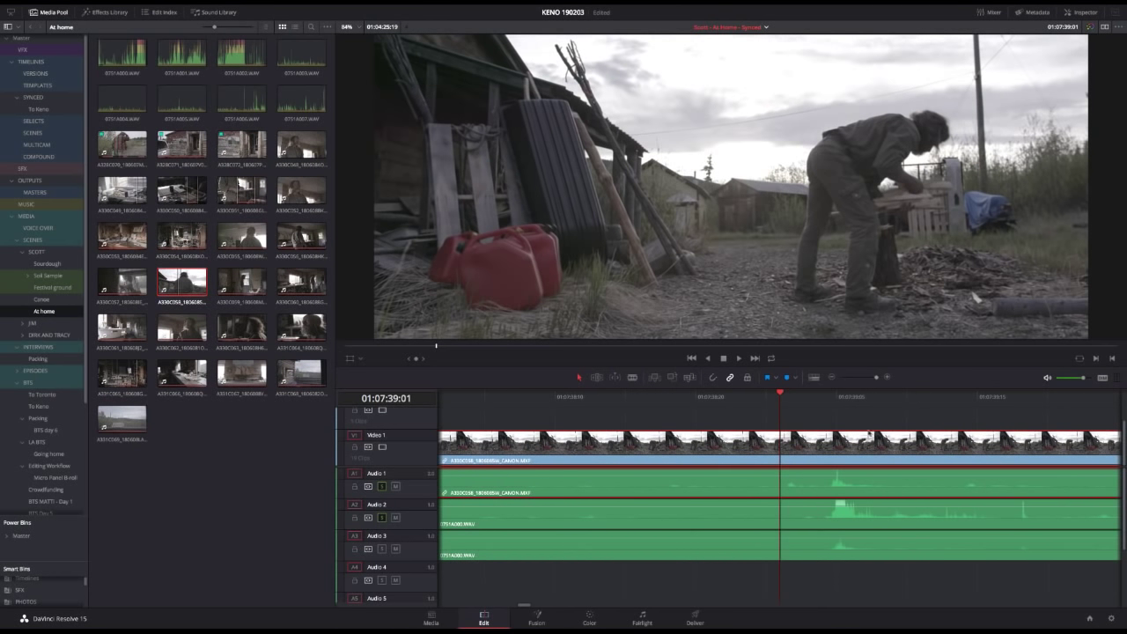
scroll(885, 399, right, 2)
click(894, 378)
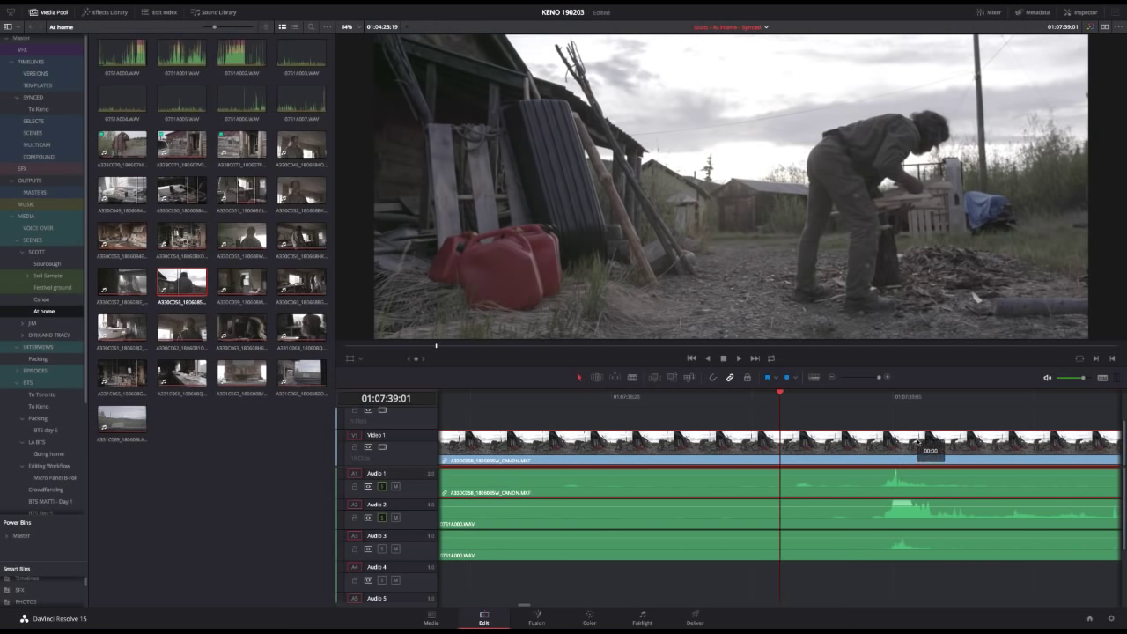
drag(930, 440, 954, 435)
key(space)
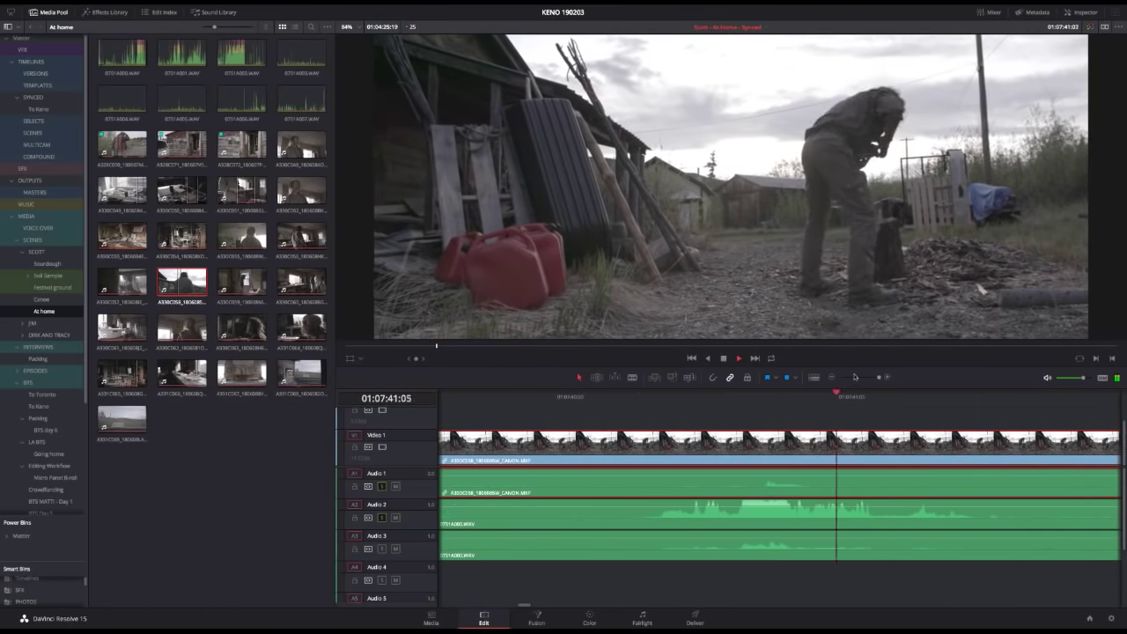
key(shift+z)
key(space)
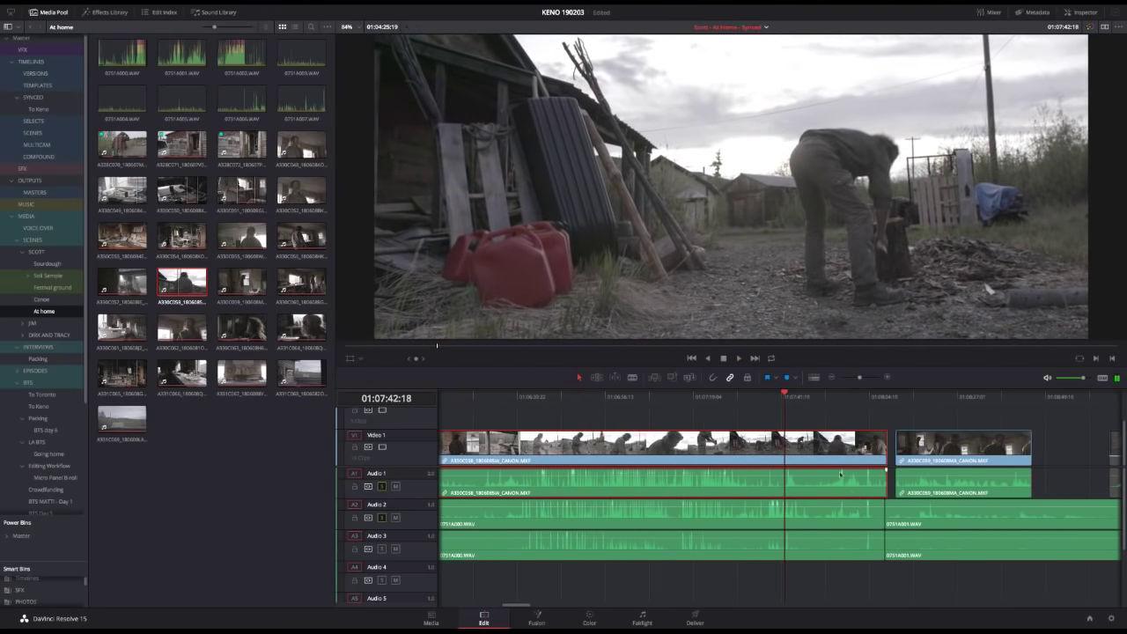
Step: Nudge the chopping shot against the Audio 2 waveform around 01:07:42:18 and play from there to check the sync
click(869, 377)
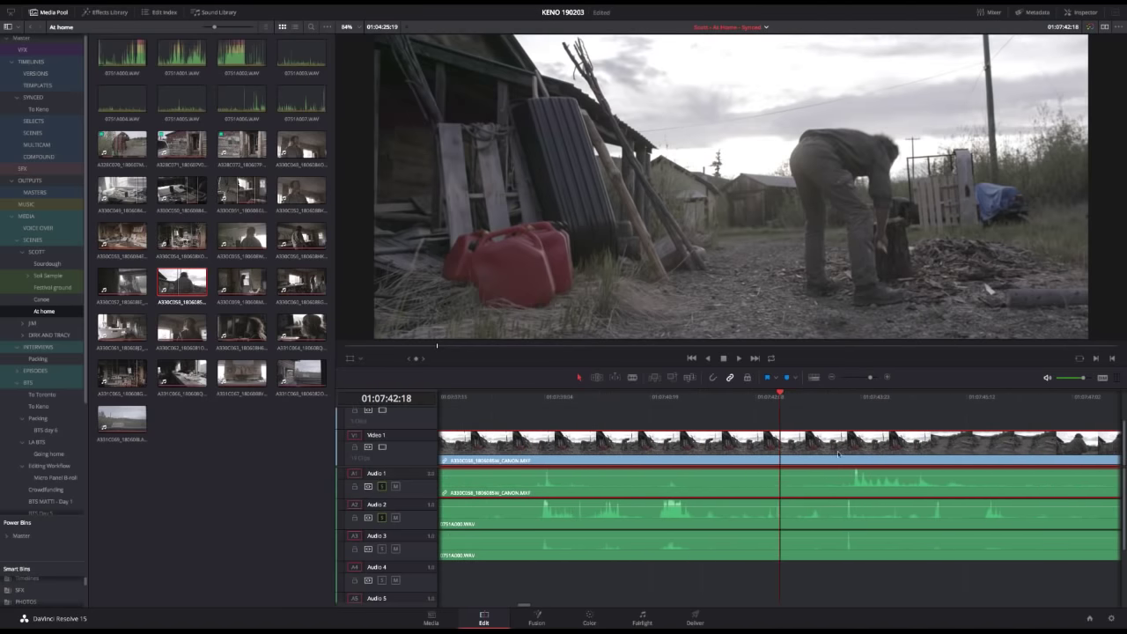
drag(835, 446, 841, 444)
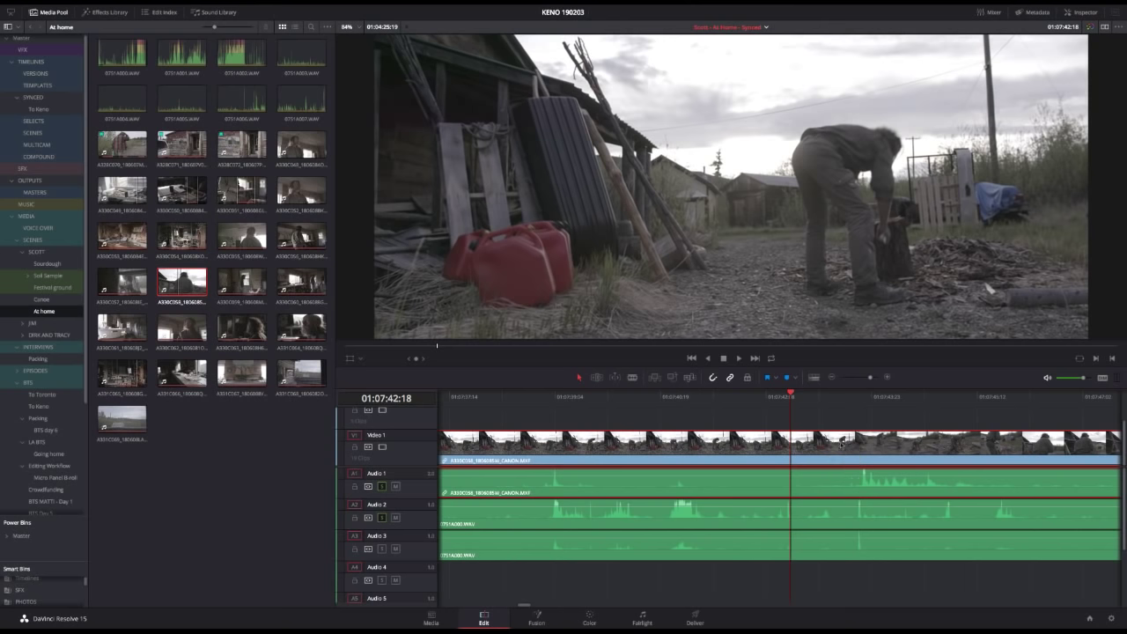
key(space)
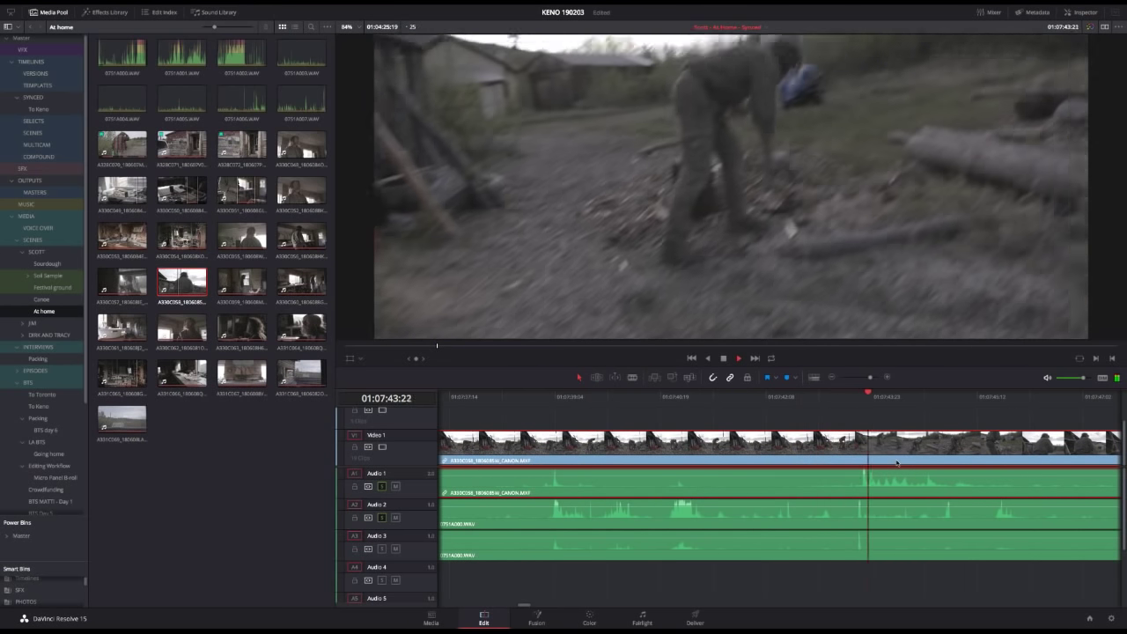
Step: Compare the wood-chopping sound at 01:06:39:01 with the recorded audio and nudge the chopping shot slightly to match
drag(870, 376, 856, 379)
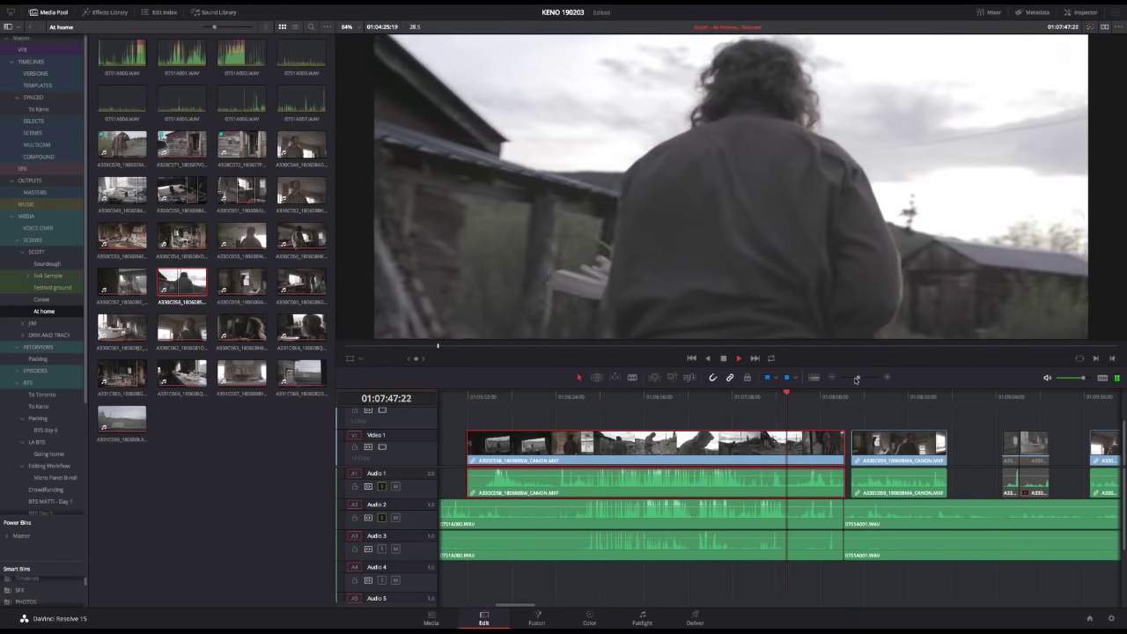
click(597, 398)
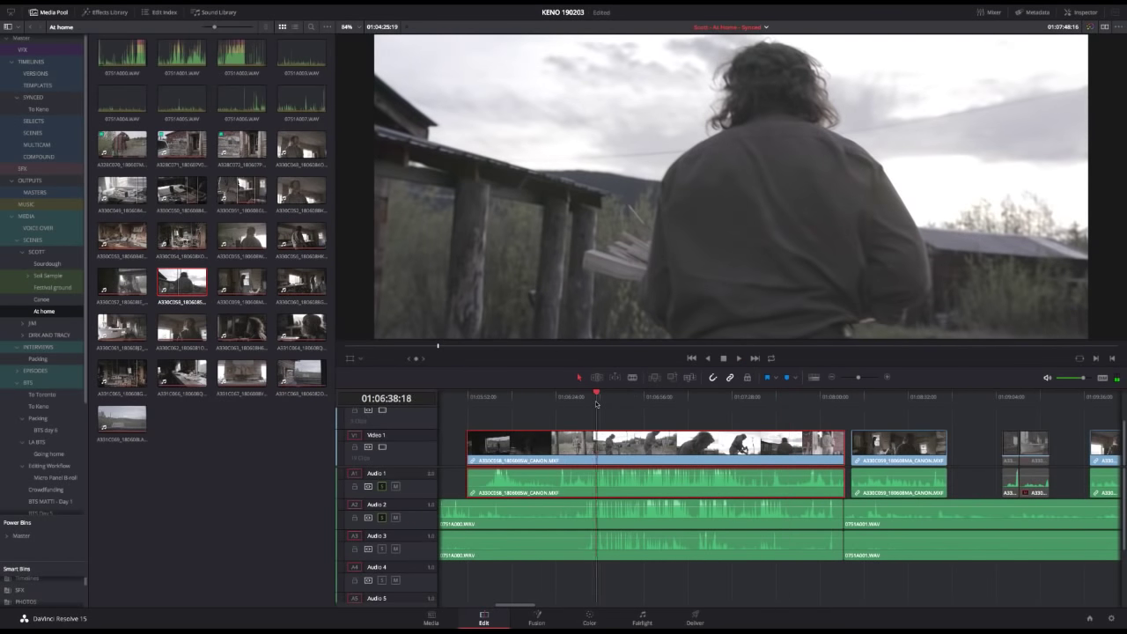
drag(861, 376, 875, 376)
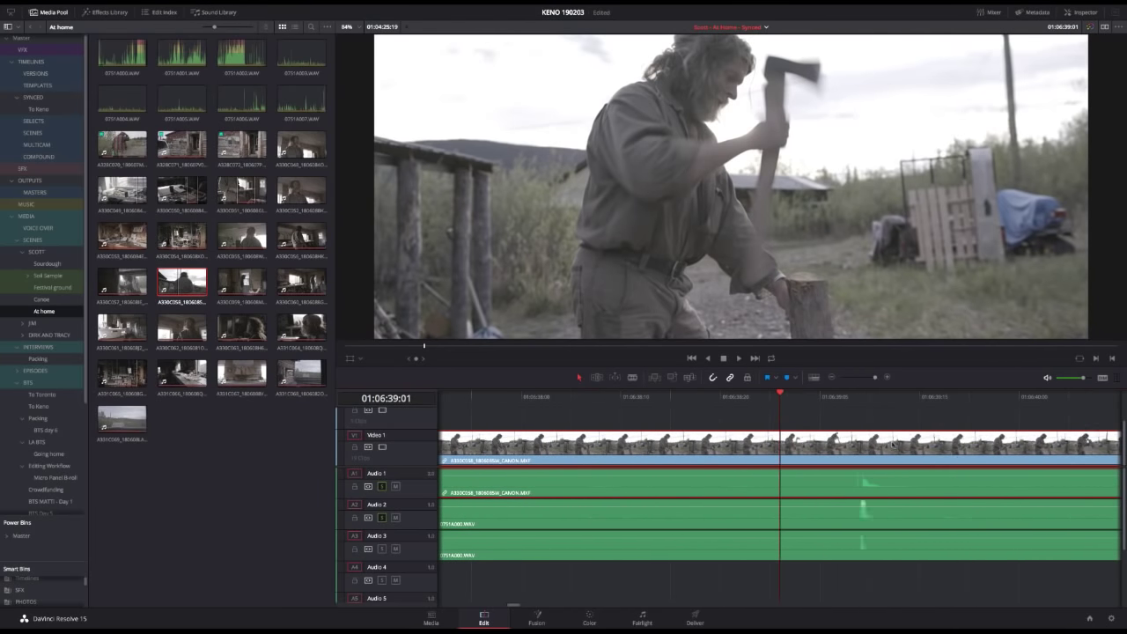
drag(889, 445, 891, 445)
Step: Trim the end of the outdoor chopping shot to the cut in the recorded audio beneath it
drag(856, 378, 855, 377)
click(696, 459)
click(933, 451)
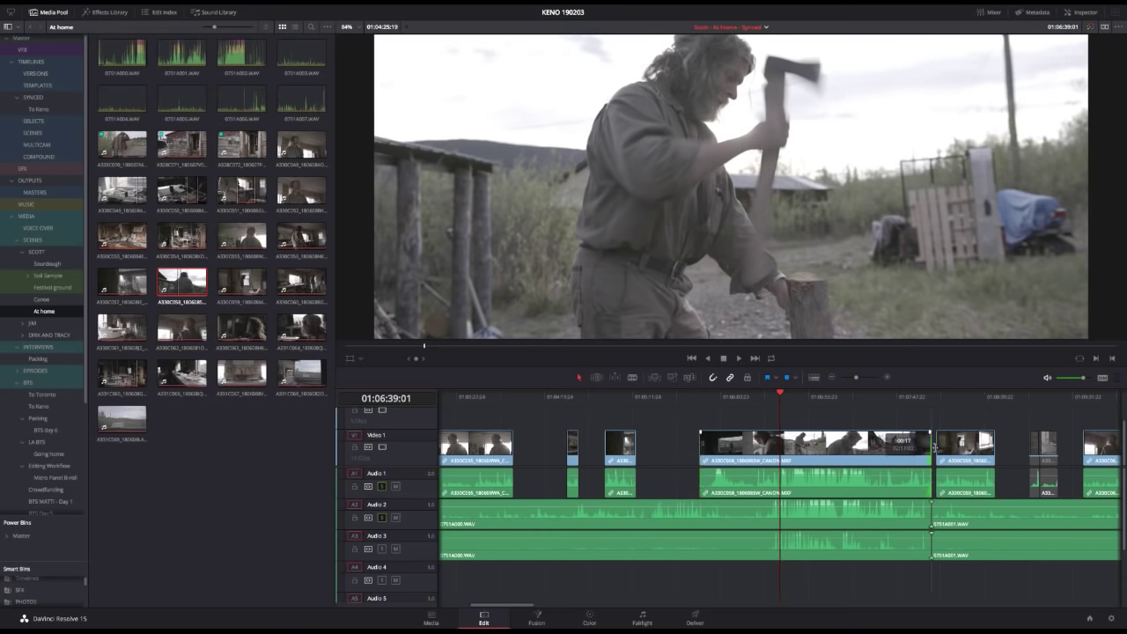
Step: Split the Audio 2 and Audio 3 recordings at 01:05:51:12, where the chopping shot starts, and trim the earlier parts back to the interview shot's end
click(711, 401)
click(670, 523)
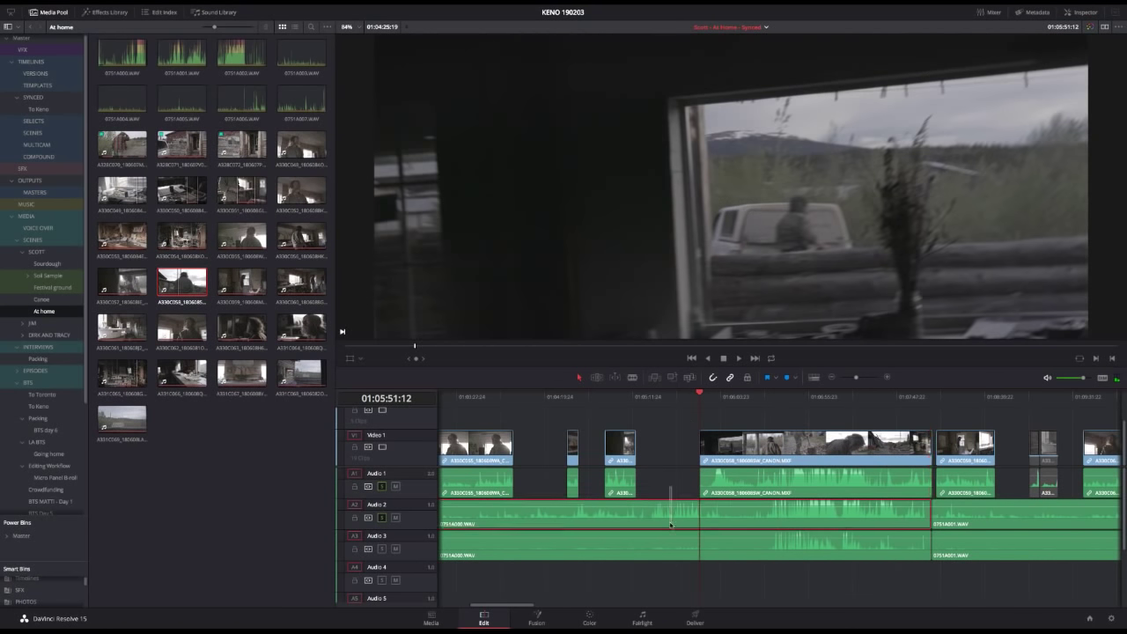
drag(654, 466, 659, 576)
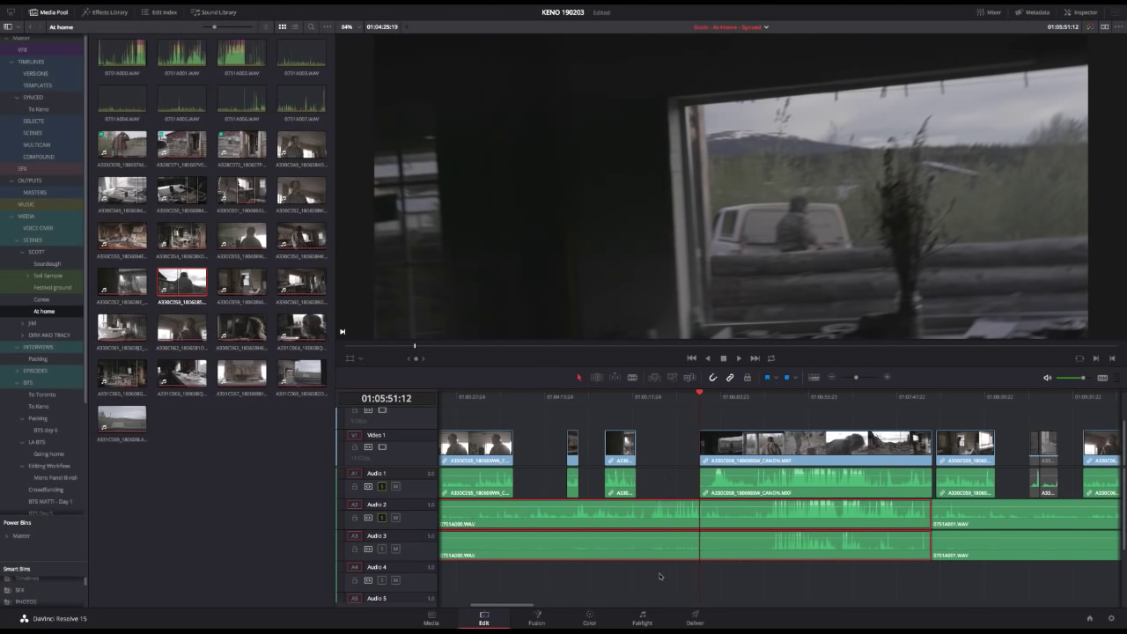
click(635, 449)
click(606, 450)
drag(679, 428, 696, 568)
key(ctrl+b)
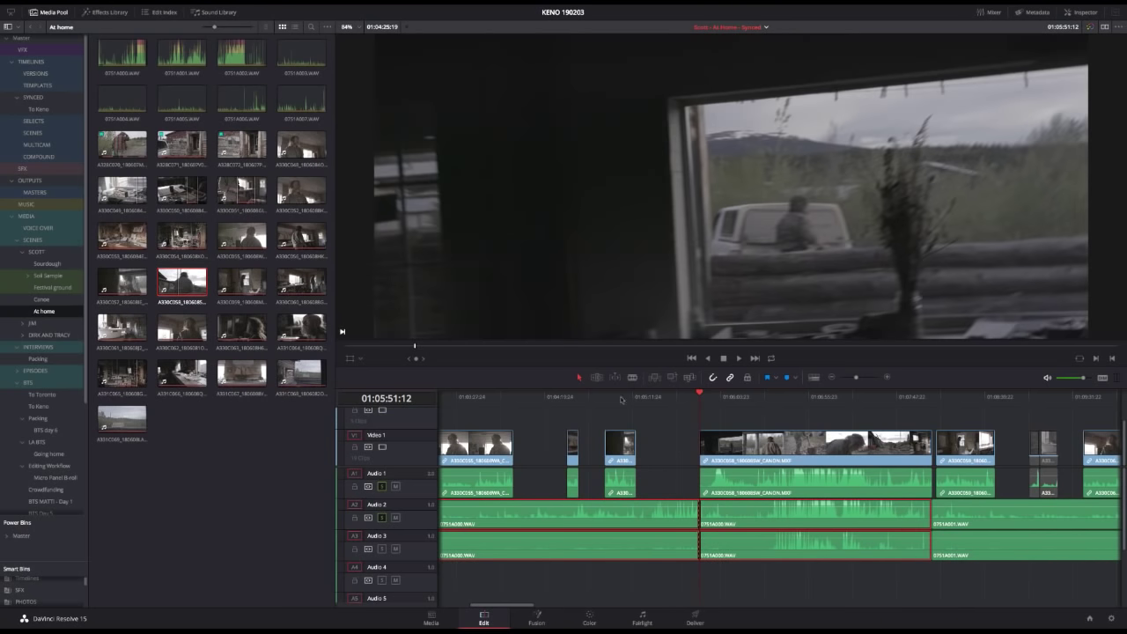
drag(697, 525, 513, 519)
mouse_move(697, 547)
mouse_down()
mouse_move(515, 549)
mouse_move(703, 543)
mouse_up()
Step: Ripple delete the three gaps between the interview shot and the chopping shot, closing up the short clips between them
click(535, 451)
key(Delete)
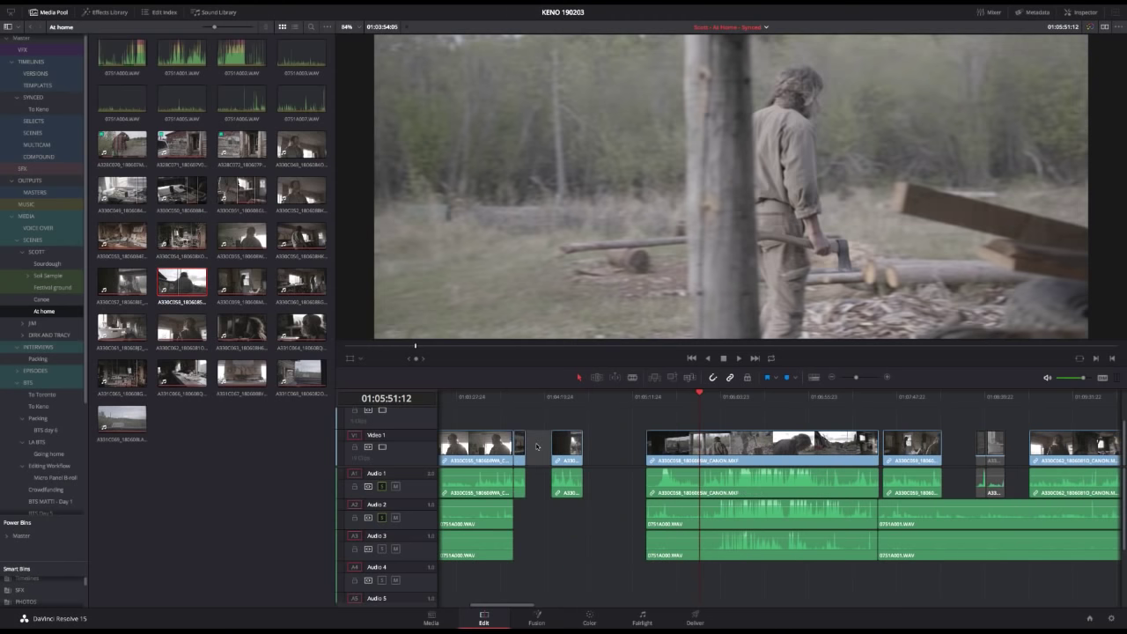
click(538, 445)
key(Delete)
click(573, 448)
key(Delete)
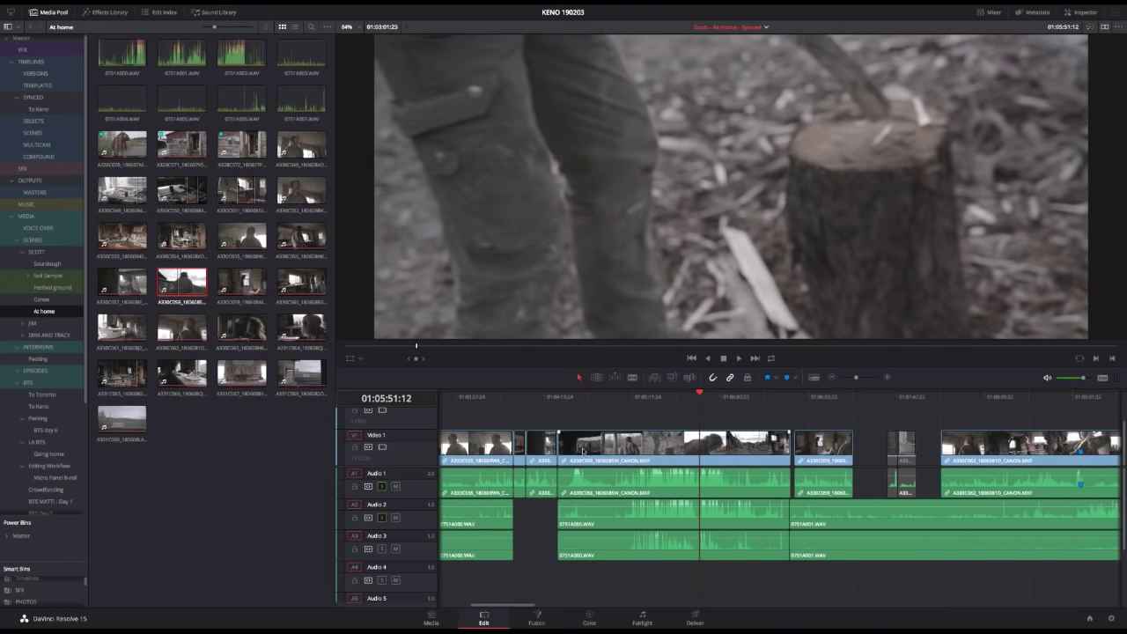
Step: Skim through the repositioned chopping shot at several points between 01:05:00:11 and 01:06:14:13 to review its action
click(564, 399)
drag(563, 398, 577, 400)
click(612, 400)
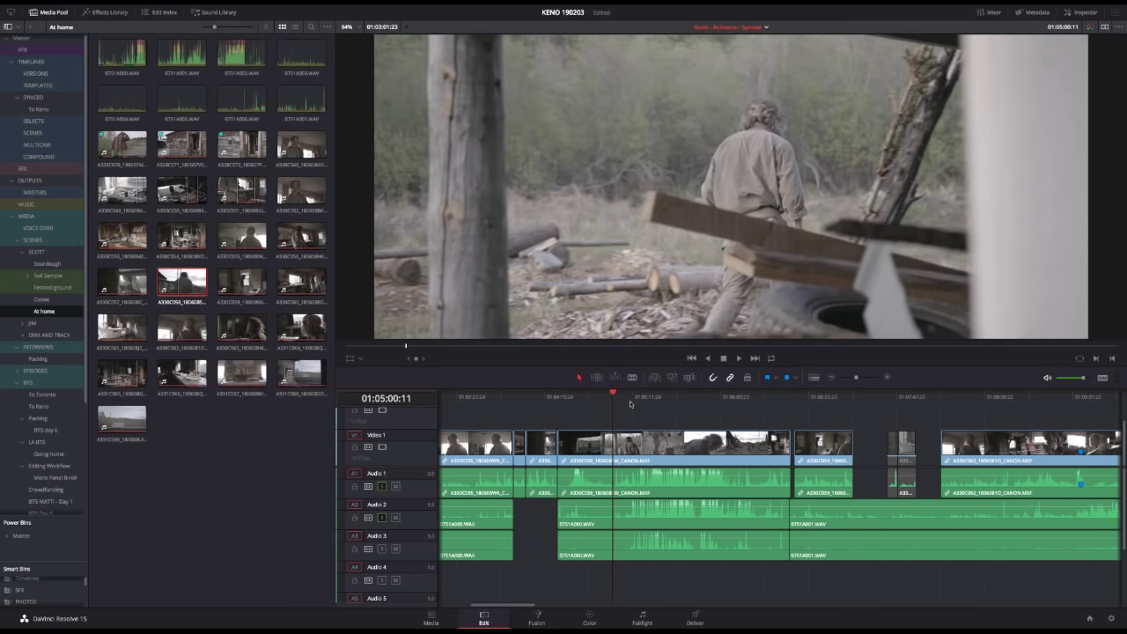
click(642, 400)
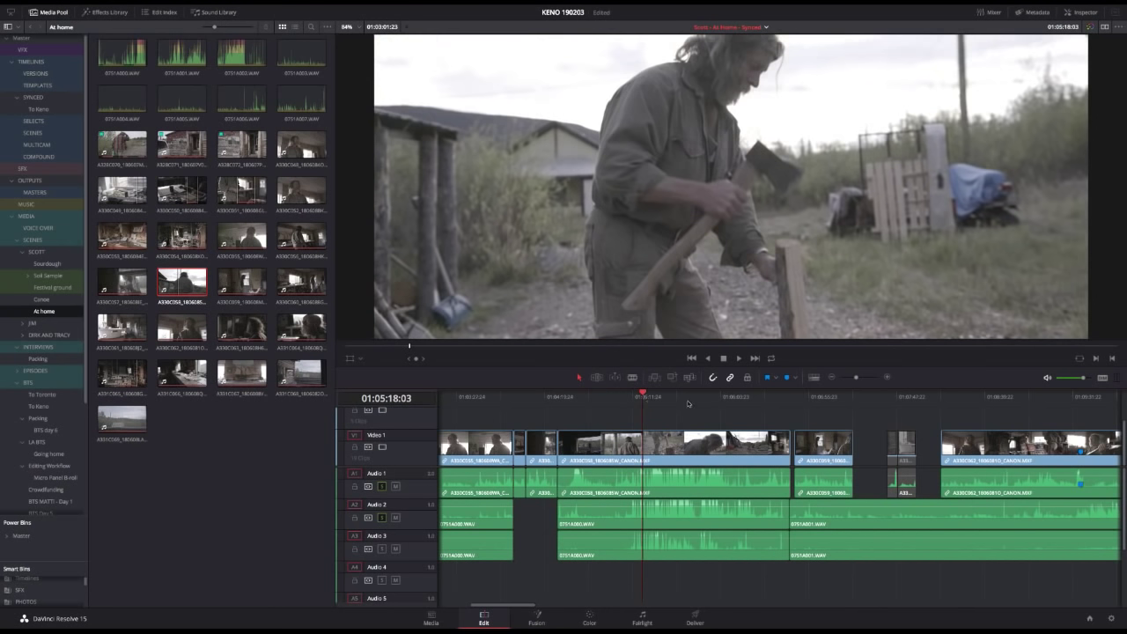
click(710, 397)
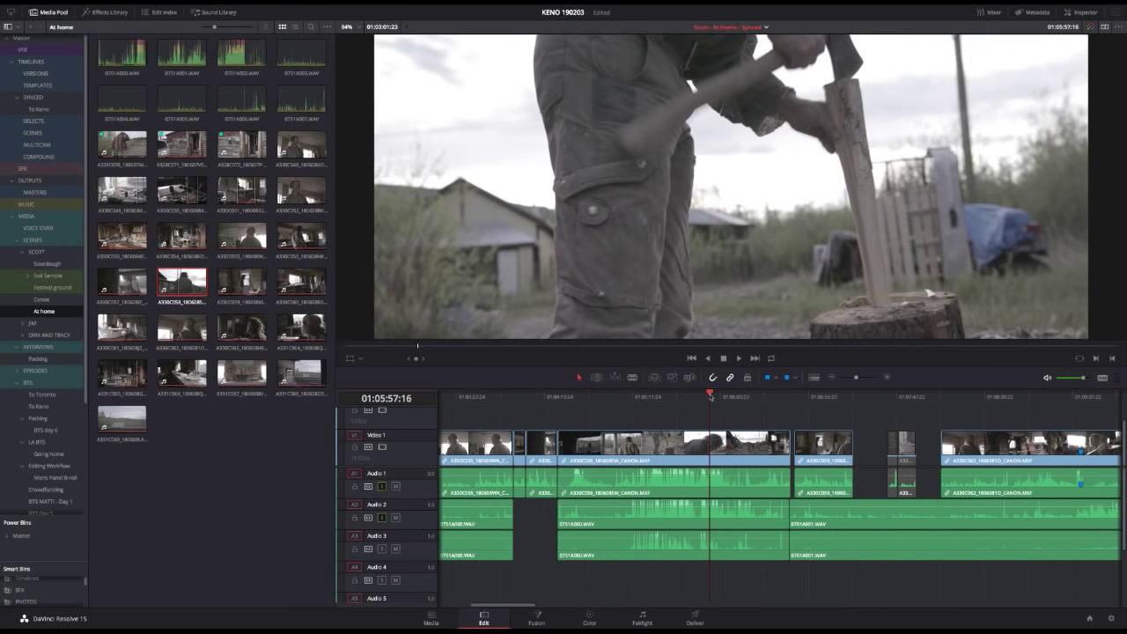
click(738, 398)
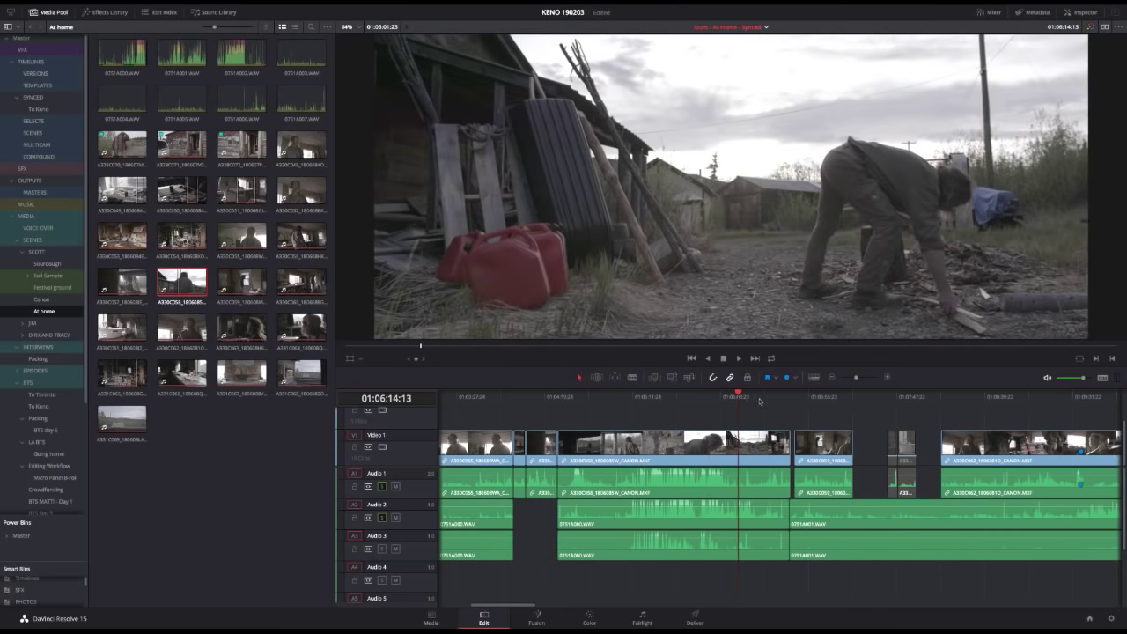
scroll(758, 402, left, 3)
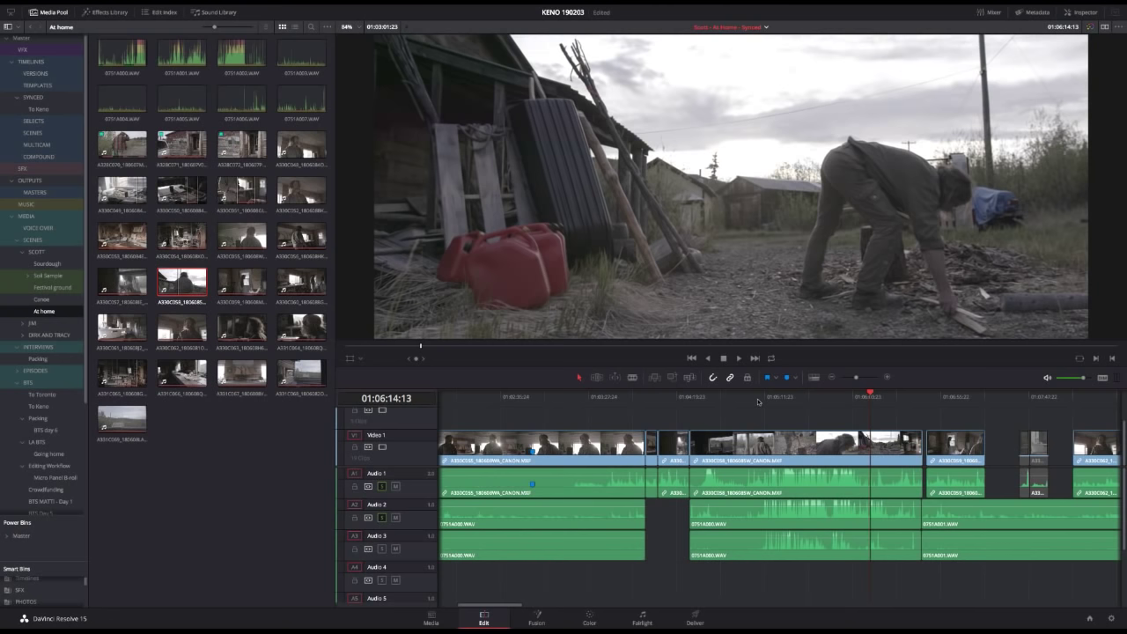
drag(719, 402, 762, 398)
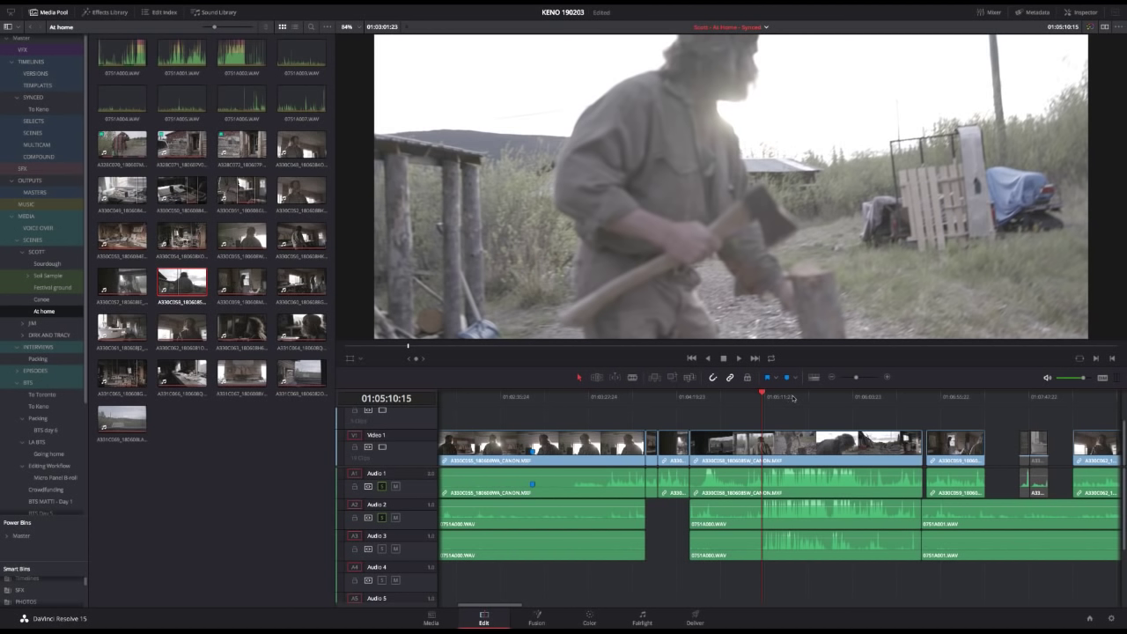
Step: Hide the Media Pool to widen the timeline and skim the second half of the chopping shot to 01:06:16:15
click(36, 15)
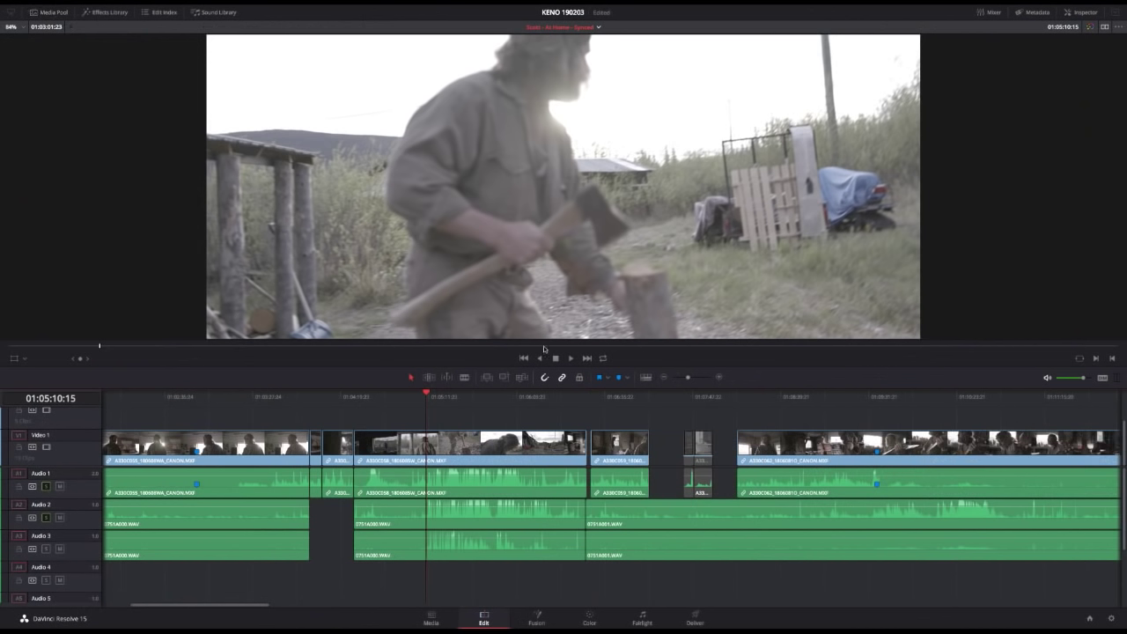
click(502, 397)
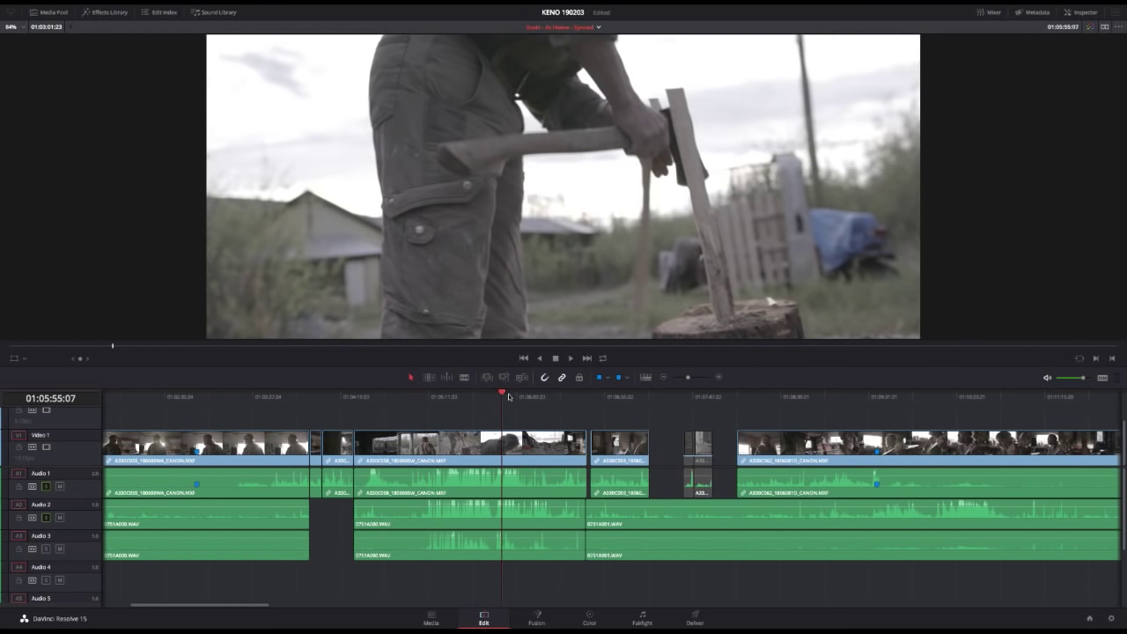
click(538, 397)
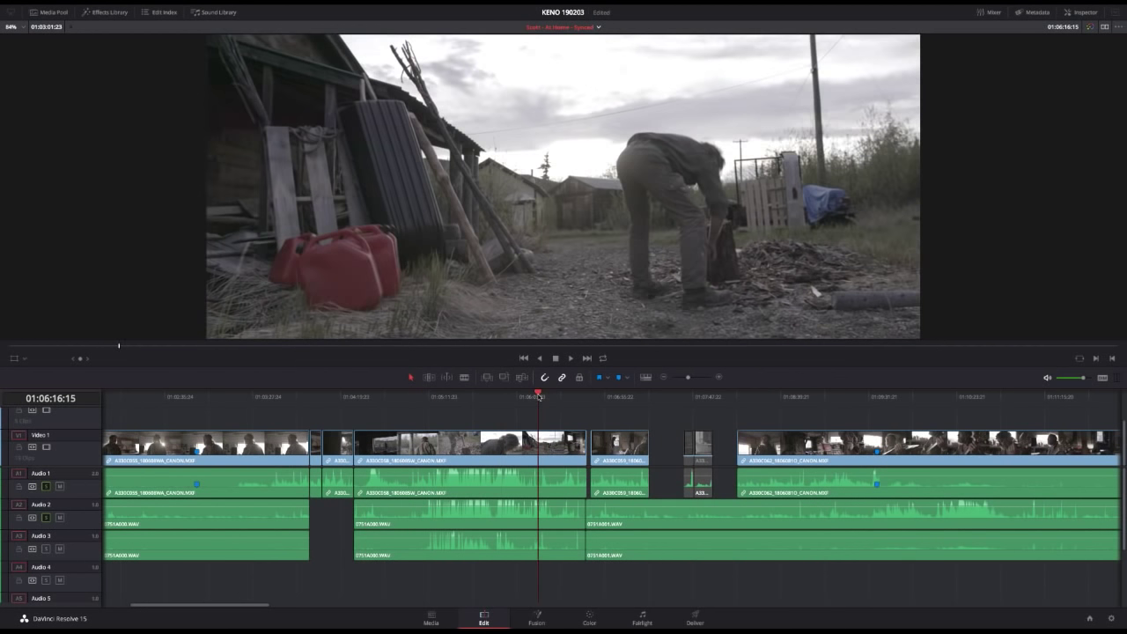
click(555, 397)
click(551, 397)
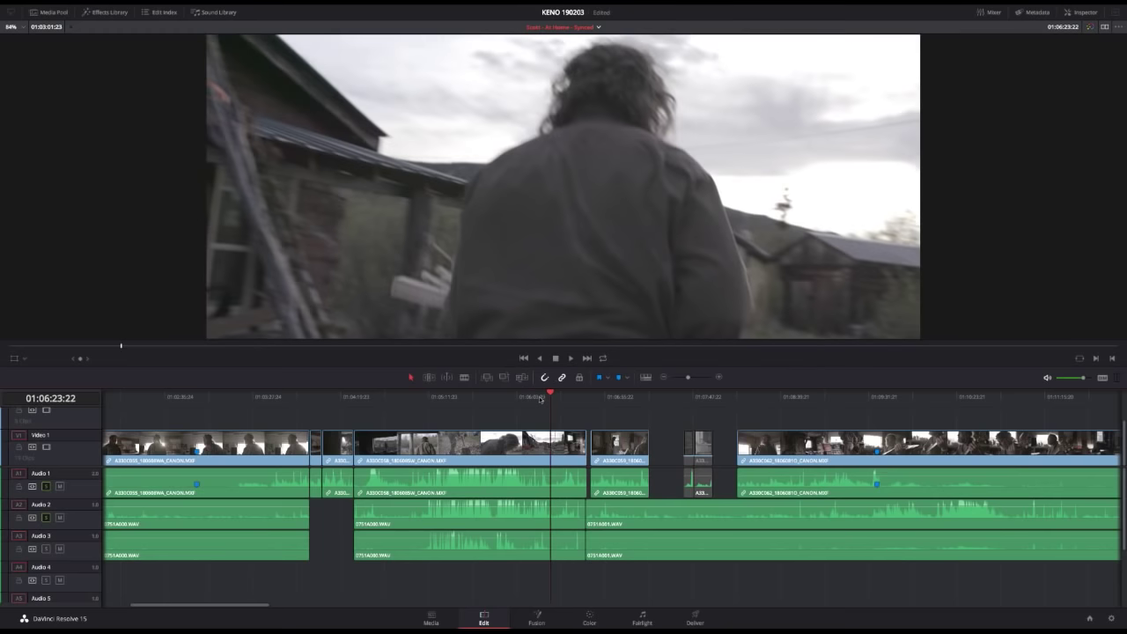
click(537, 397)
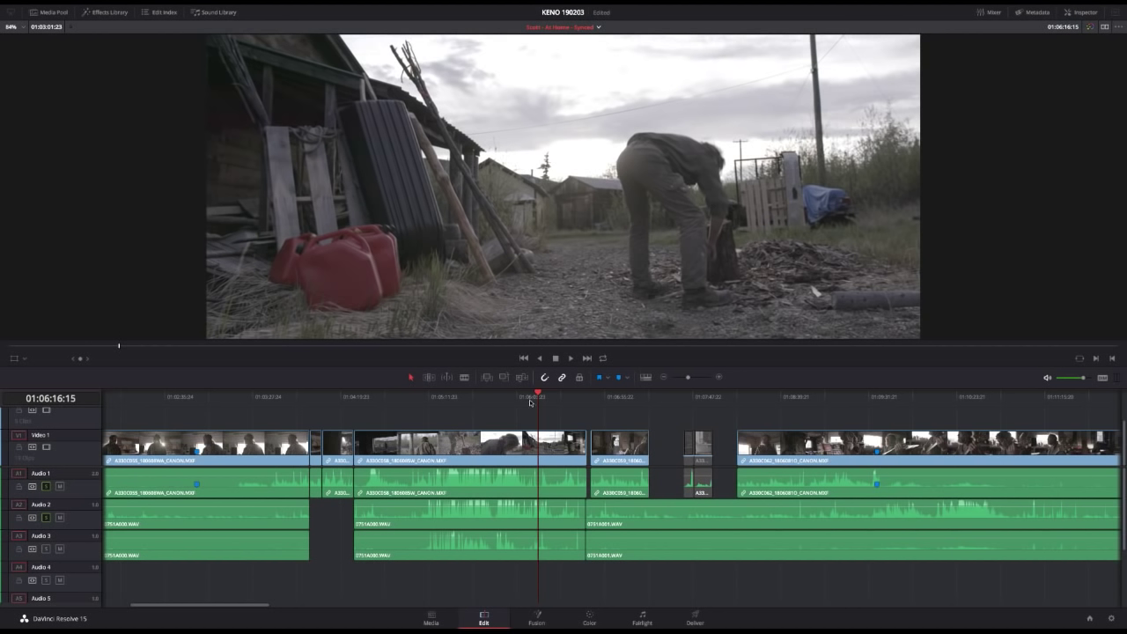
Step: Return to the start of the timeline and review the opening cabin shots up to 01:00:14:16
scroll(520, 396, left, 1)
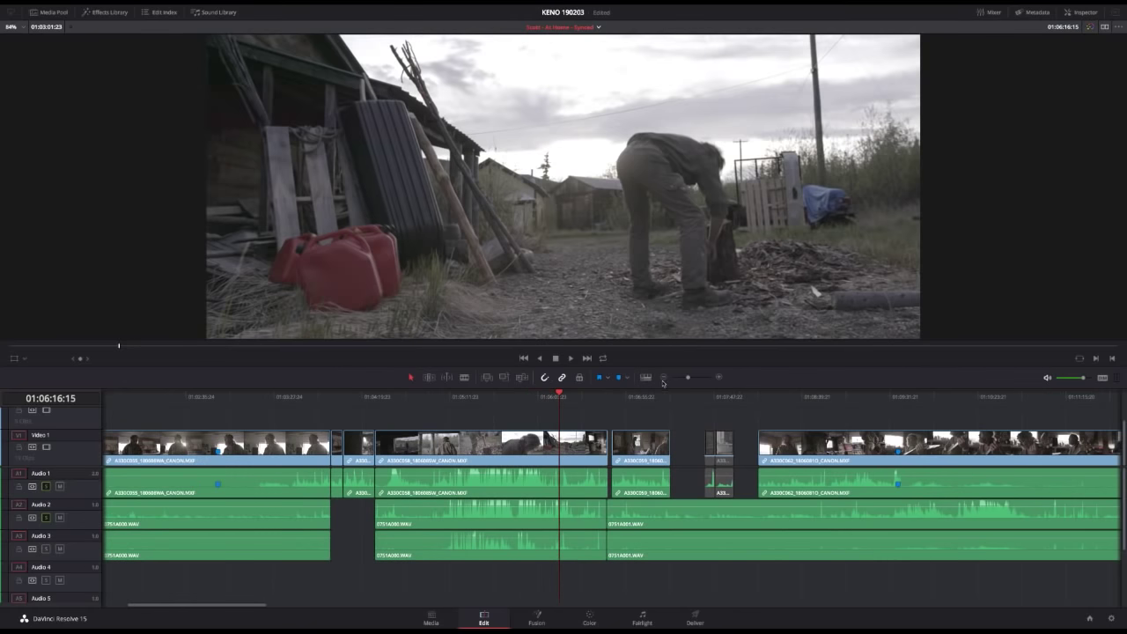
click(664, 378)
click(663, 378)
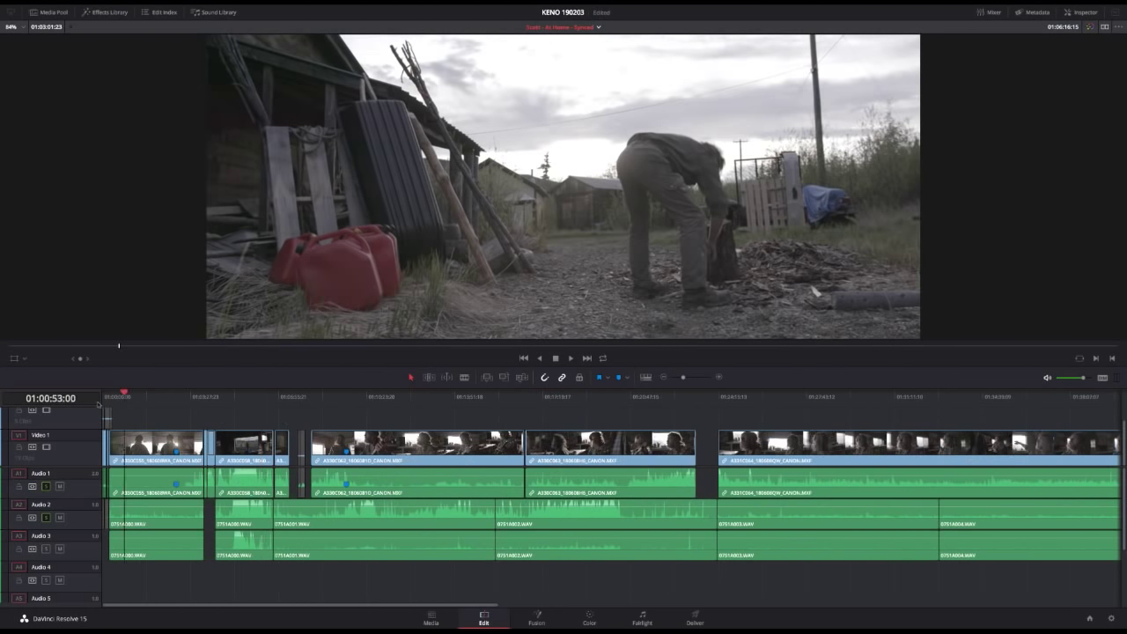
key(Home)
click(697, 379)
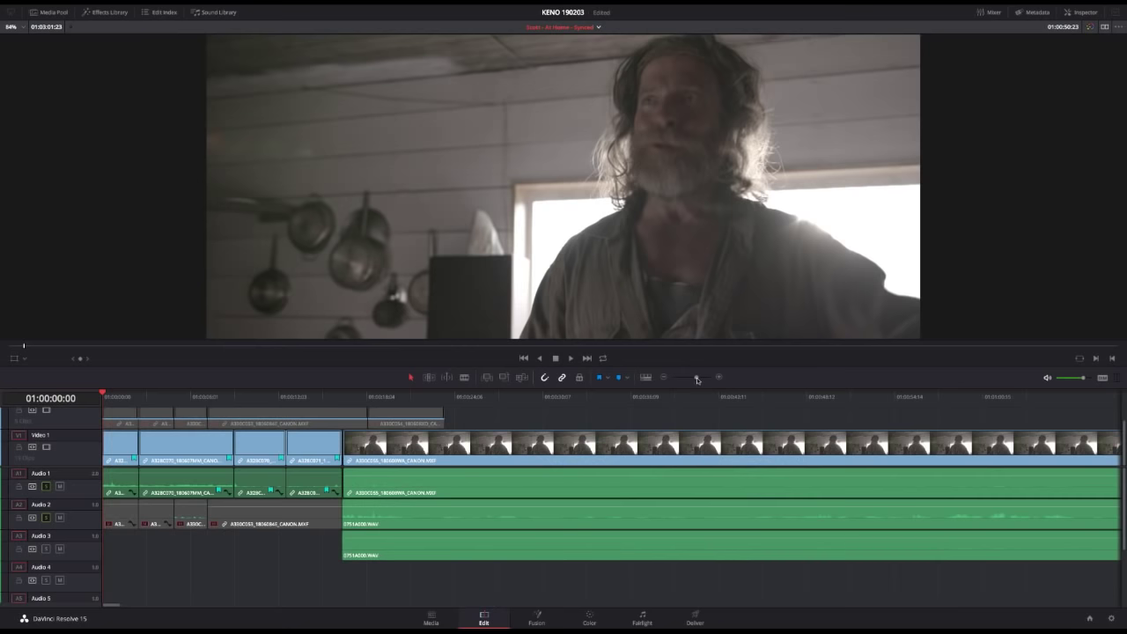
key(space)
drag(120, 396, 245, 402)
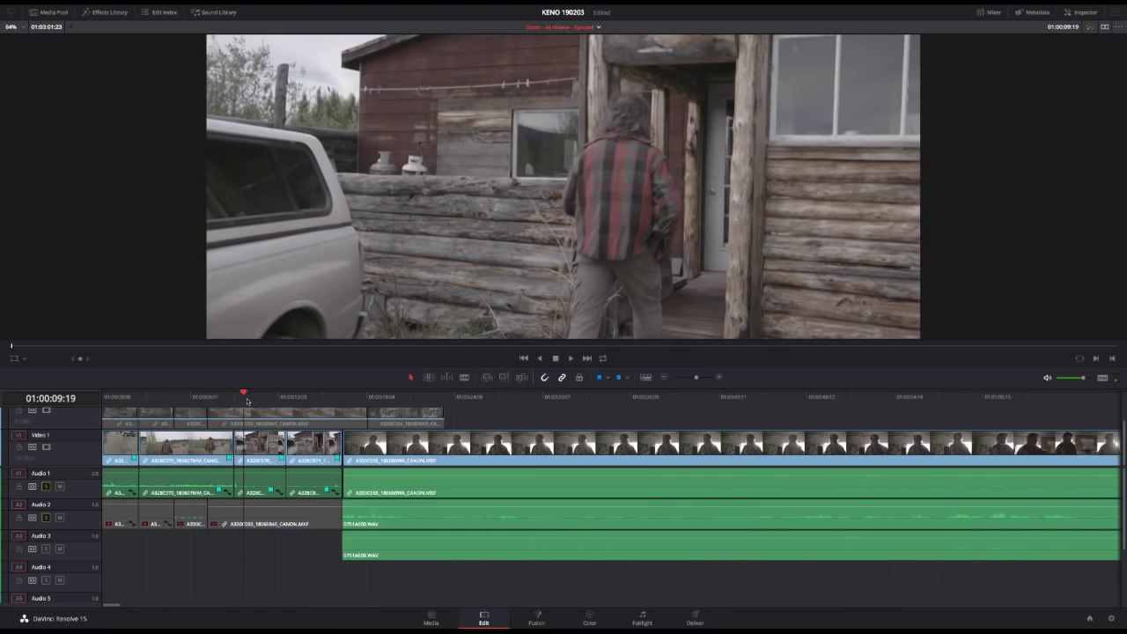
click(315, 413)
click(314, 398)
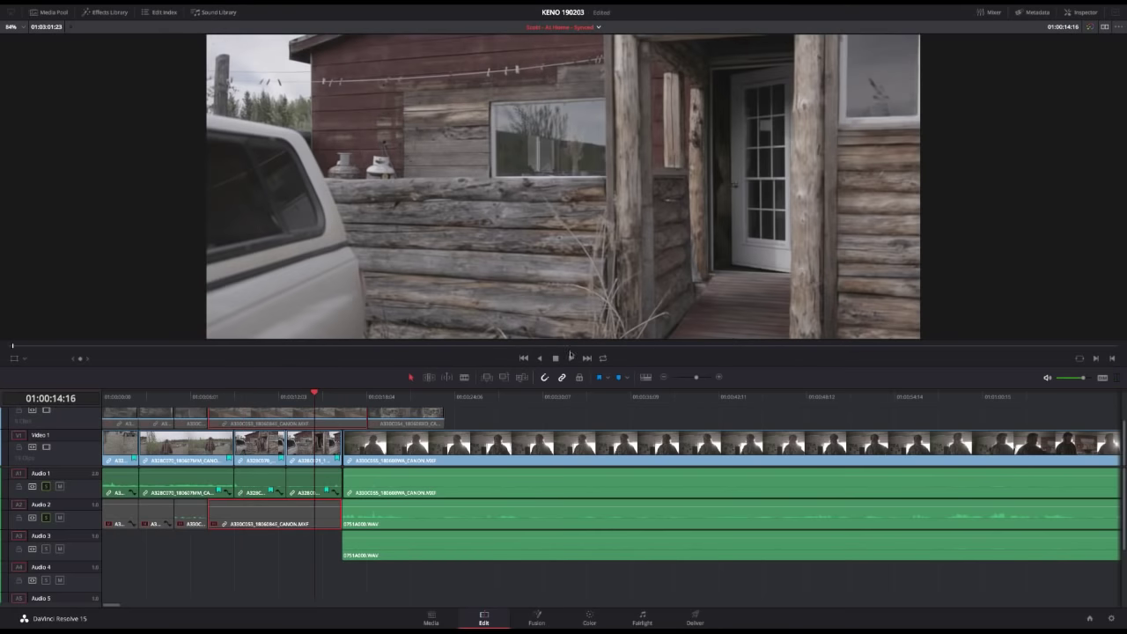
Step: Look over the whole At Home timeline and skim the first half of the chopping shot to 01:05:16:05
click(686, 380)
drag(685, 380, 681, 380)
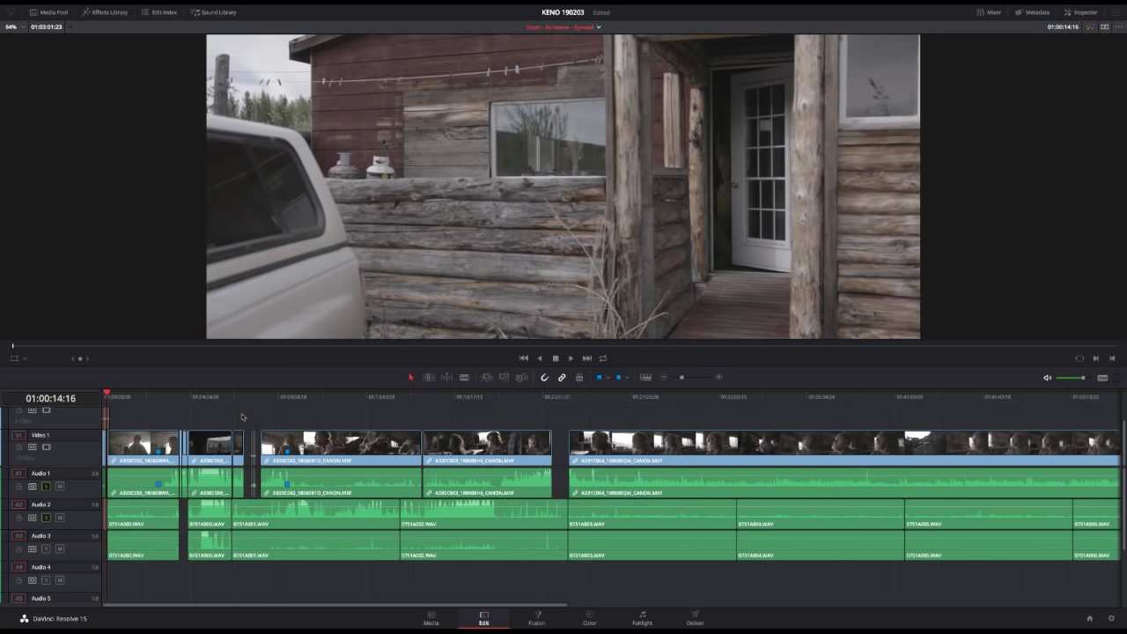
click(719, 377)
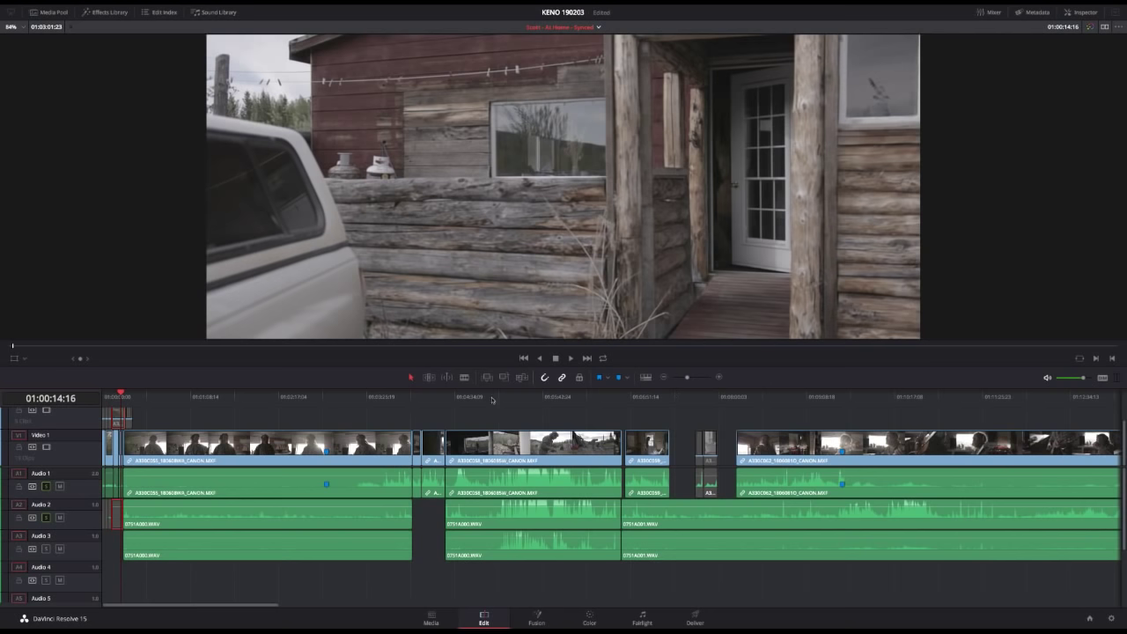
click(457, 398)
click(472, 398)
click(493, 398)
click(508, 398)
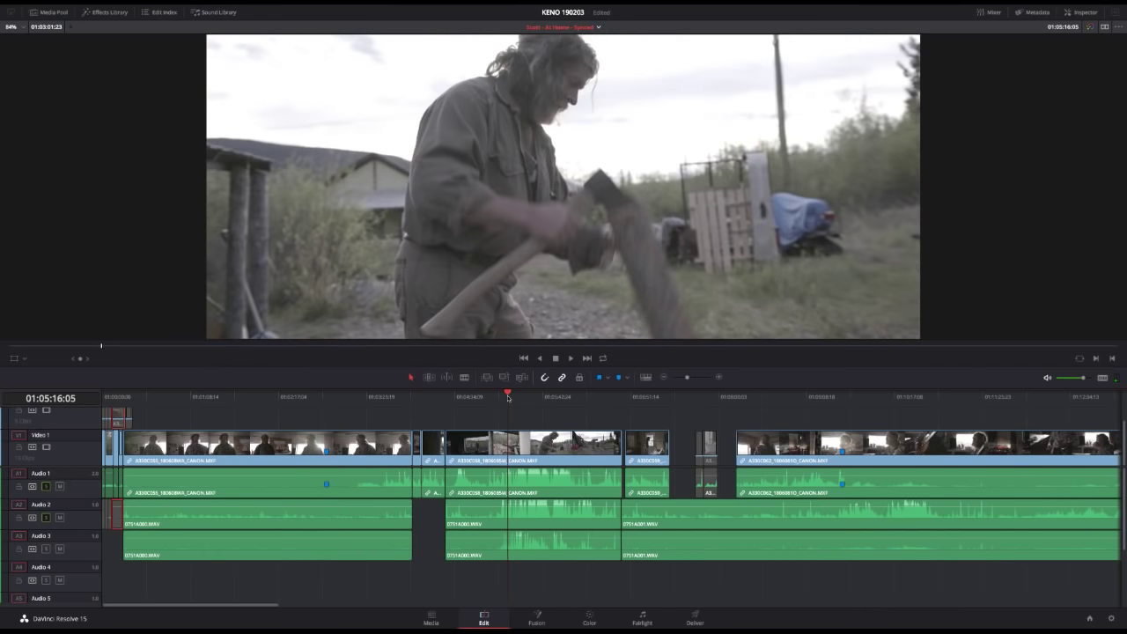
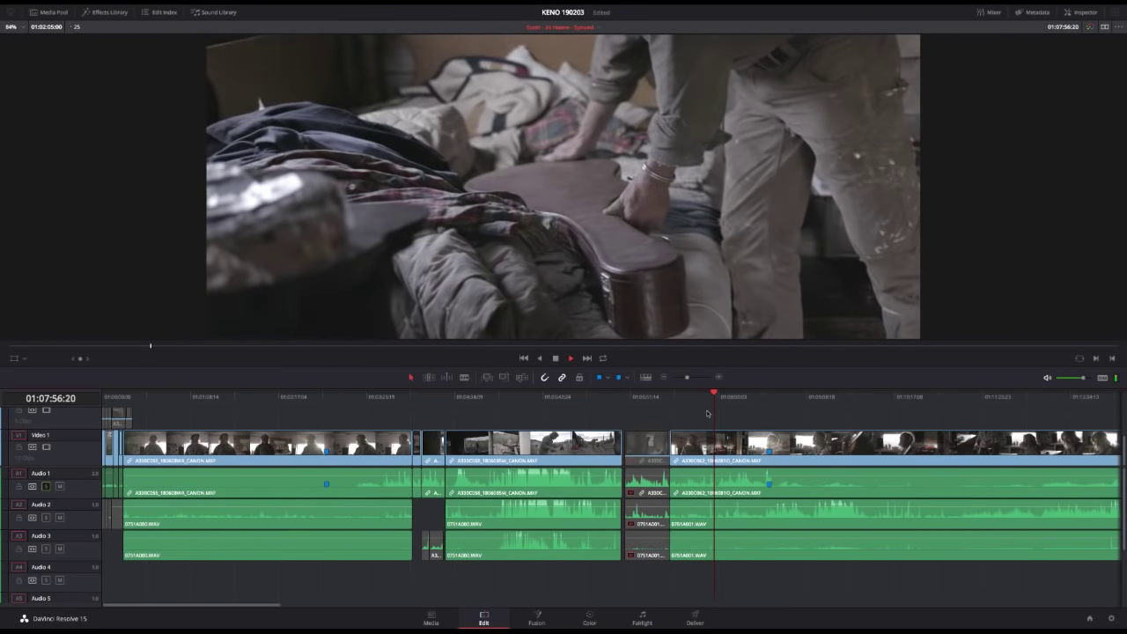
Step: Review the indoor guitar-case shot, playing it from 01:07:48:20 and again from around 01:07:39:15
key(space)
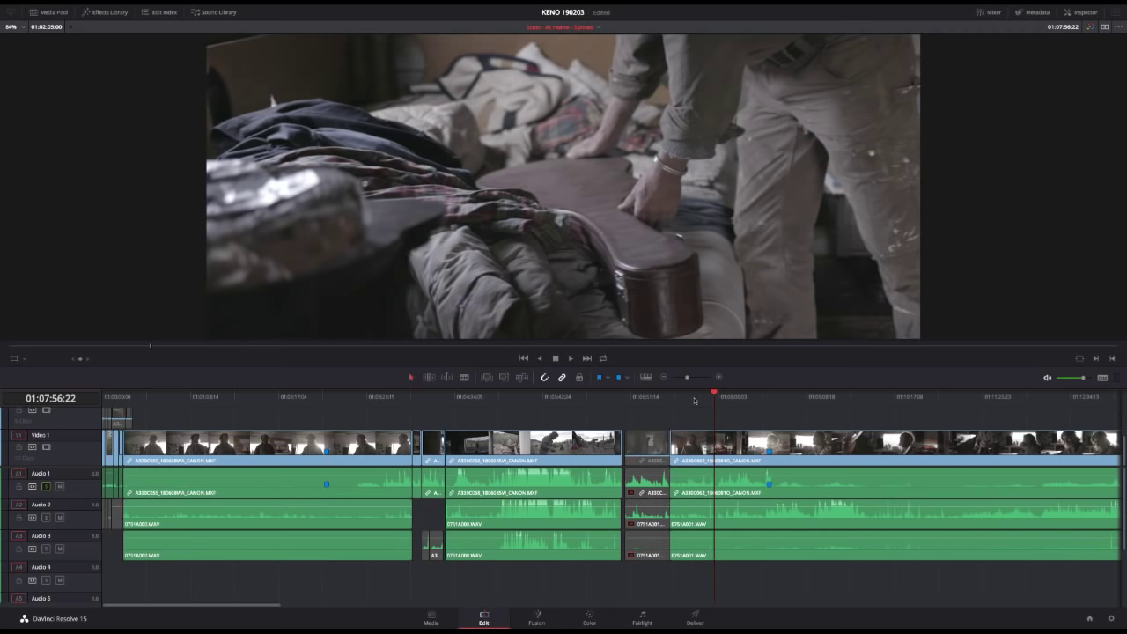
click(693, 400)
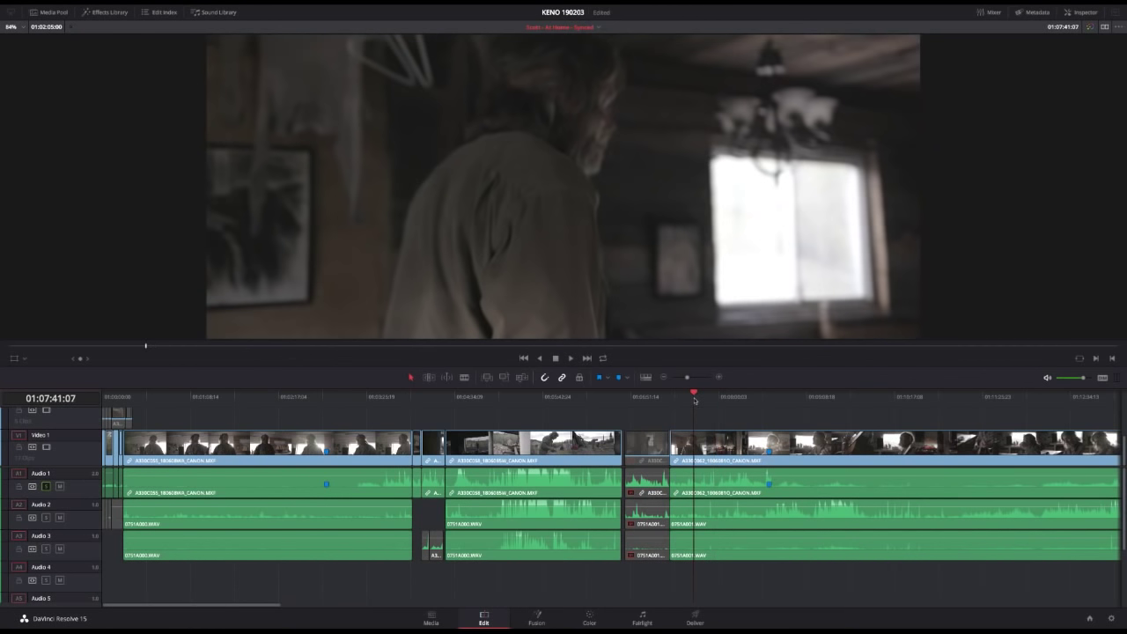
mouse_move(700, 398)
mouse_down()
mouse_move(712, 397)
mouse_move(703, 398)
mouse_up()
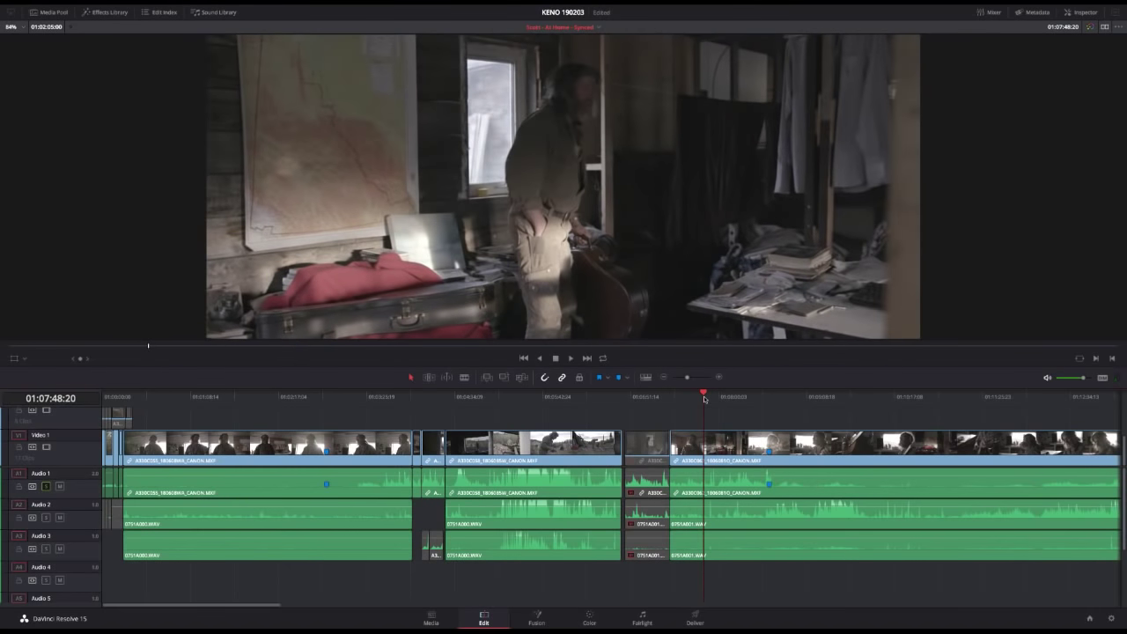
key(space)
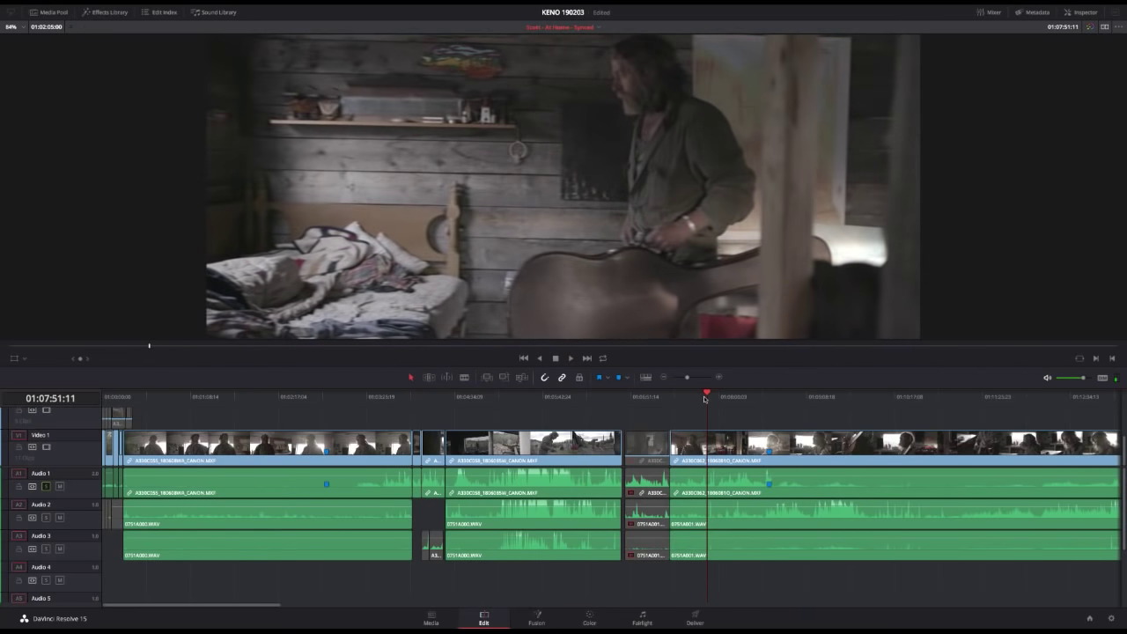
scroll(704, 399, right, 2)
mouse_move(661, 400)
mouse_down()
mouse_move(628, 398)
mouse_move(648, 397)
mouse_up()
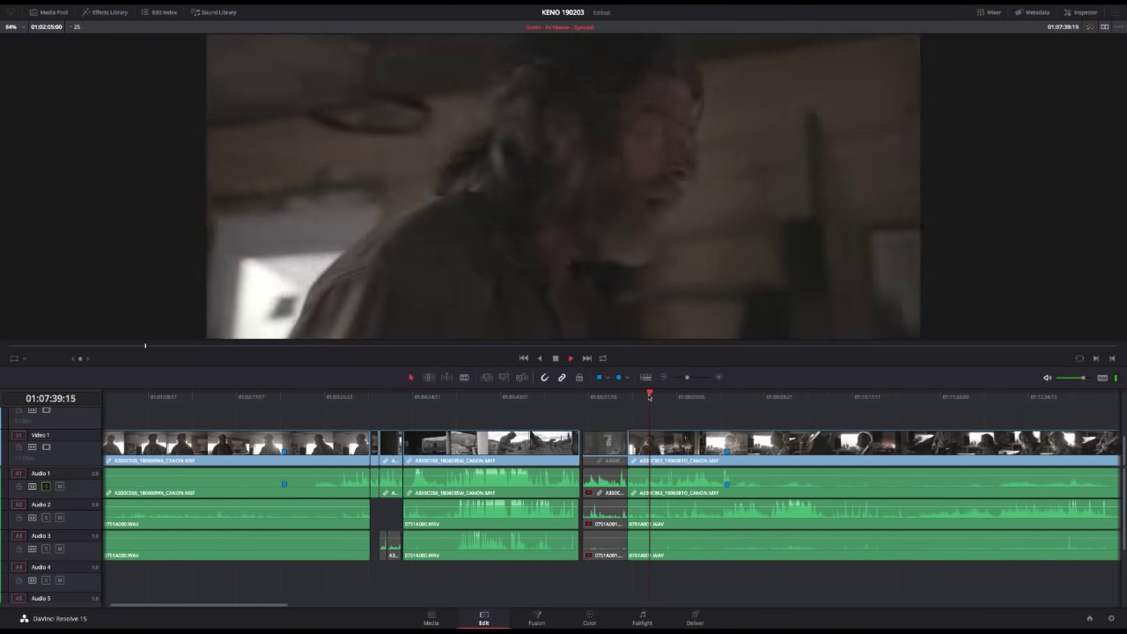
key(space)
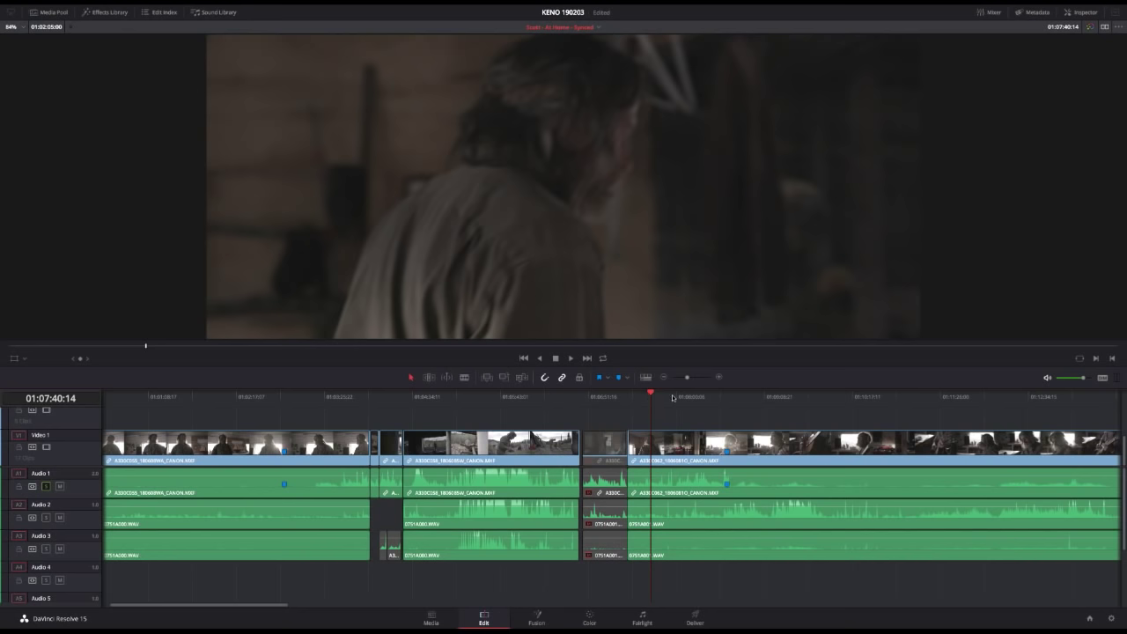
Step: Find the moment after the guitar is picked up and split the indoor guitar-case shot with its linked audio at 01:08:03:23
drag(675, 400, 689, 398)
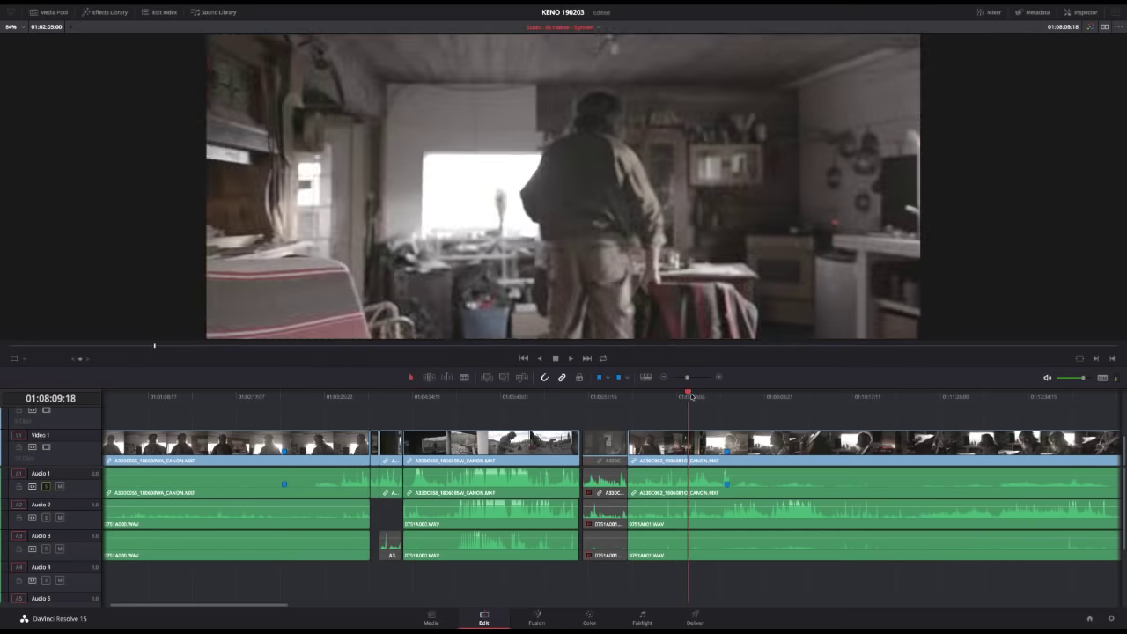
click(676, 399)
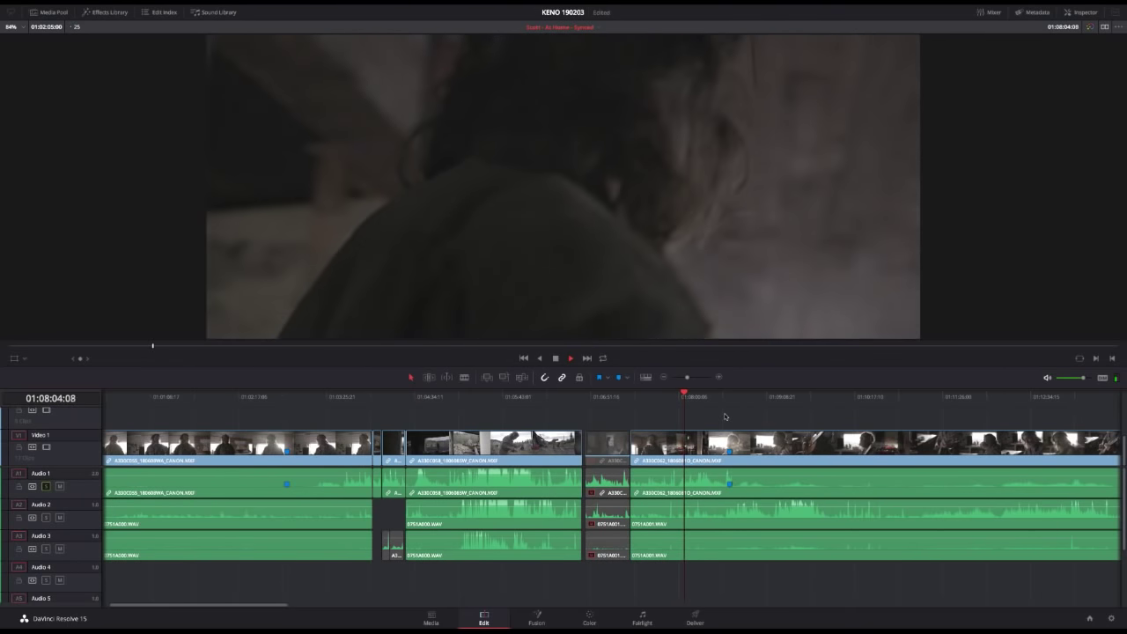
key(space)
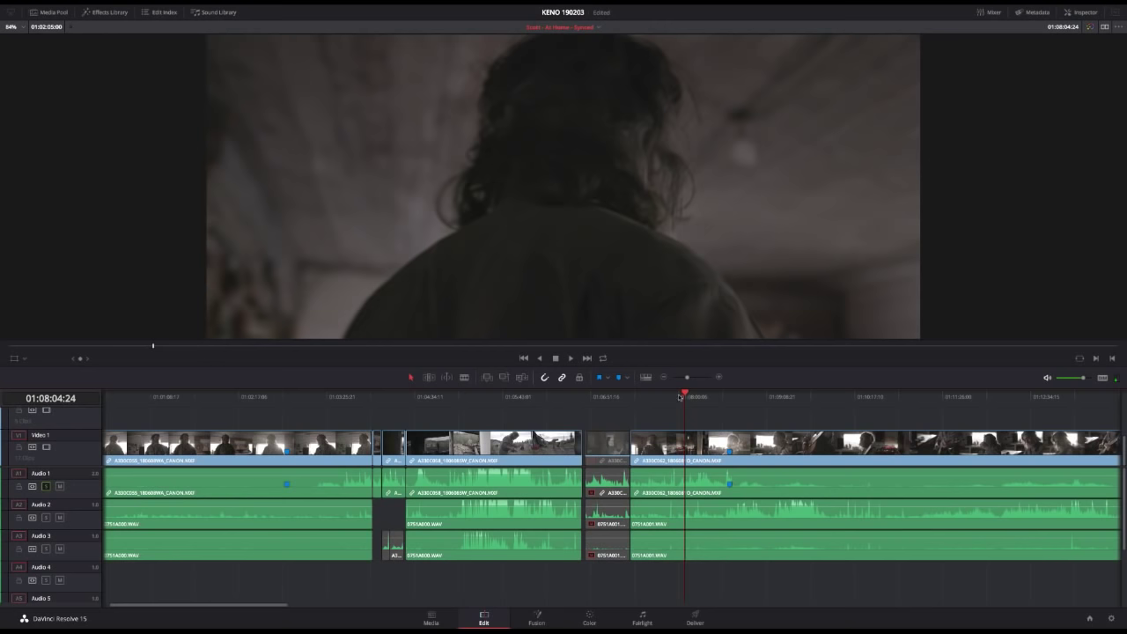
drag(680, 402, 683, 398)
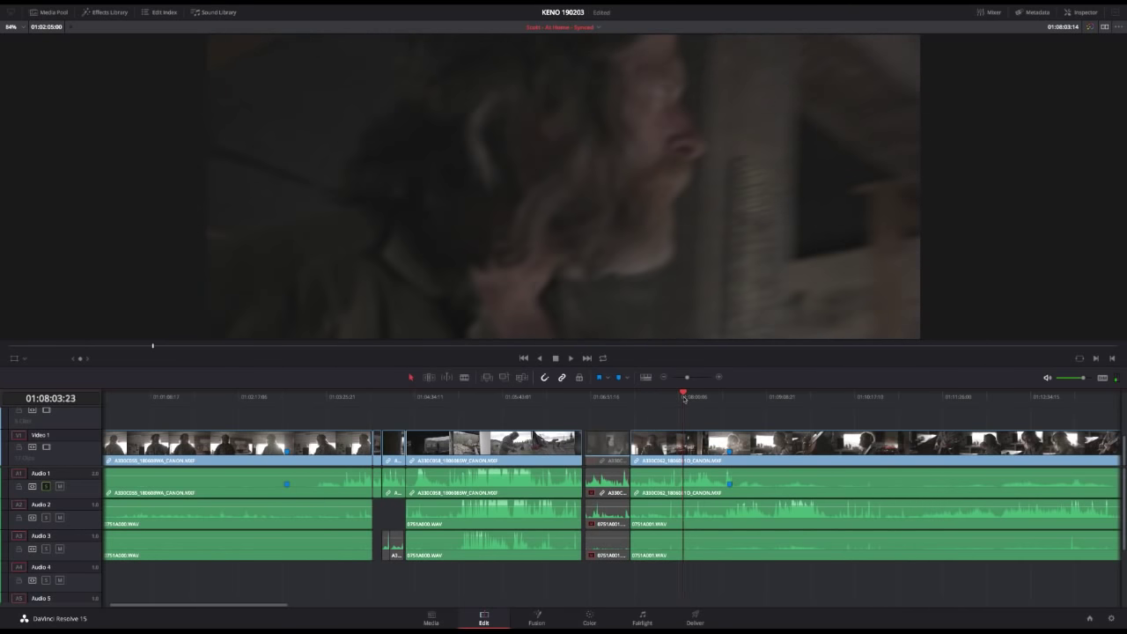
click(690, 445)
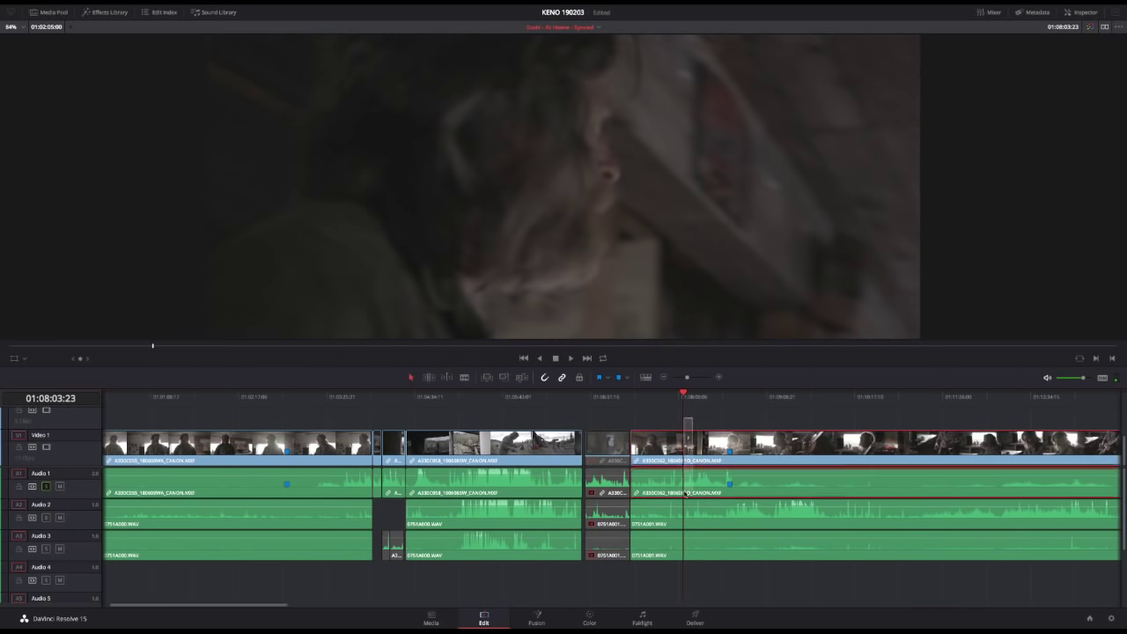
click(717, 418)
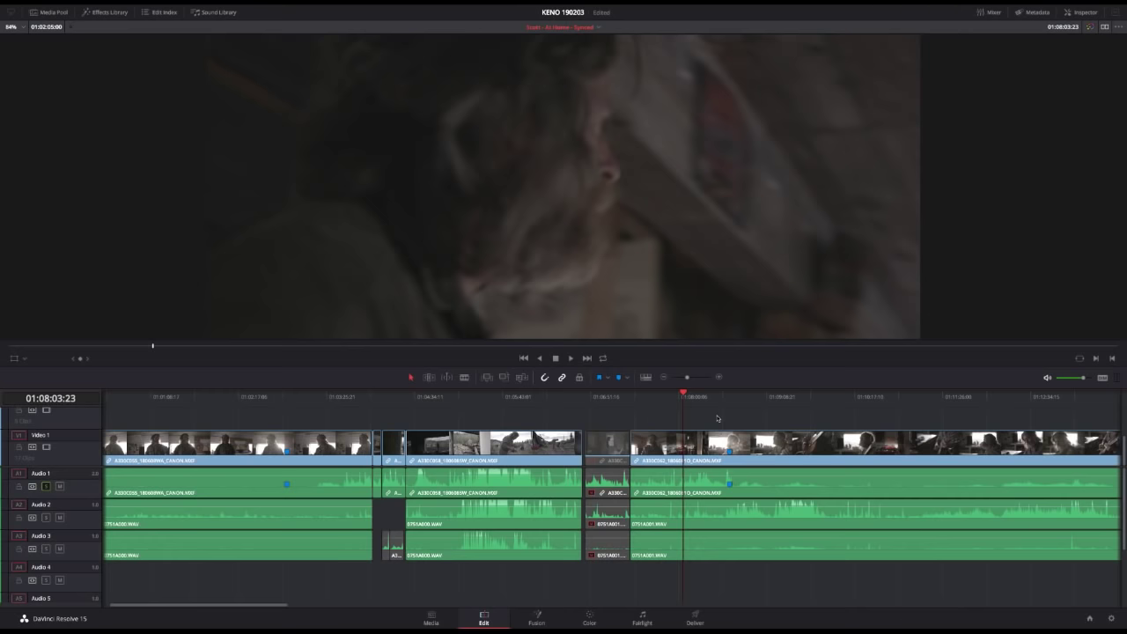
key(ctrl+b)
Step: Tighten the guitar-case shot by removing its short unwanted piece at 01:07:55:04
click(673, 396)
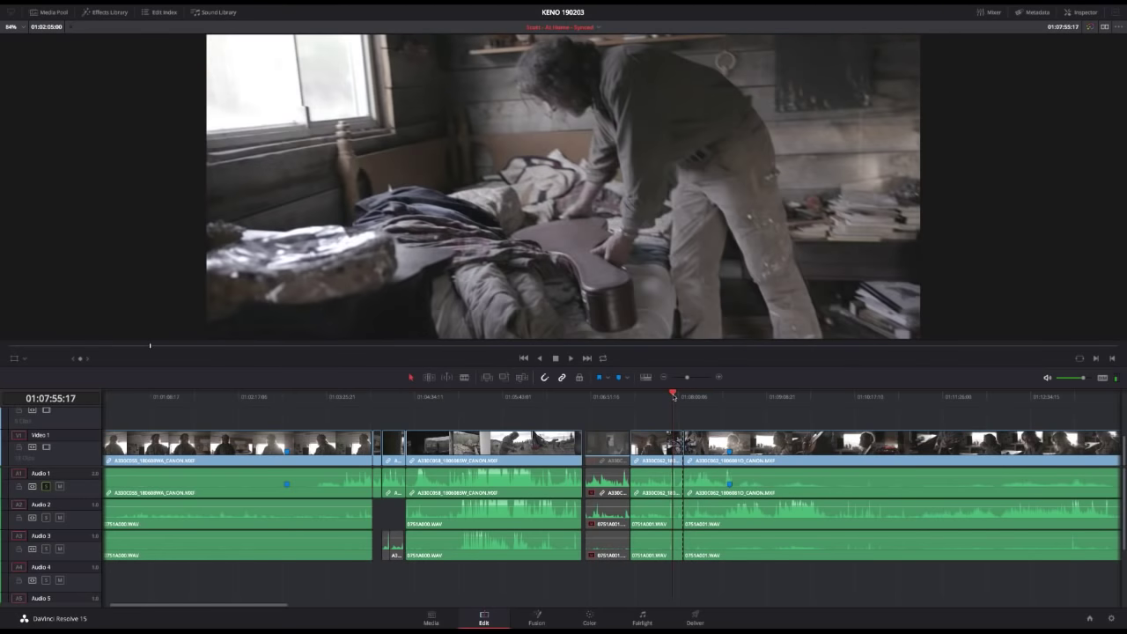
drag(674, 396, 674, 395)
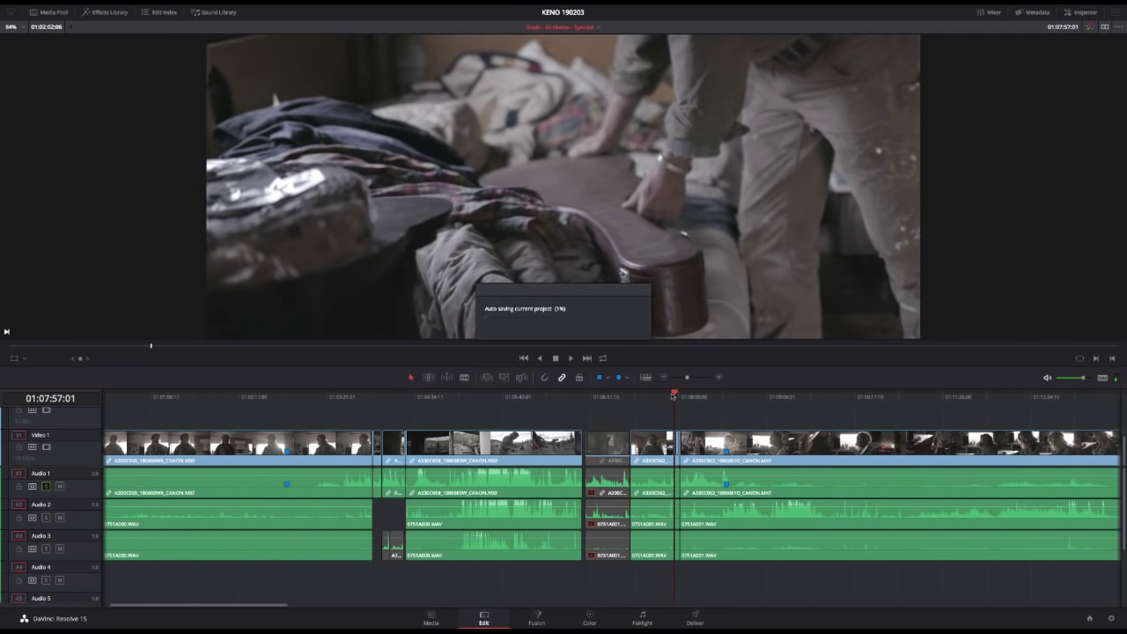
drag(674, 394, 672, 393)
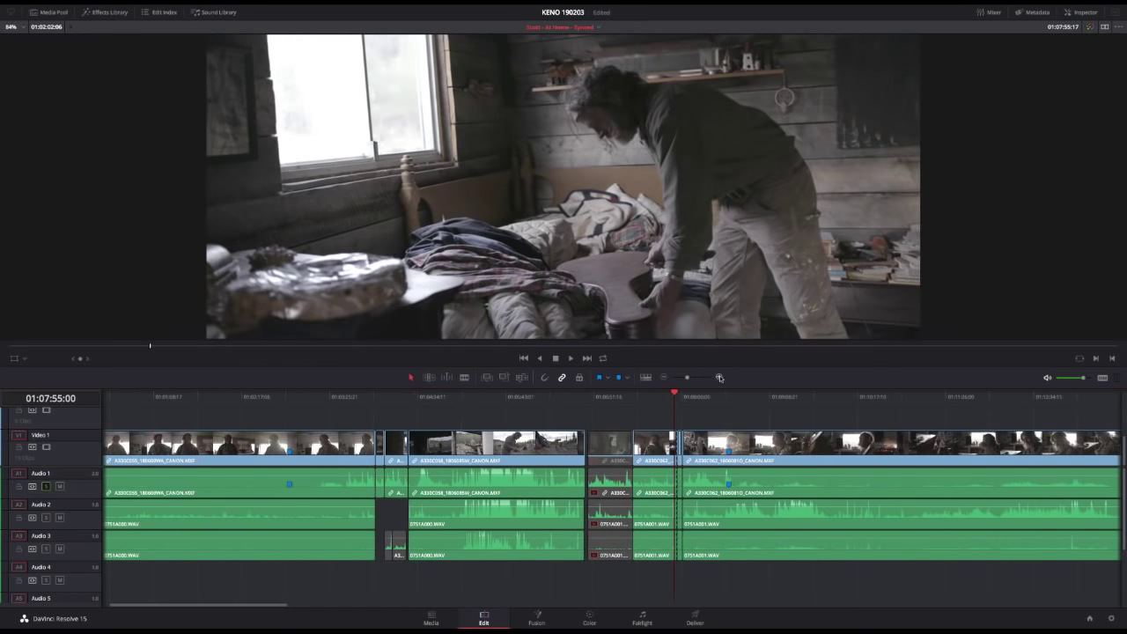
click(719, 378)
click(614, 396)
drag(614, 396, 612, 398)
key(shift+v)
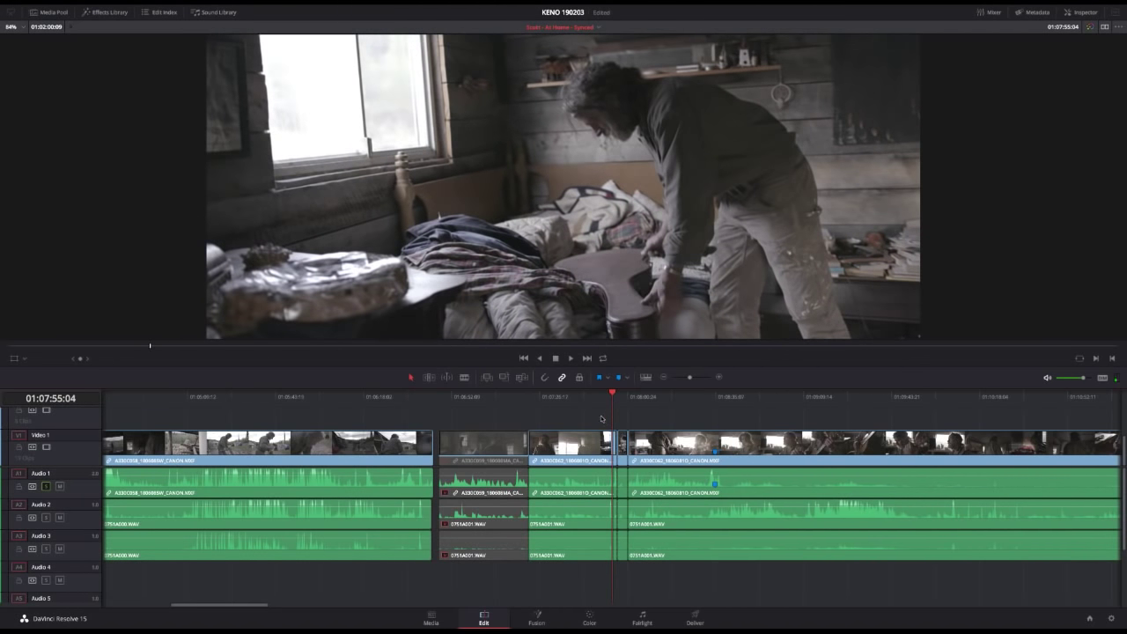
key(BackSpace)
Step: Review the recut guitar-case shot from its beginning and disable its first segment, up to about 01:07:40, together with its audio
click(609, 397)
drag(609, 397, 541, 406)
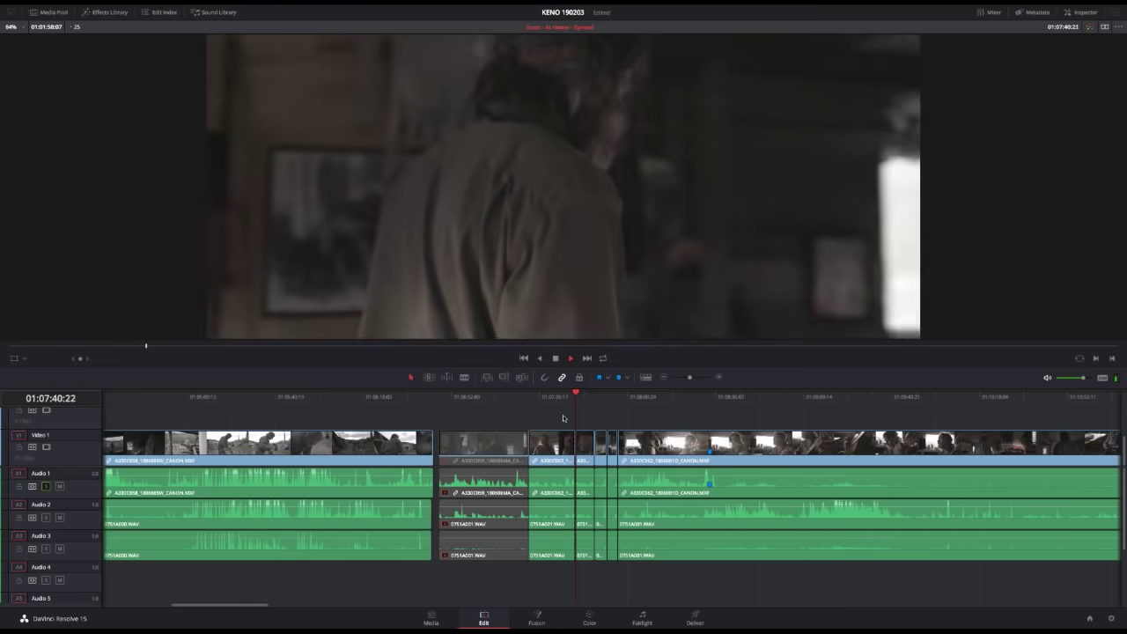
click(581, 459)
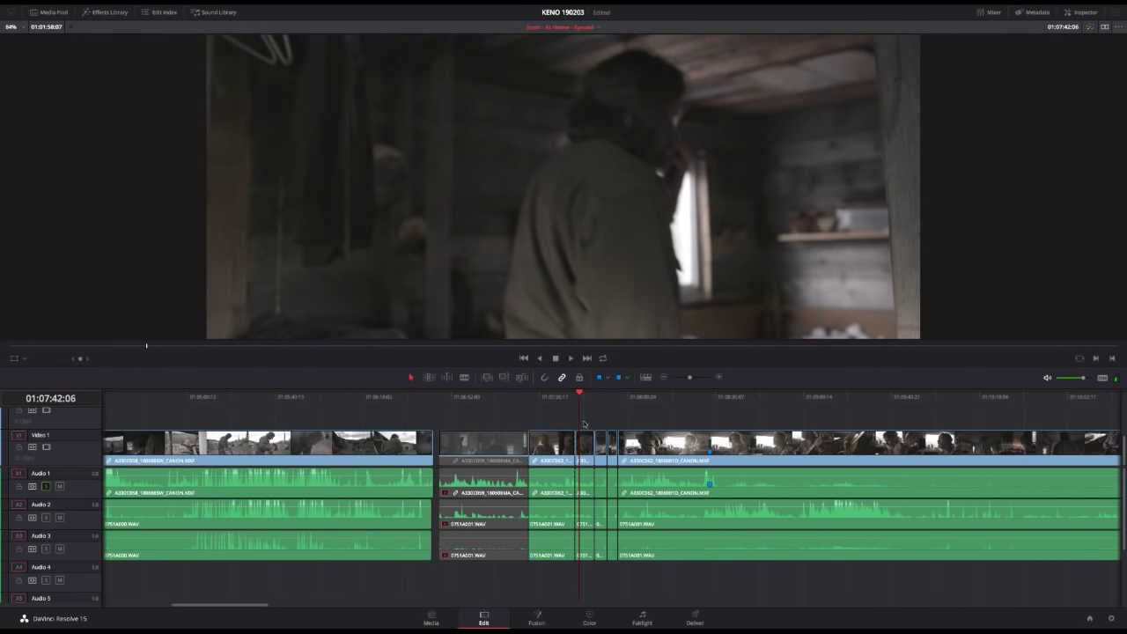
click(551, 400)
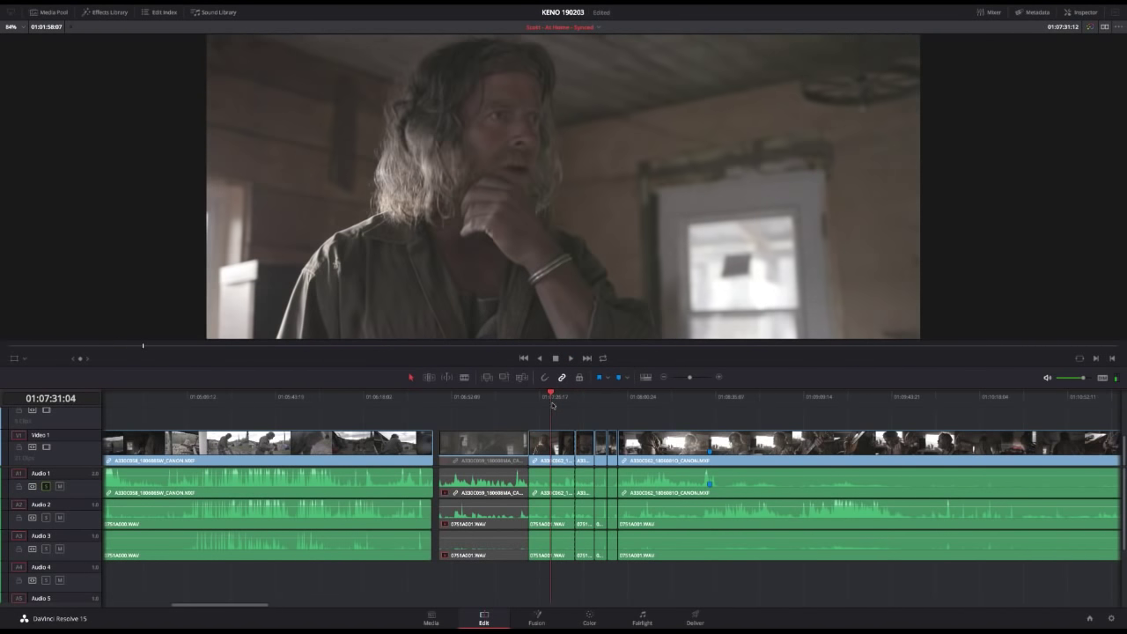
click(563, 440)
key(d)
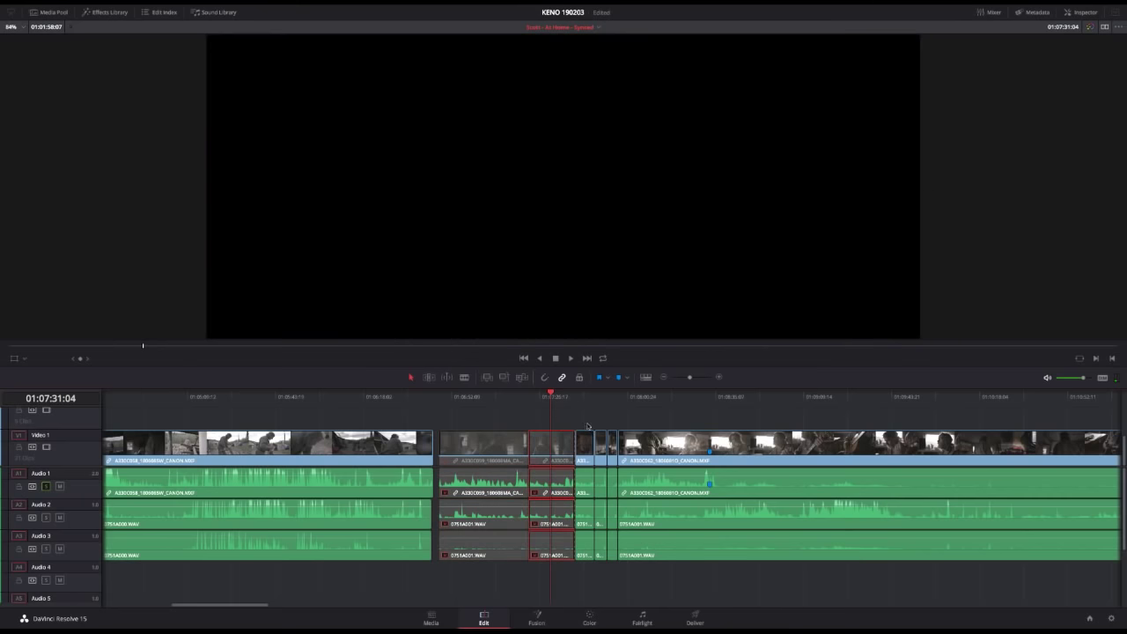
Step: Review the walk through the cabin with the guitar, replaying it from 01:07:57:14
click(617, 397)
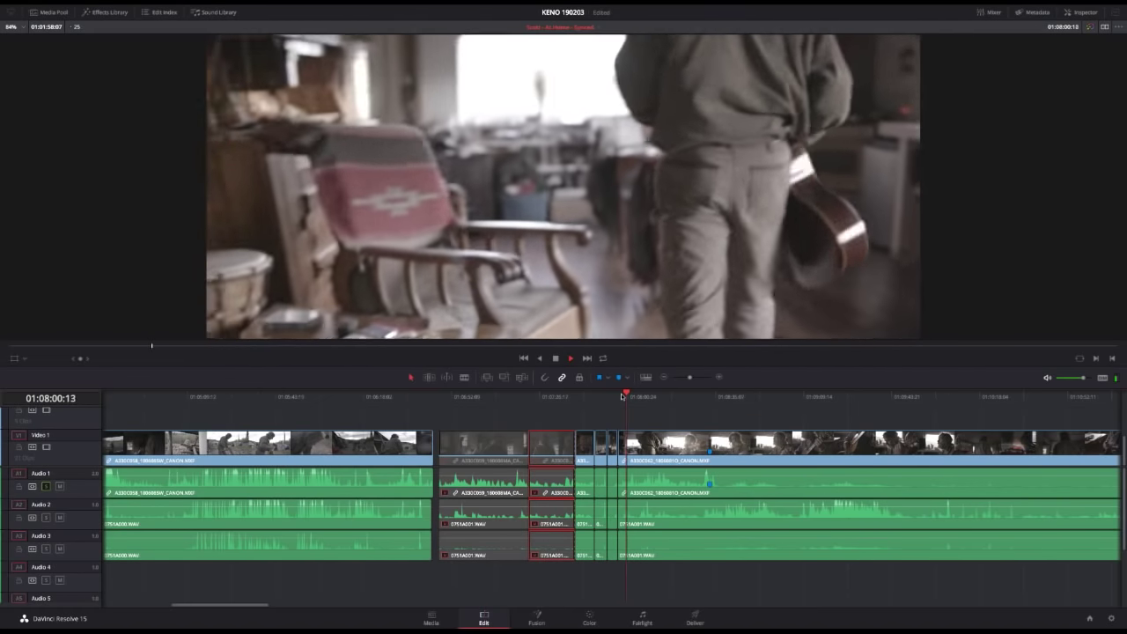
drag(630, 395, 626, 396)
key(space)
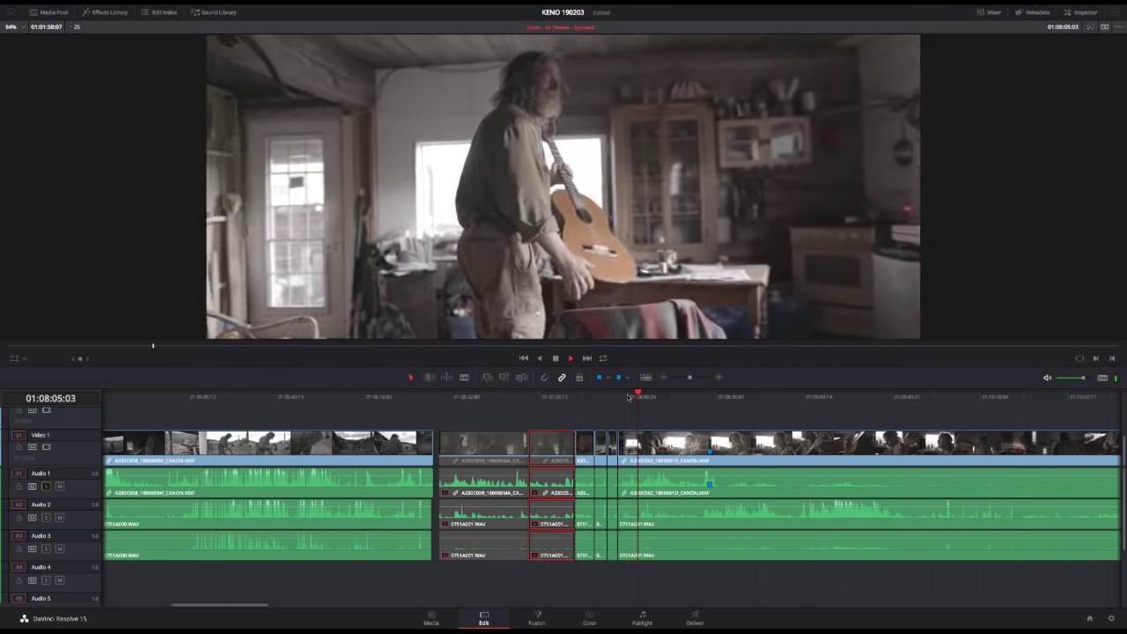
drag(627, 397, 618, 400)
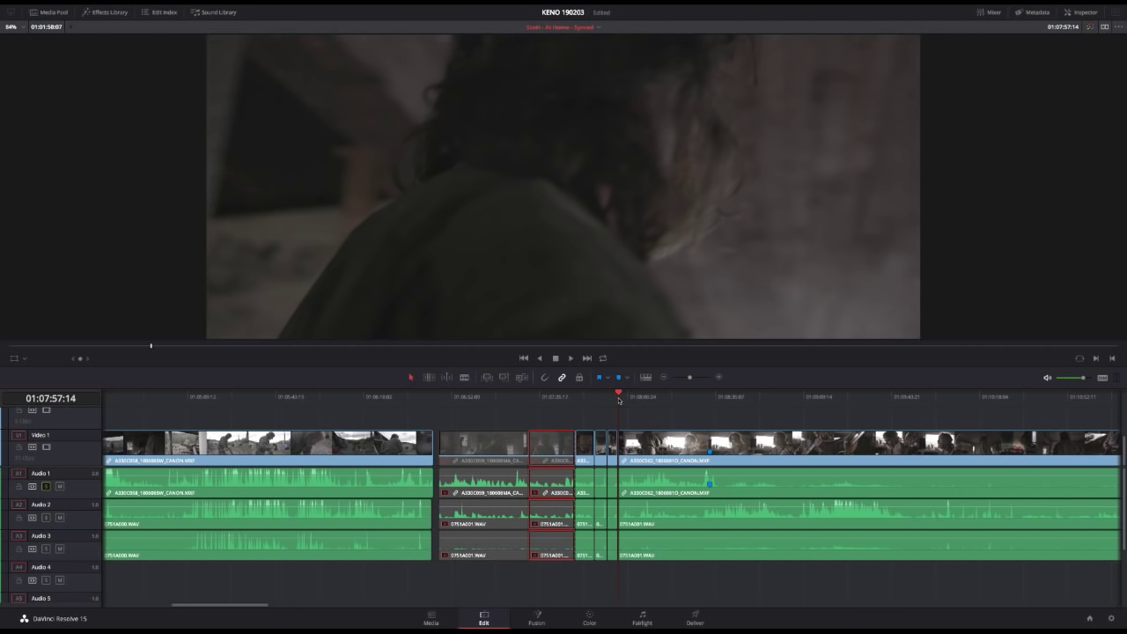
key(d)
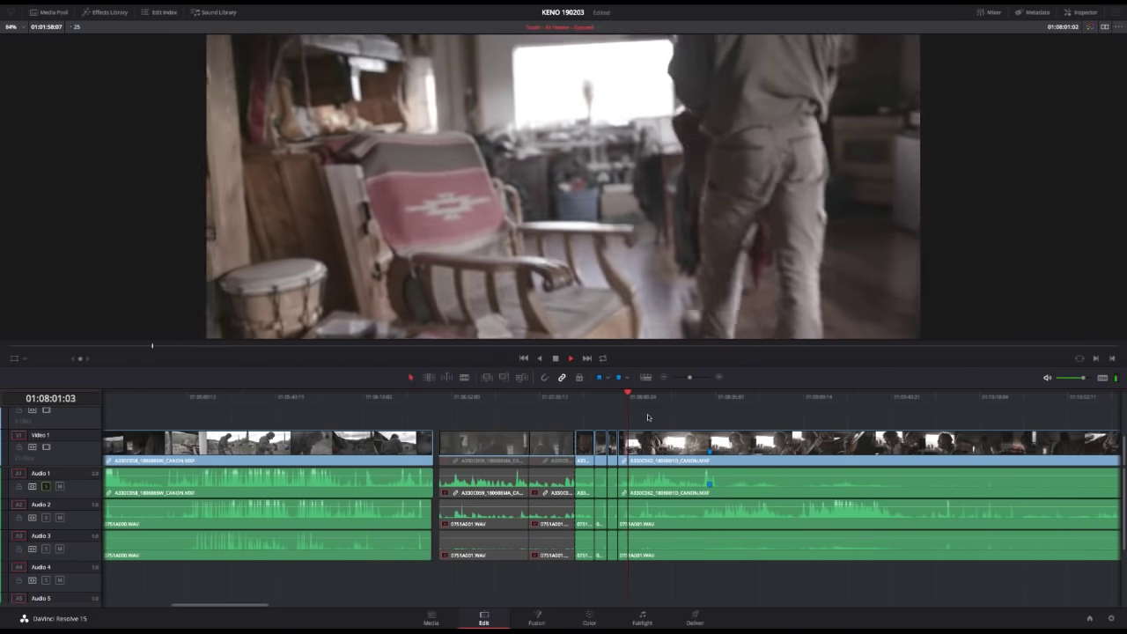
Step: Solo Audio 2 instead of Audio 1 and play the guitar shot from 01:07:57:01 to 01:08:16:16
click(617, 402)
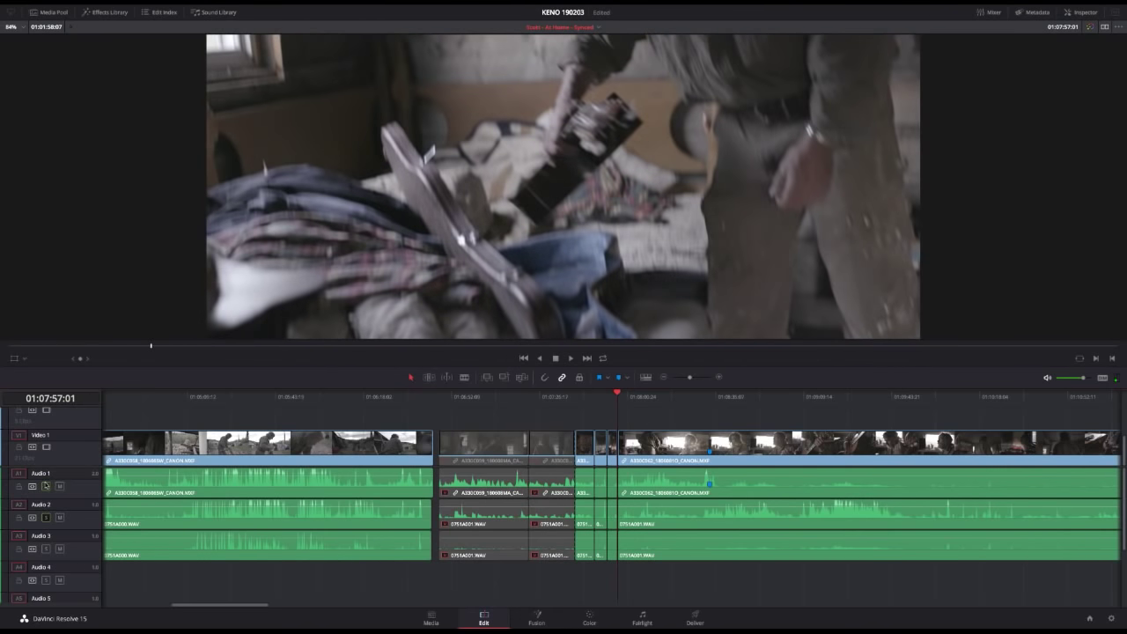
key(space)
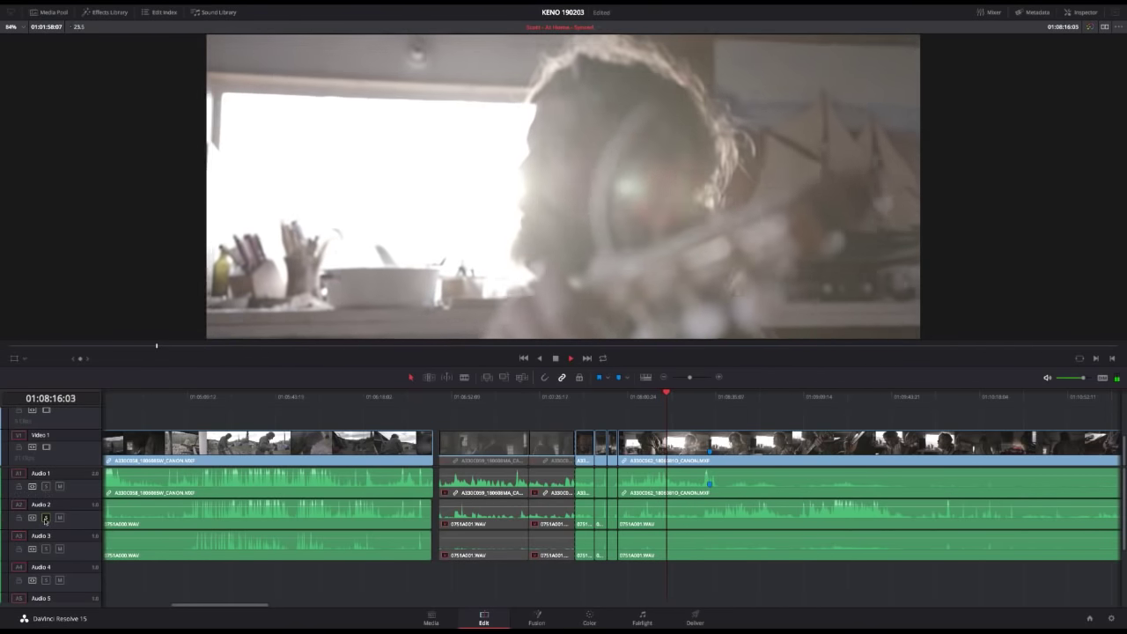
key(space)
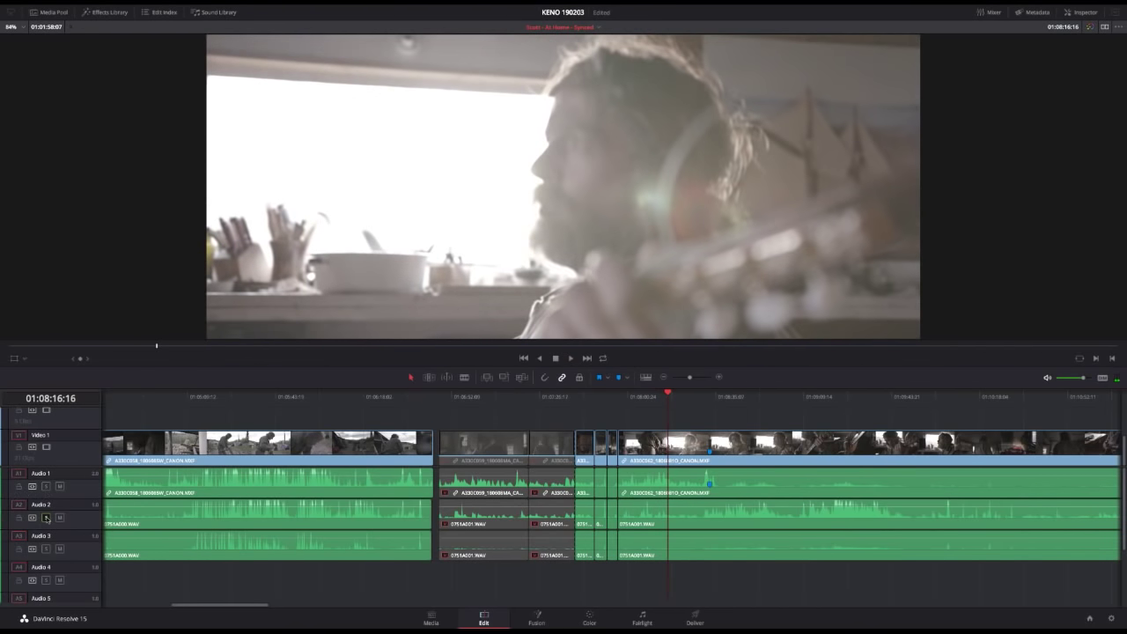
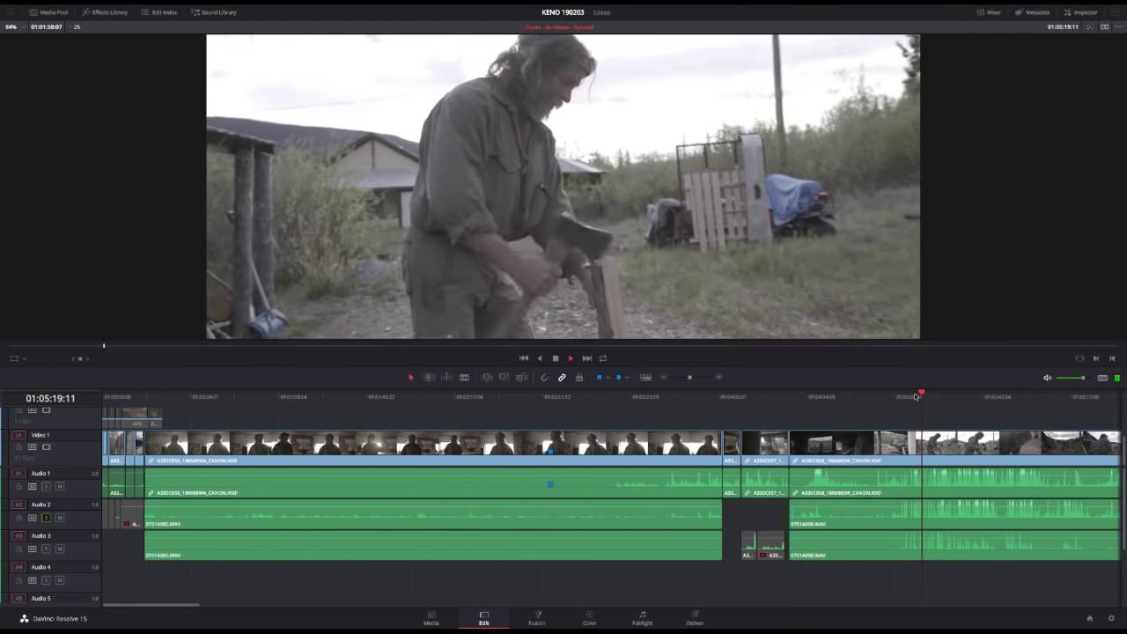
Step: Check the chopping shot up to 01:05:56:04, play the kitchen shot from 01:00:25:13 to 01:00:34:14, and look at it at 01:02:14:15
drag(792, 396, 770, 410)
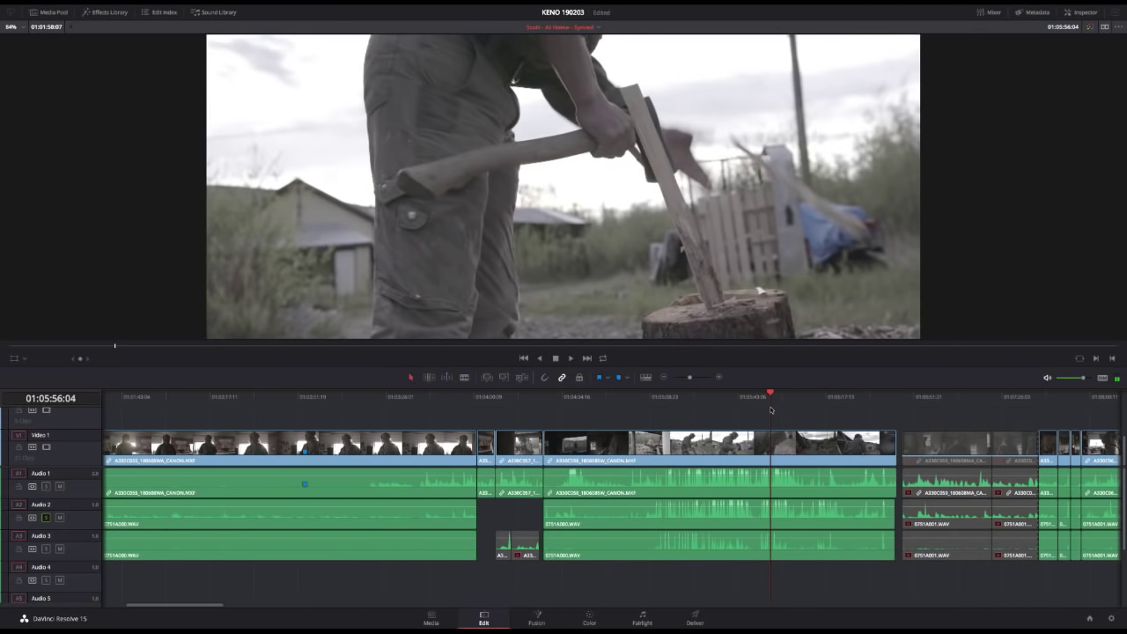
scroll(799, 402, left, 5)
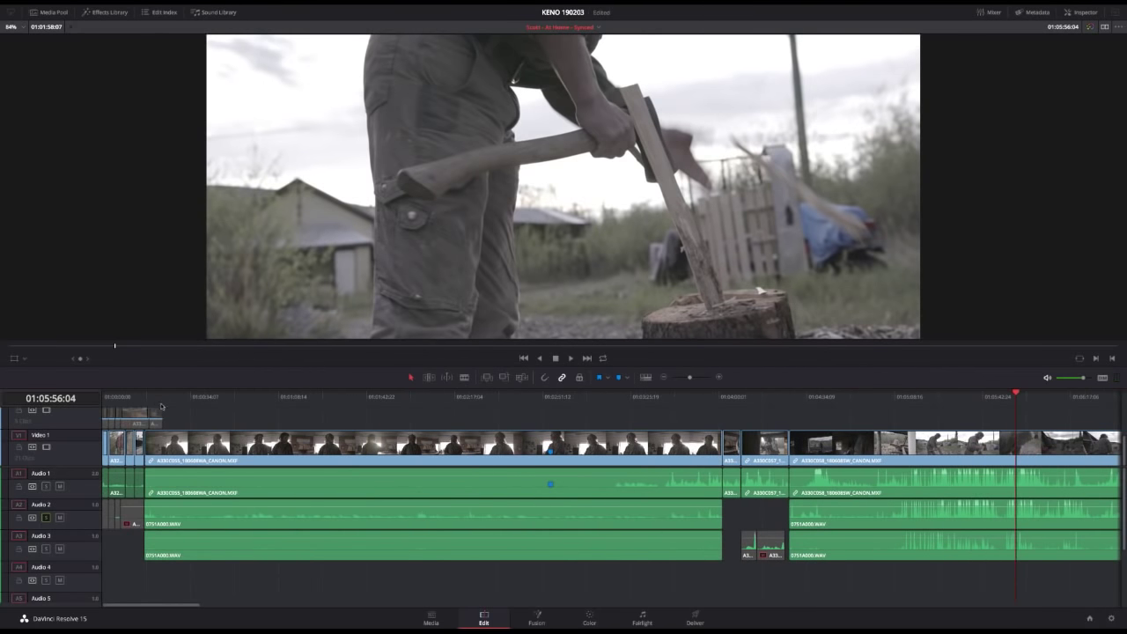
drag(182, 403, 188, 401)
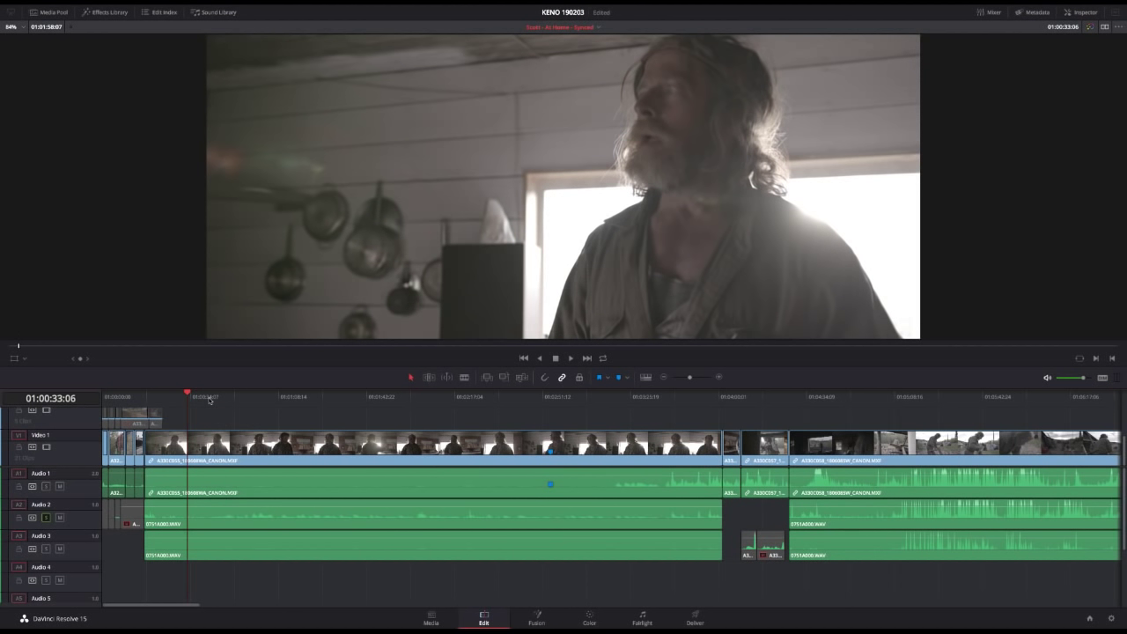
click(167, 402)
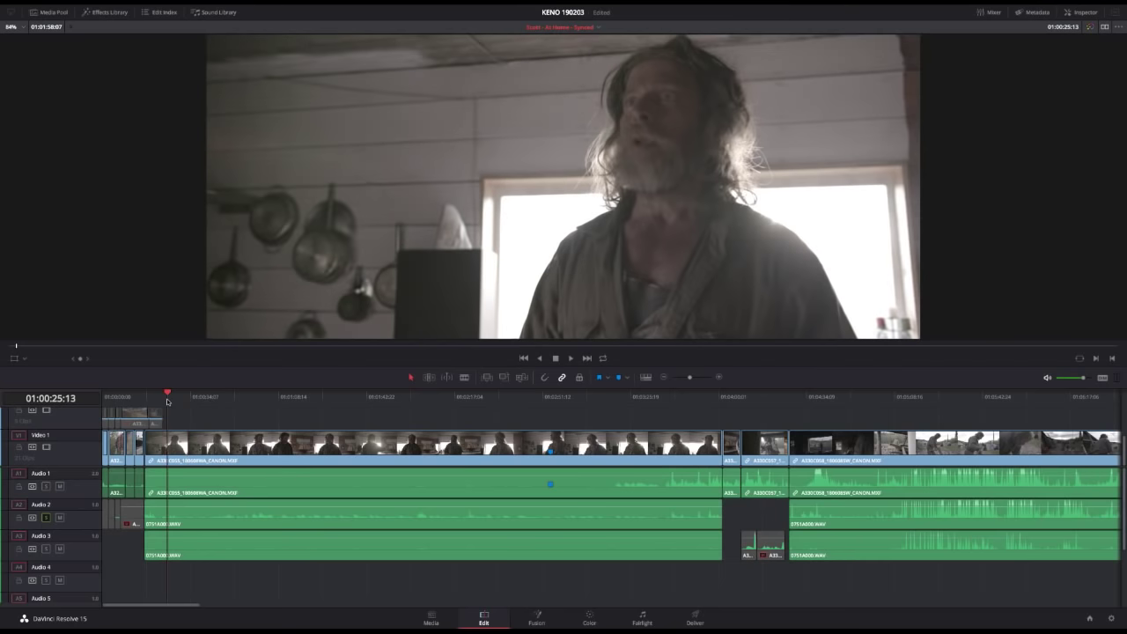
key(space)
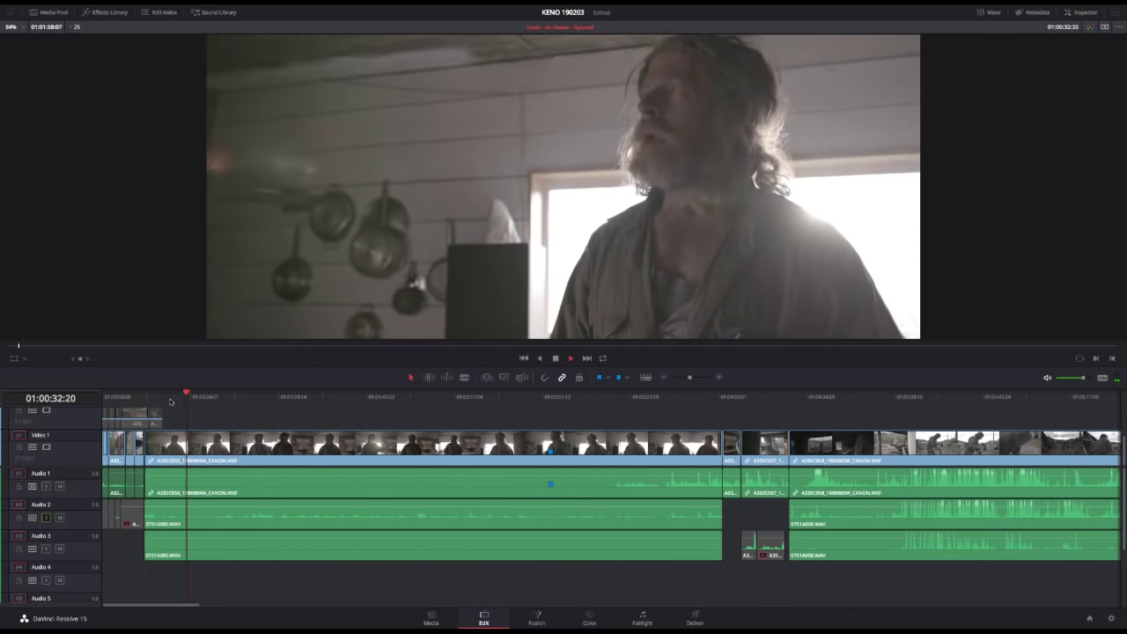
key(space)
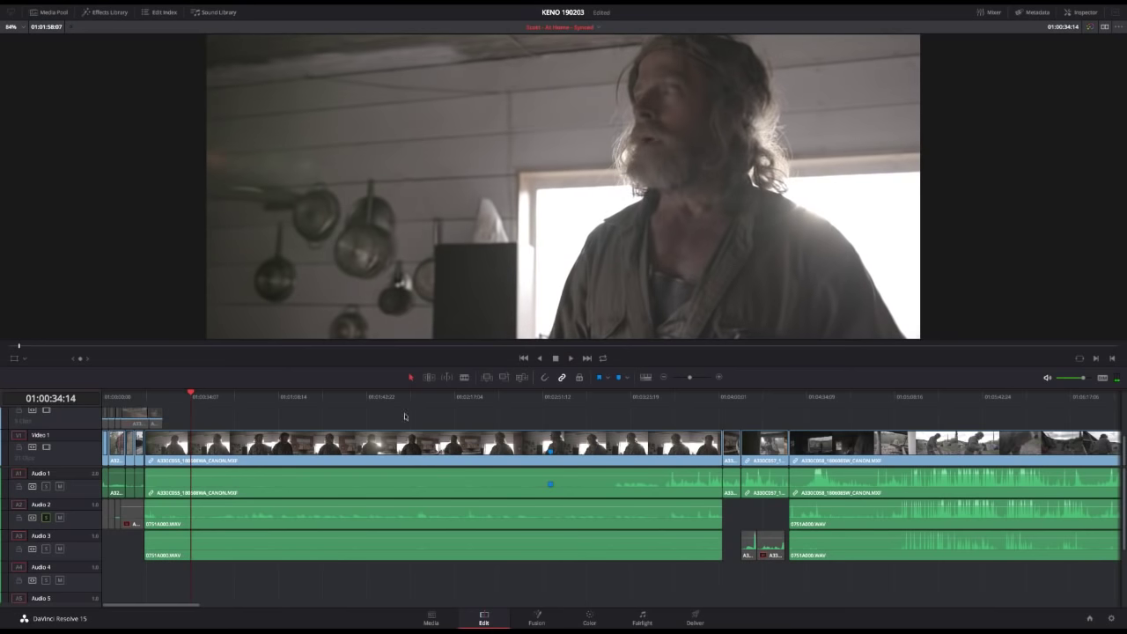
click(447, 388)
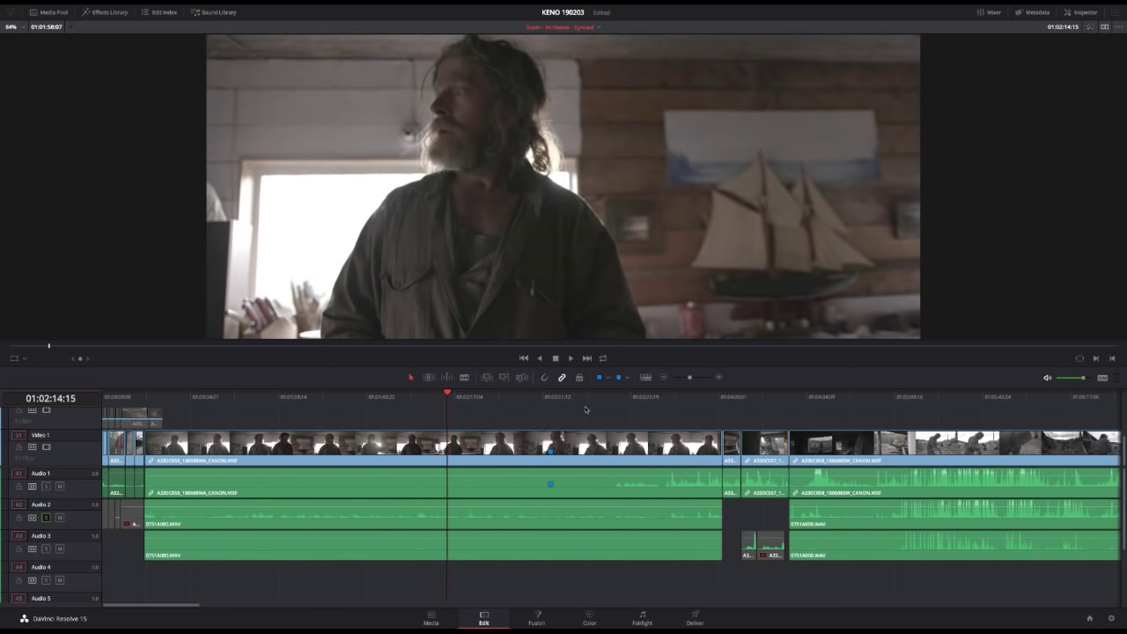
Step: Enable the disabled opening clips on the track above Video 1 and on Audio 2, and skim the start of the timeline
click(134, 414)
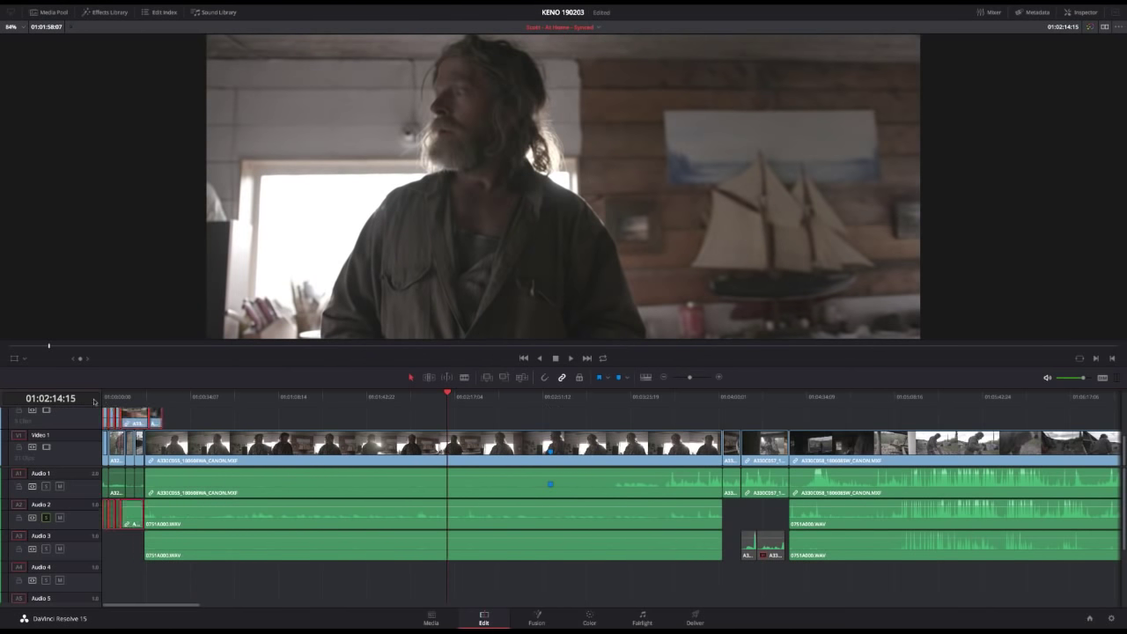
click(103, 396)
drag(103, 398, 107, 399)
Step: Look at the chopping shot at 01:05:39:13 and the kitchen shot at 01:00:29:12, and play the desk shot from 01:00:09:02 to 01:00:11:09
drag(919, 403, 974, 403)
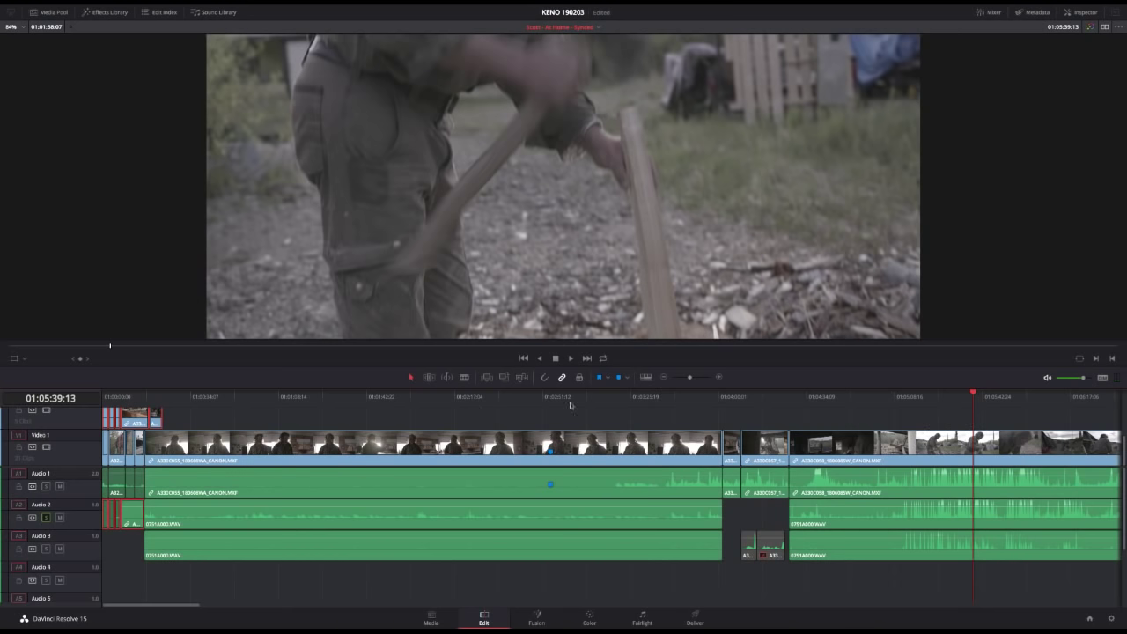
drag(166, 401, 182, 398)
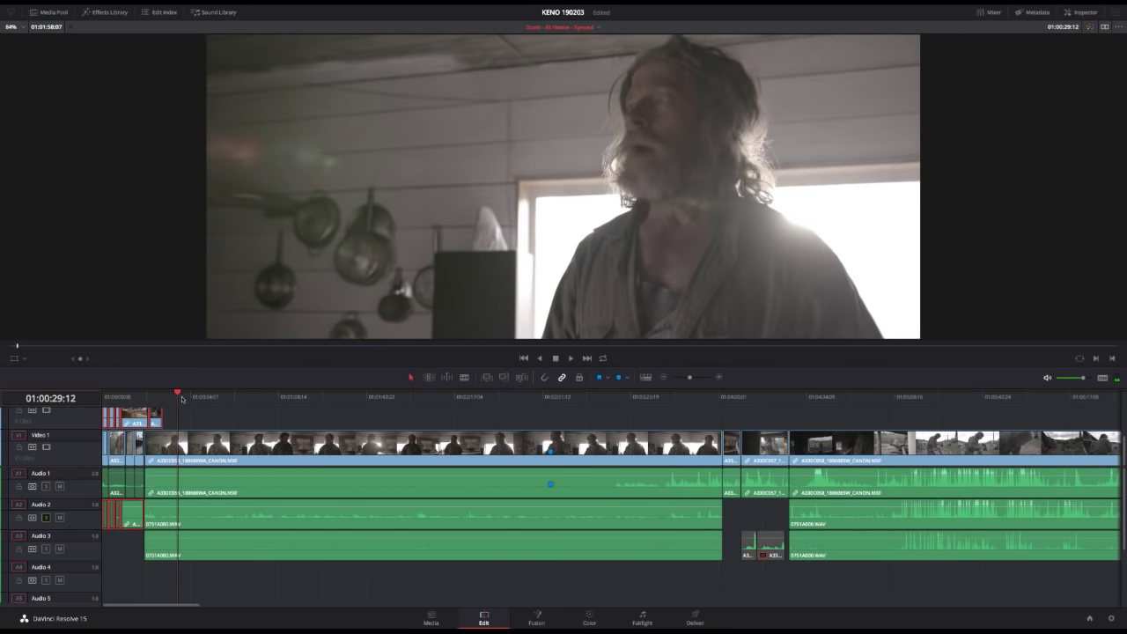
key(Home)
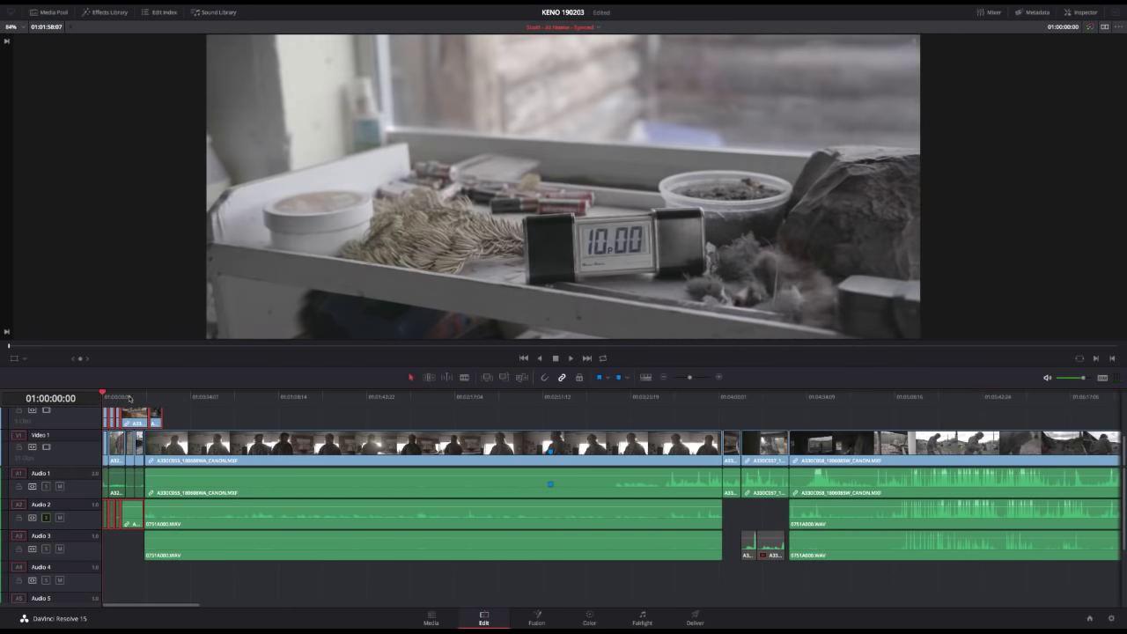
click(125, 402)
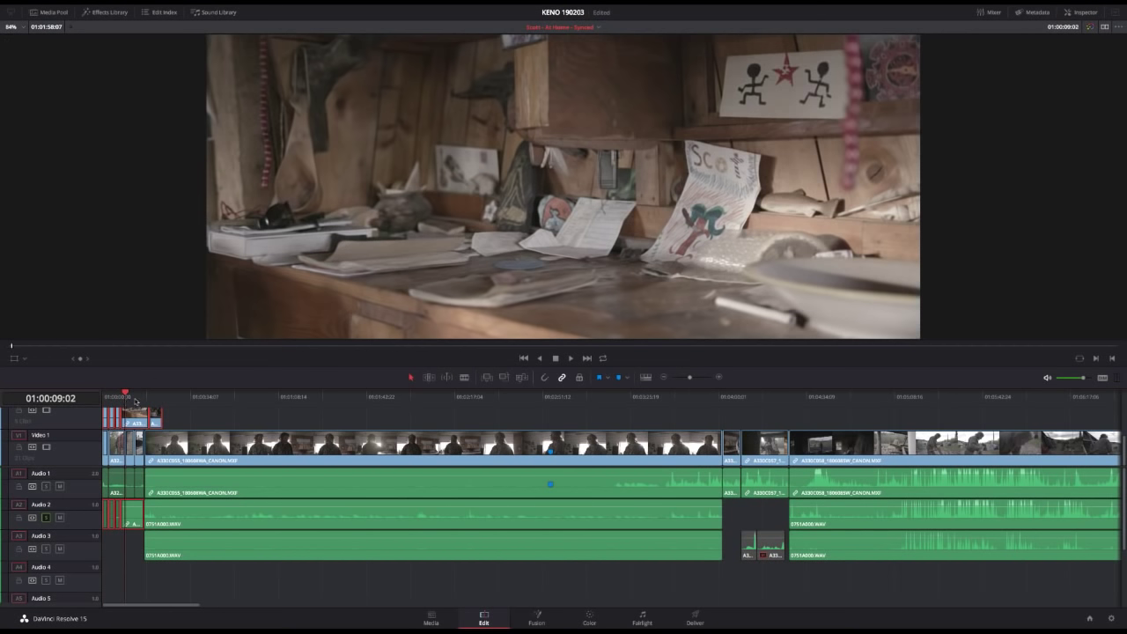
key(space)
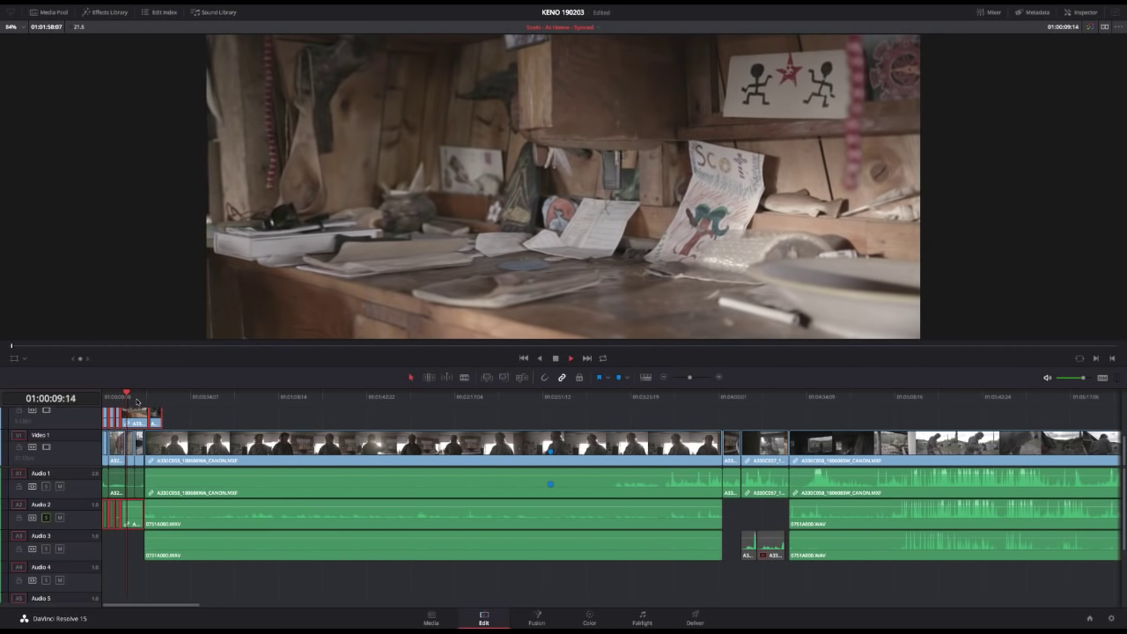
key(space)
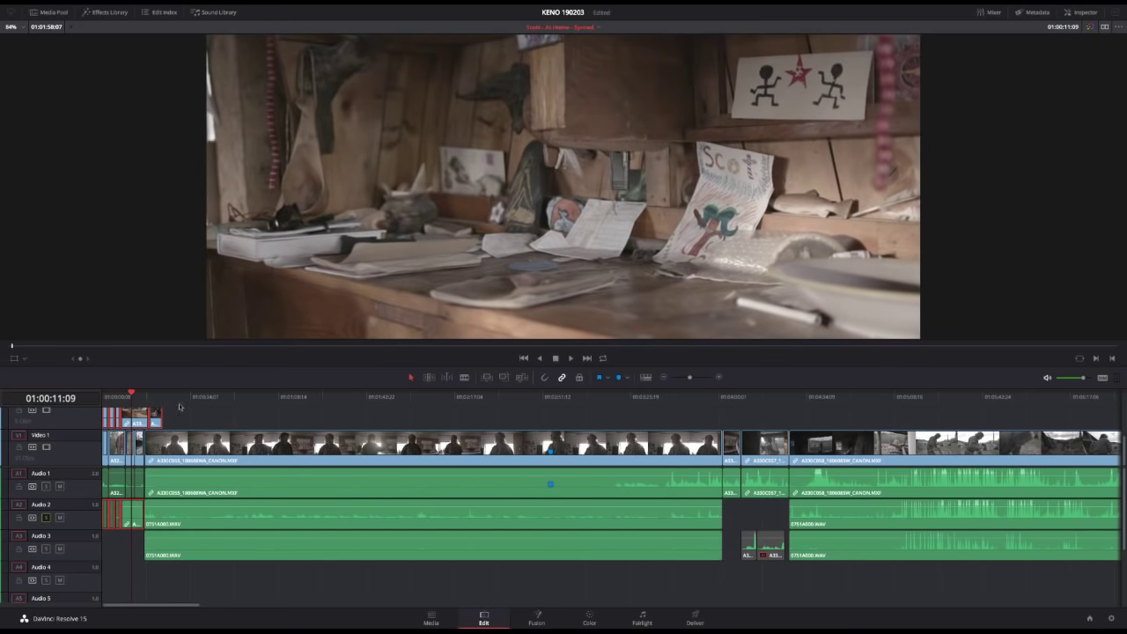
Step: Play the walk through the cabin with the guitar from 01:07:40:23 to 01:08:09:19
scroll(734, 405, right, 10)
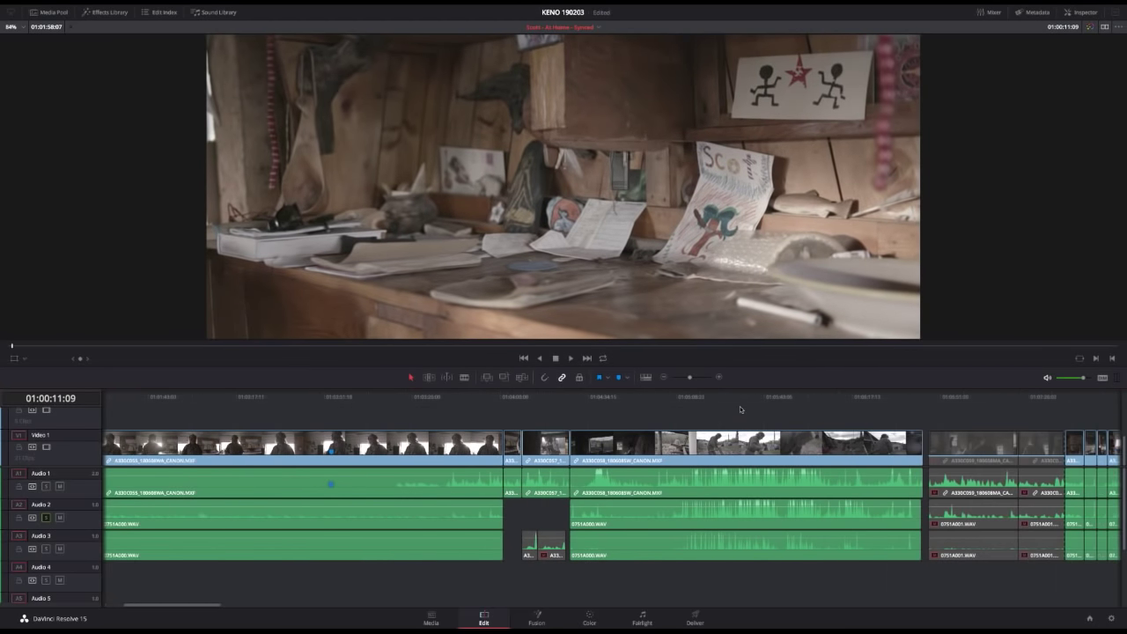
scroll(744, 409, right, 1)
click(718, 400)
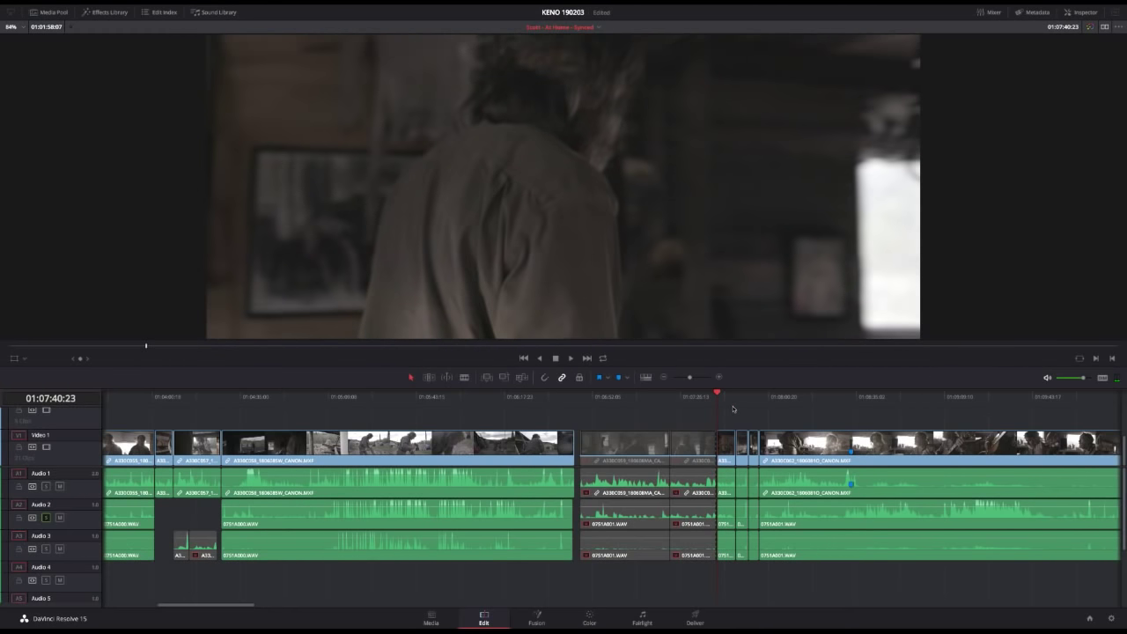
key(space)
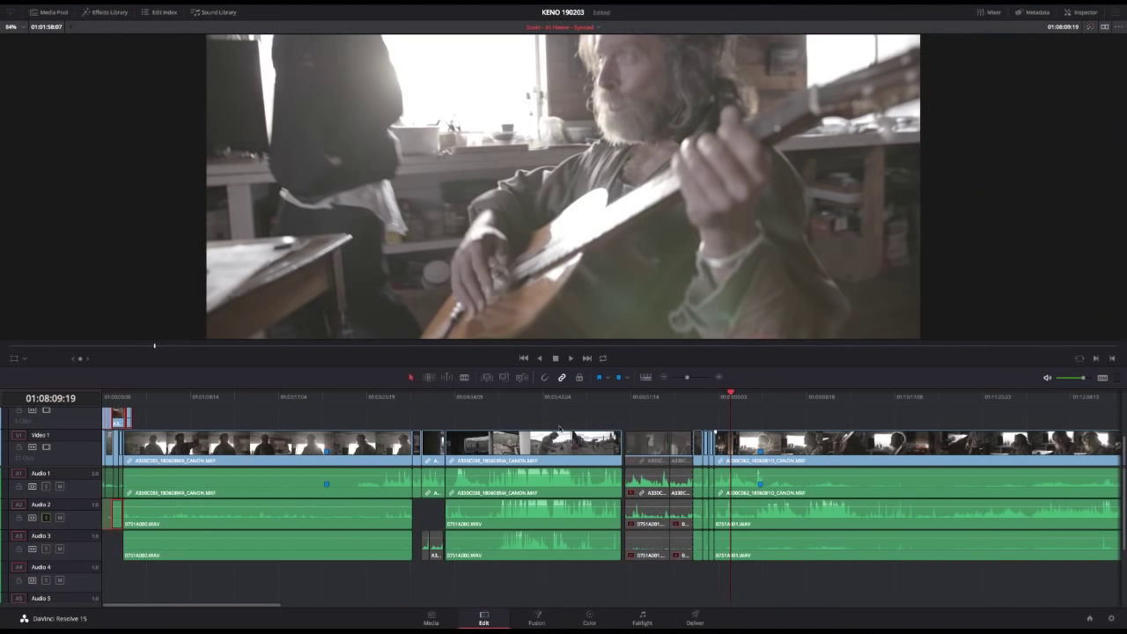
Step: Move the chopping shot and the short clip before it to the start of the timeline, shifting all other clips later to make room
click(528, 445)
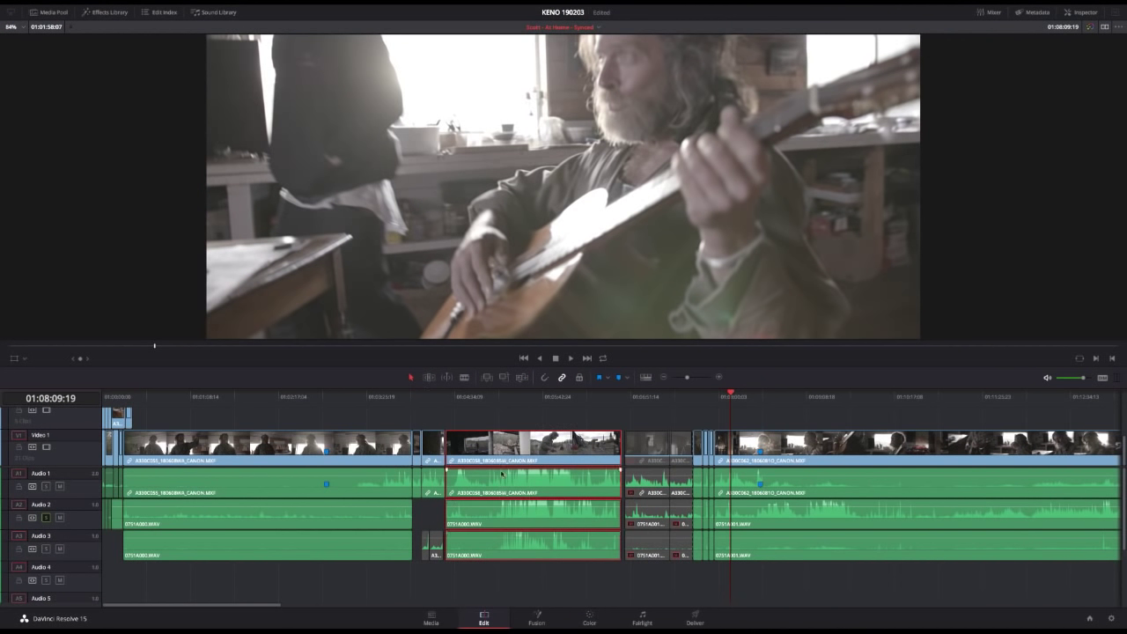
ctrl+click(433, 541)
click(429, 456)
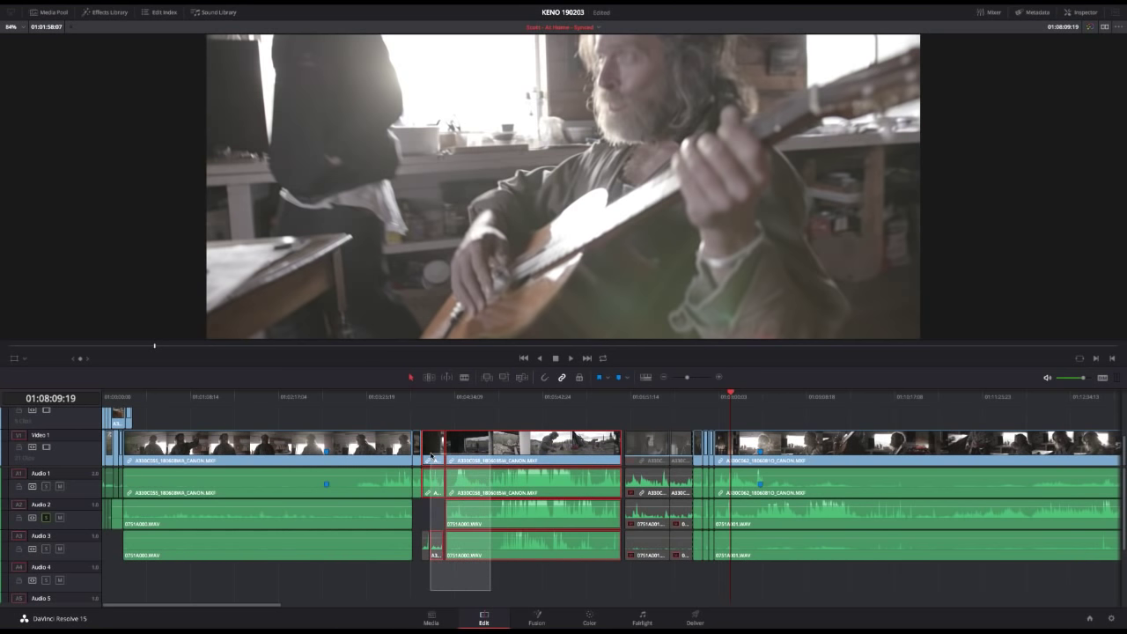
key(BackSpace)
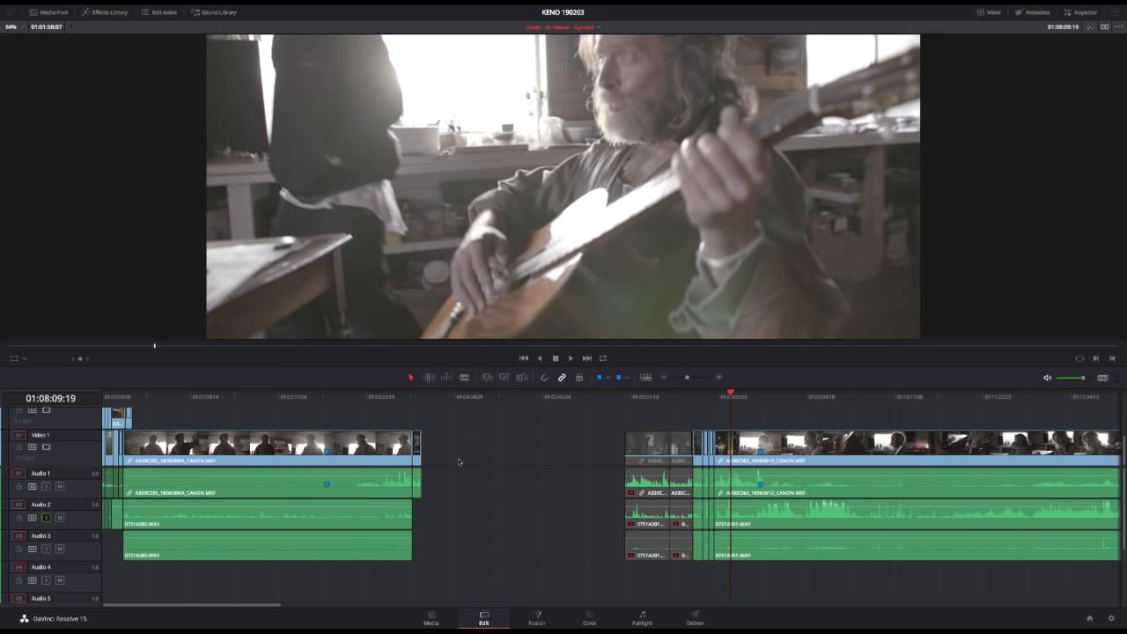
key(Home)
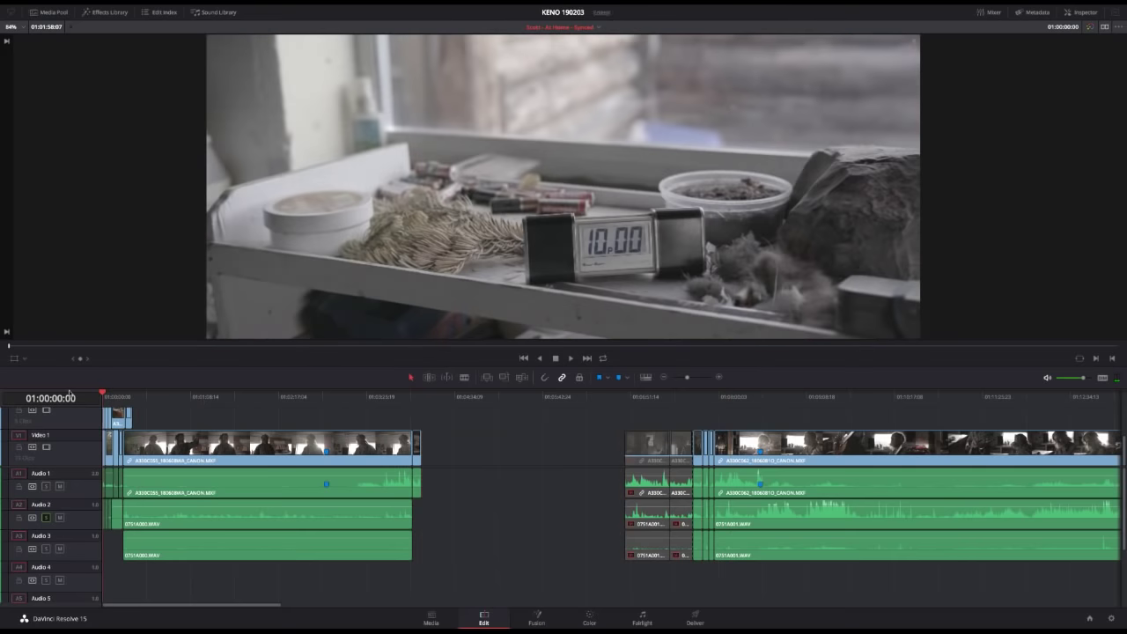
key(ctrl+a)
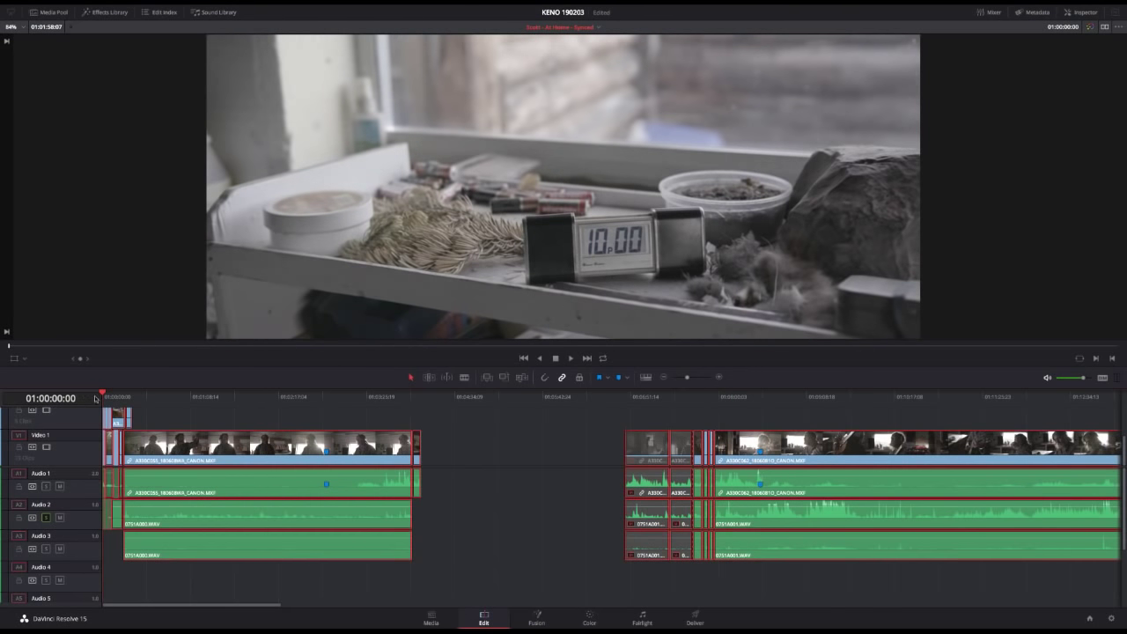
drag(222, 446, 496, 448)
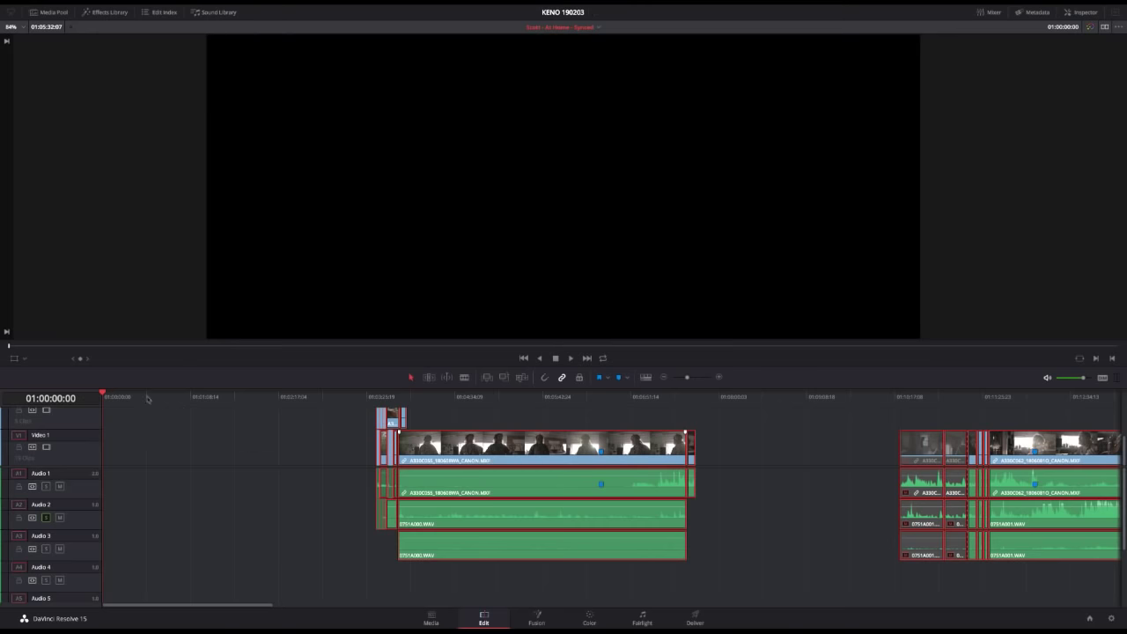
key(ctrl+v)
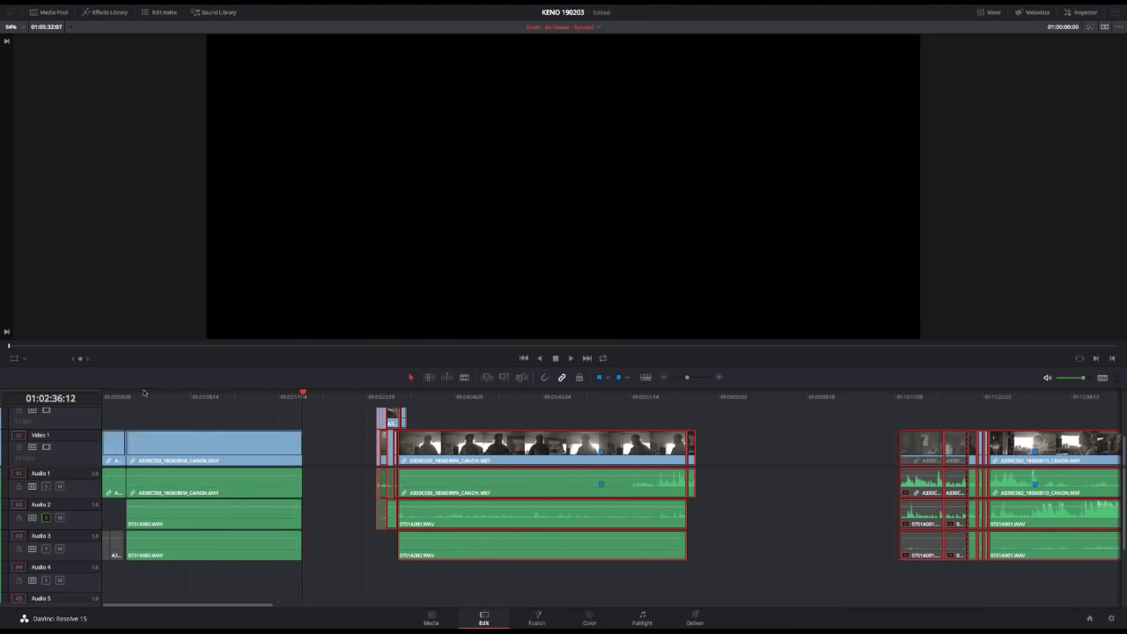
Step: Move the opening clips above Video 1 and on Audio 2 onto Video 1 and Audio 1 in the empty stretch, 04:33:08 later
click(376, 398)
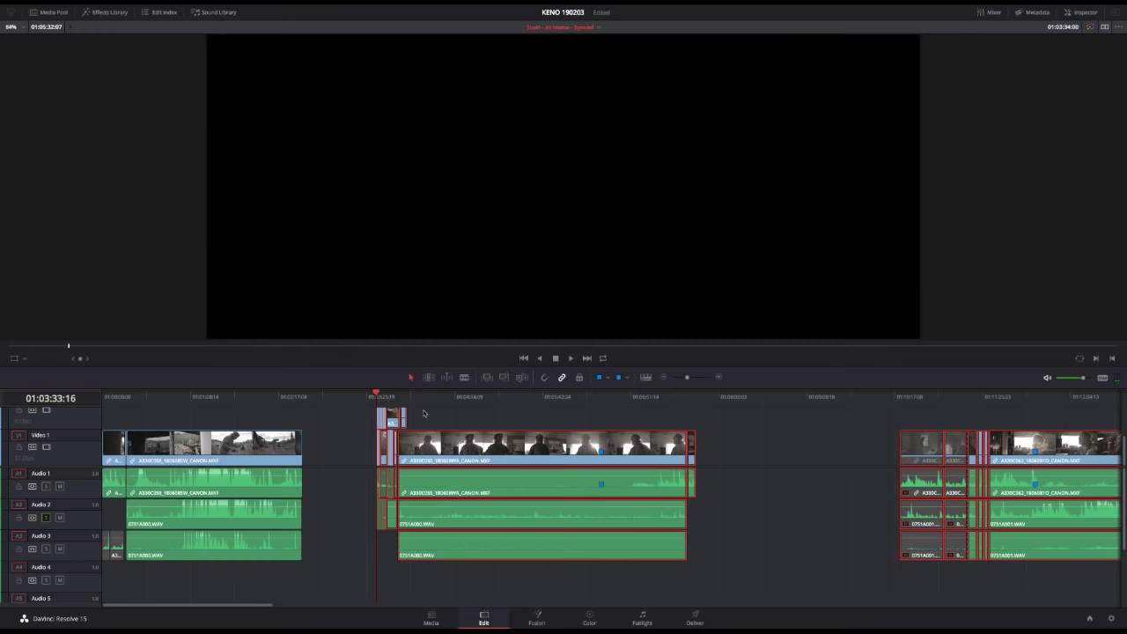
key(ctrl+shift+a)
click(383, 398)
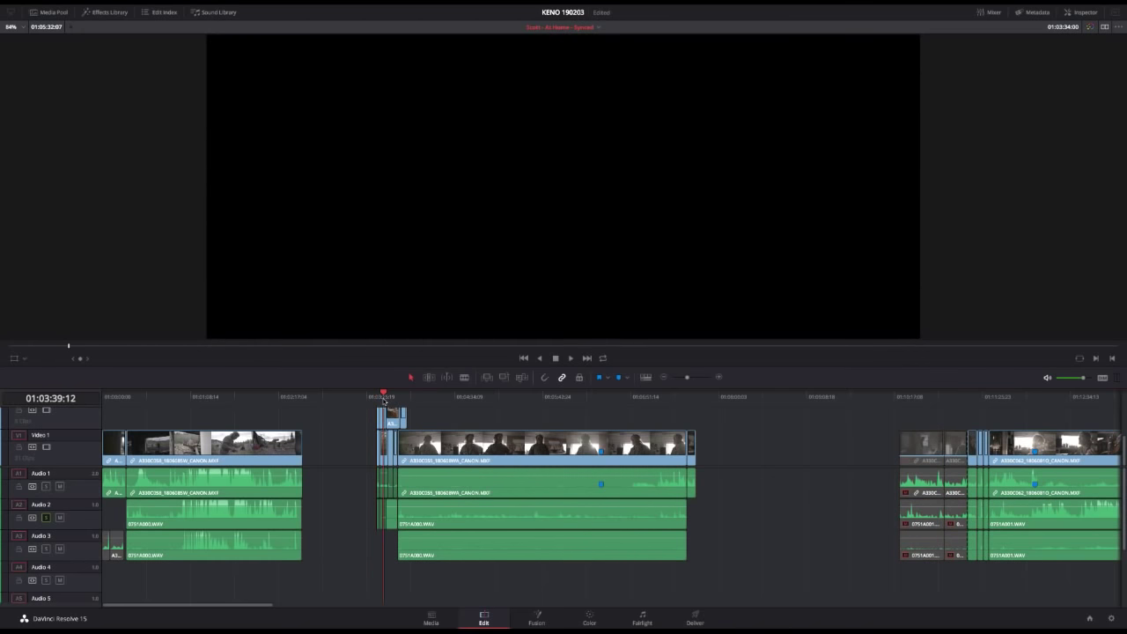
drag(423, 414, 742, 443)
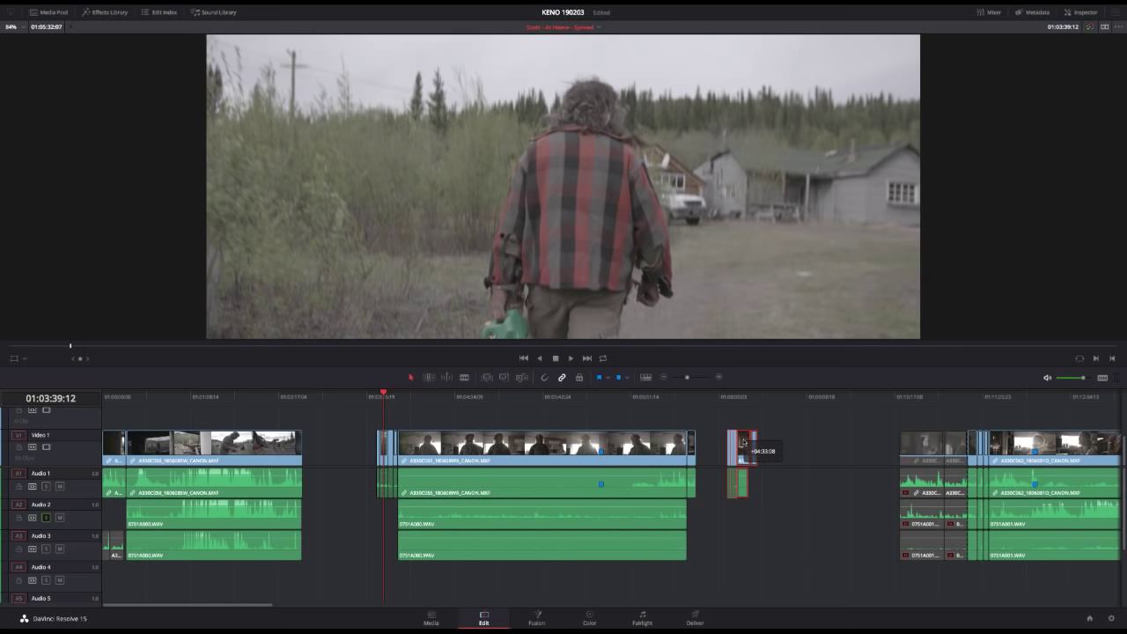
drag(742, 443, 742, 443)
Step: Move the short clips before the kitchen shot 05:37:12 later, and put the other opening group, disabled, on Audio 4 under the kitchen shot
drag(334, 432, 88, 556)
mouse_move(198, 397)
mouse_down()
mouse_move(170, 397)
mouse_move(181, 396)
mouse_up()
drag(405, 401, 360, 461)
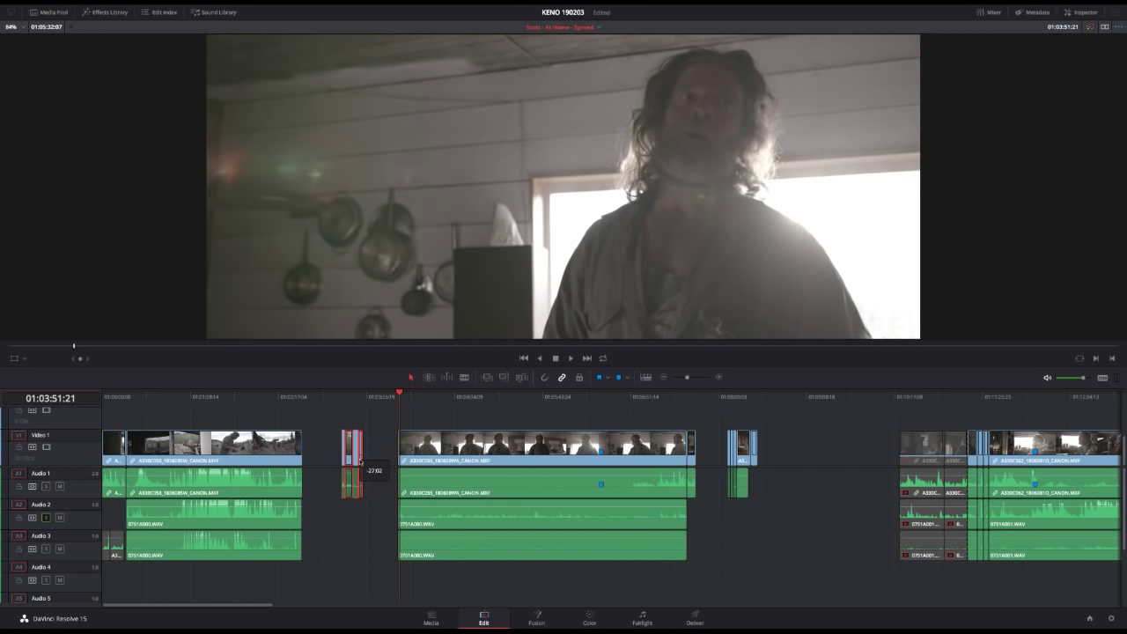
drag(360, 461, 828, 451)
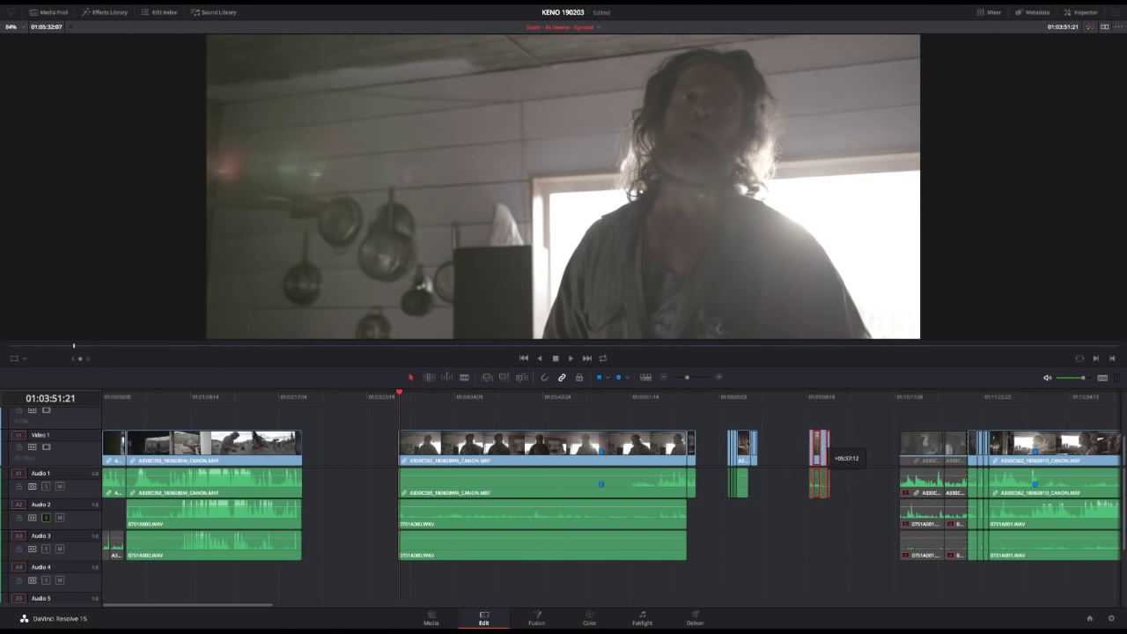
drag(736, 482, 487, 570)
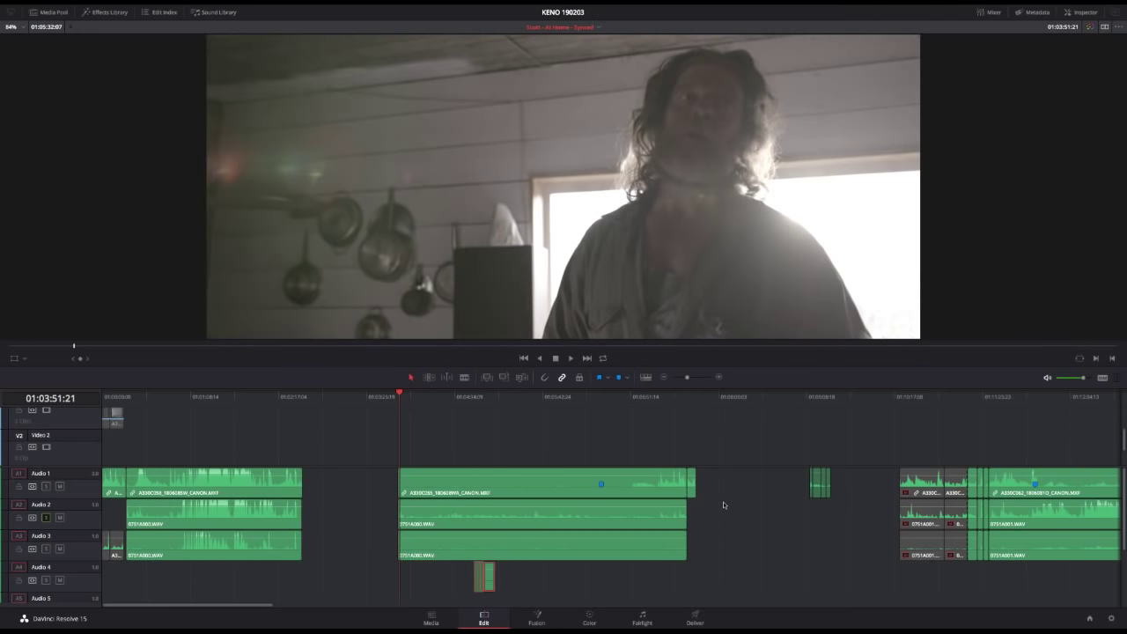
scroll(627, 449, down, 2)
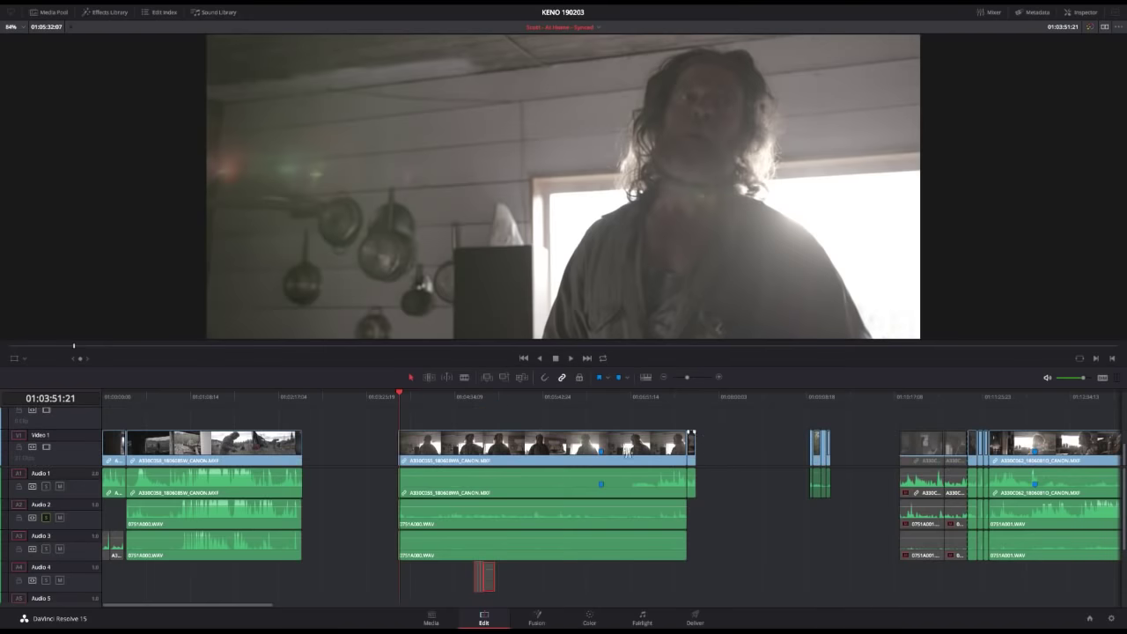
click(346, 449)
key(Delete)
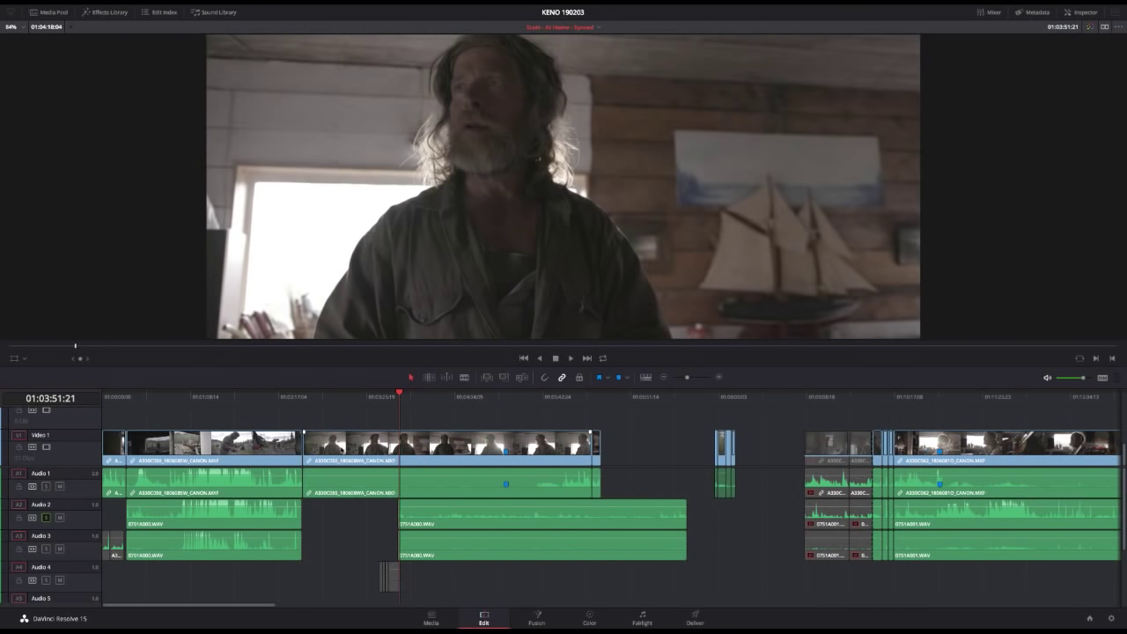
key(ctrl+z)
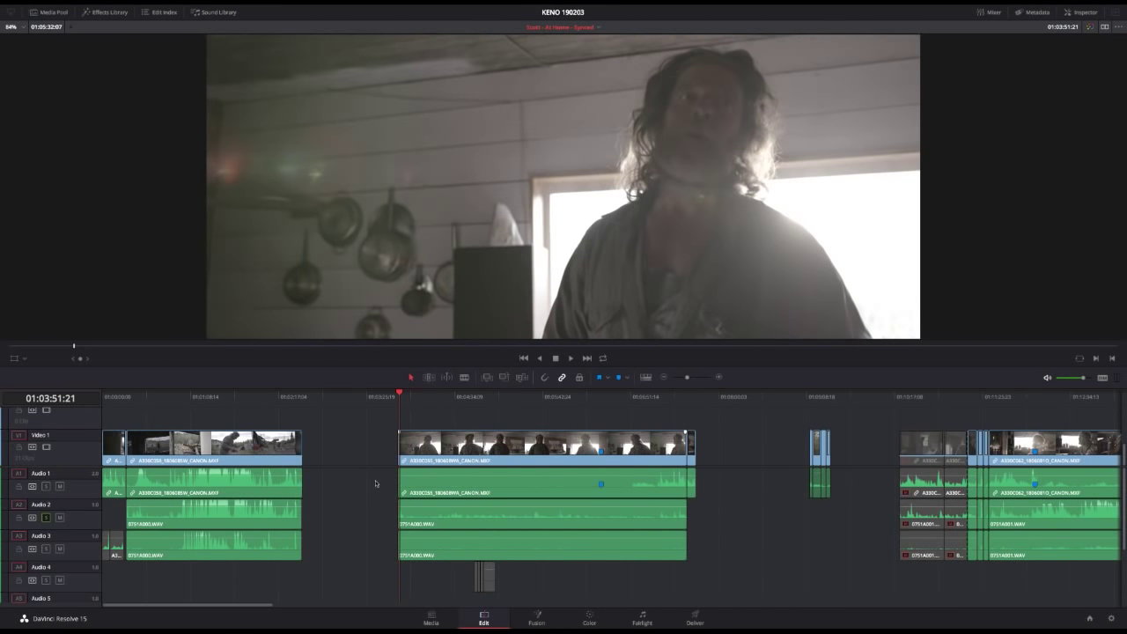
Step: Shift the kitchen shot and all following clips on every track earlier, up close to the end of the chopping shot
key(y)
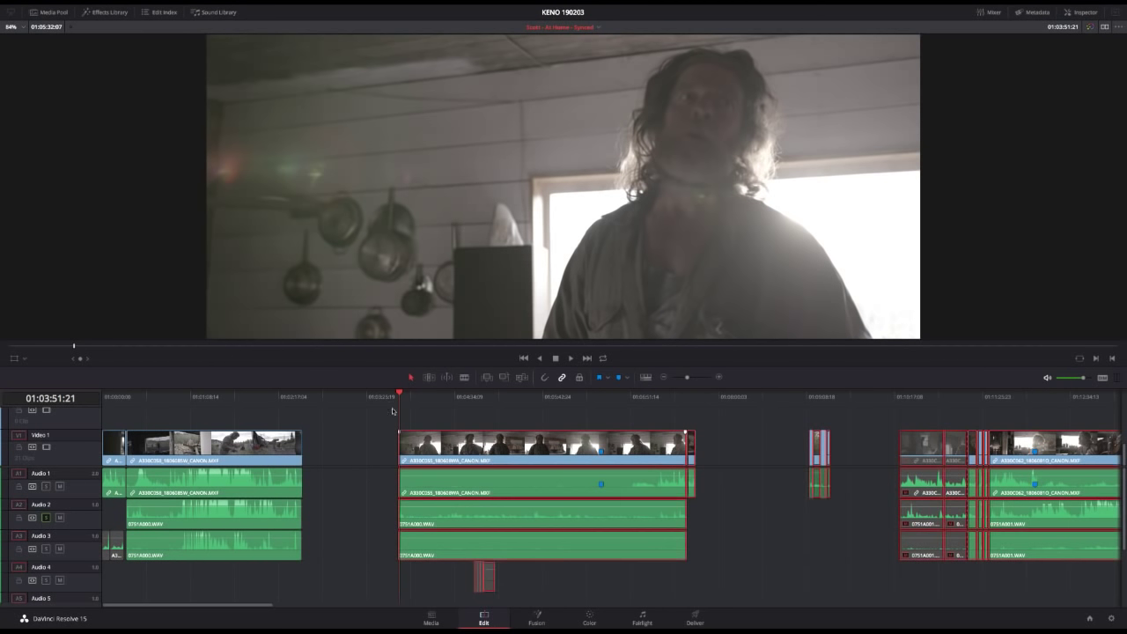
drag(439, 447, 347, 448)
Step: Move the short cabin exterior clips from the empty stretch after the kitchen shot to the end of the timeline
drag(699, 414, 757, 504)
click(724, 396)
drag(724, 396, 735, 396)
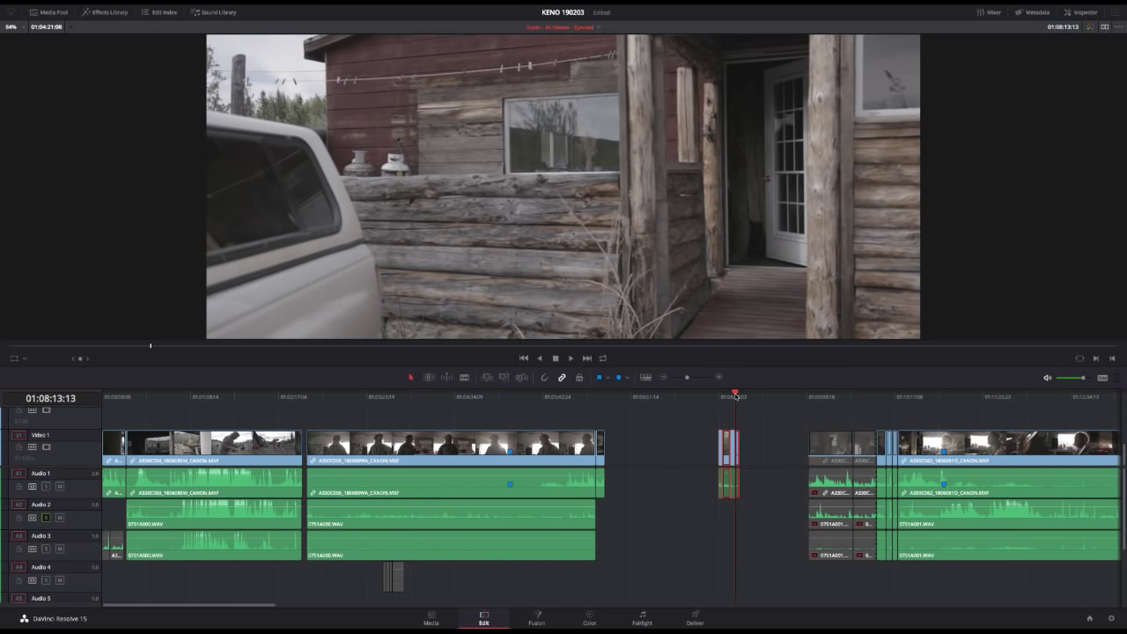
key(BackSpace)
scroll(753, 427, right, 10)
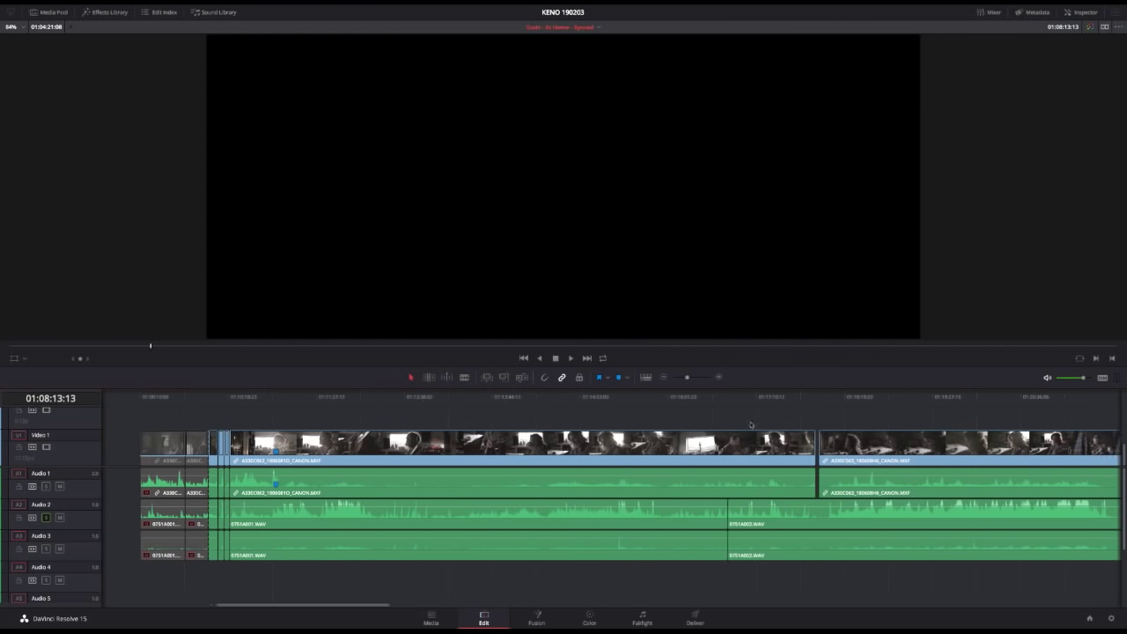
drag(687, 377, 680, 377)
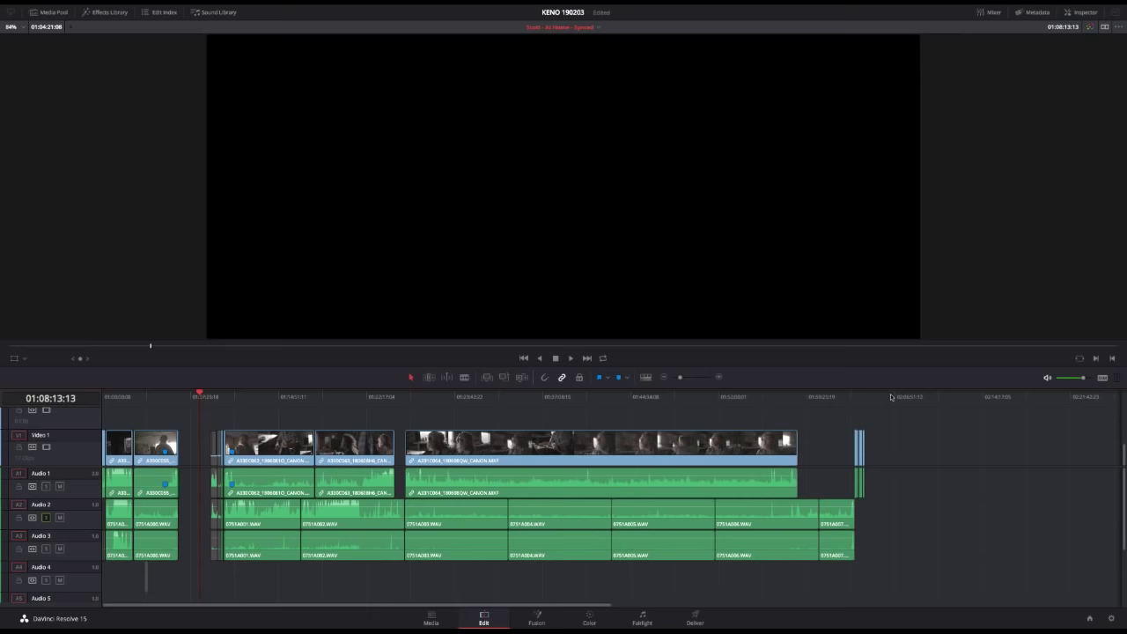
key(ctrl+z)
Step: Delete the disabled clips before the guitar walk and close the gap after the kitchen shot
click(211, 396)
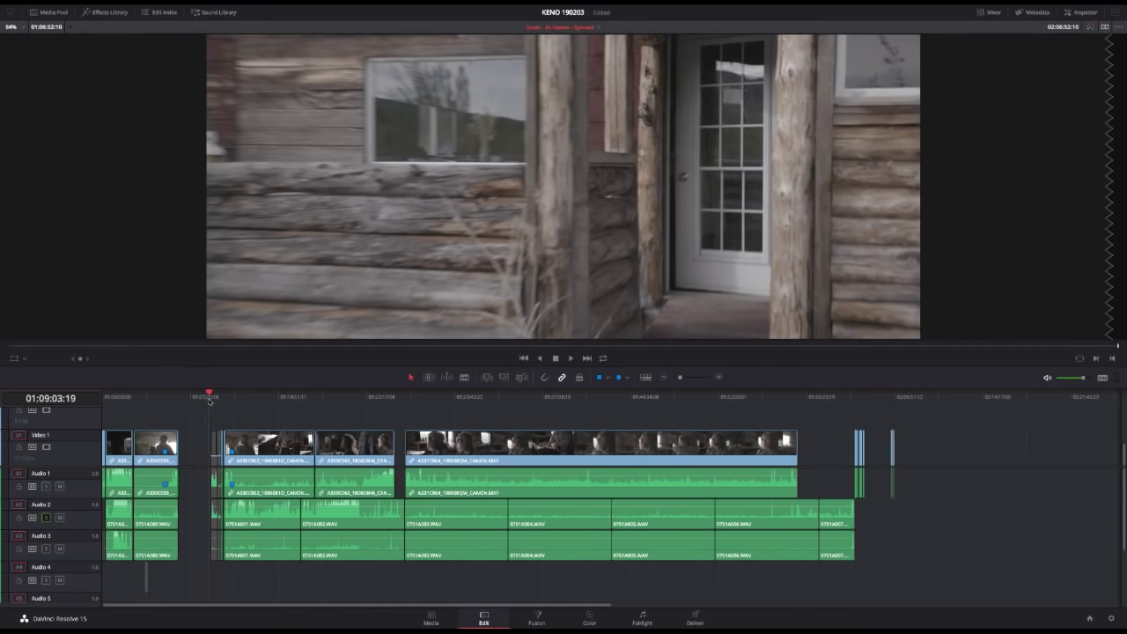
drag(203, 434, 217, 562)
key(Delete)
click(197, 452)
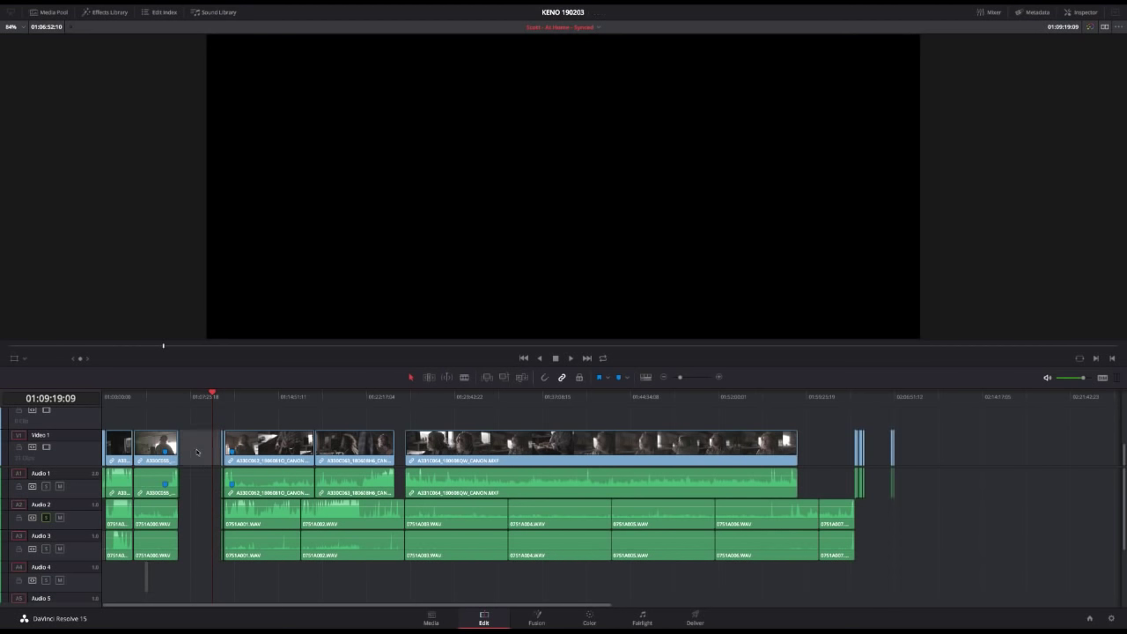
key(Delete)
Step: Check the cuts between the kitchen shot and the guitar walk from 01:06:21:02 to 01:06:39:05, and skim the long interview shot to 01:26:52:20
key(Up)
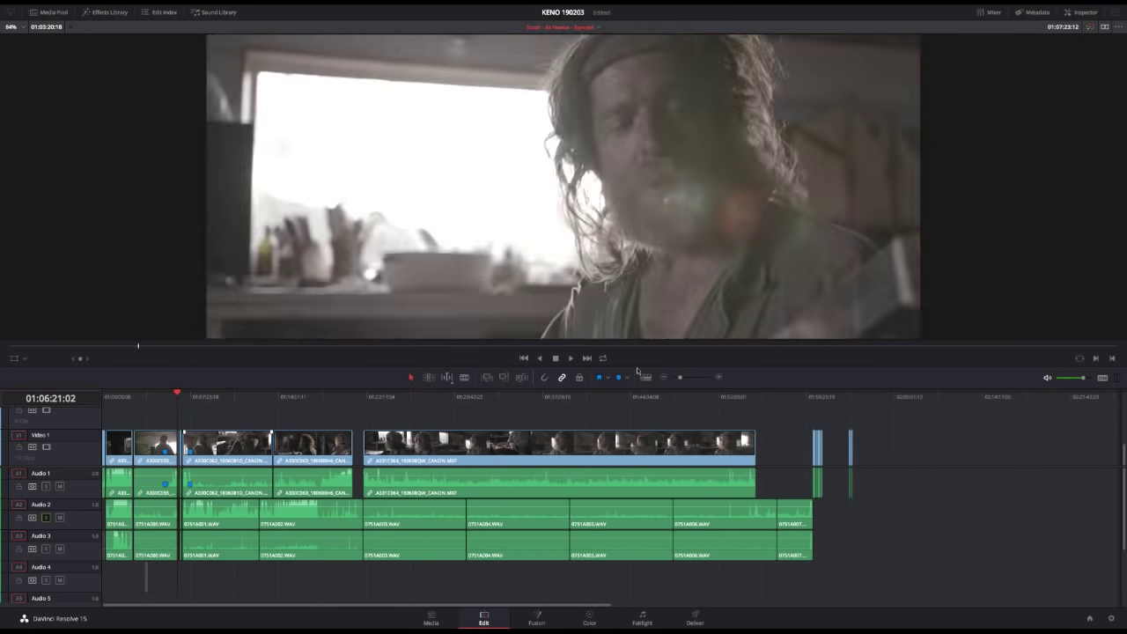
click(689, 376)
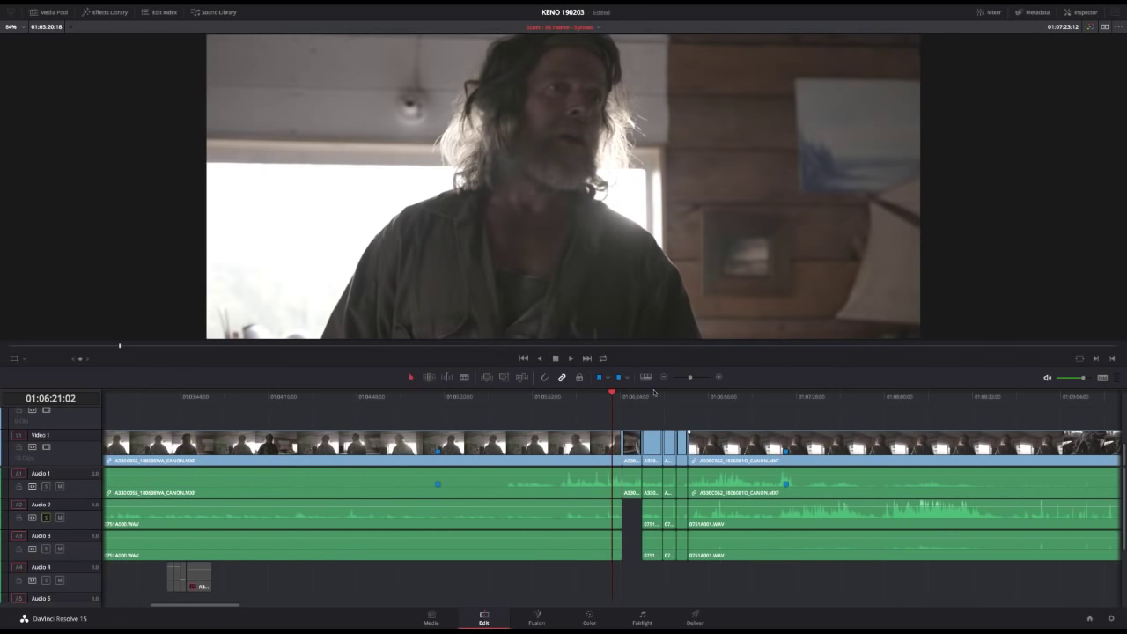
click(654, 394)
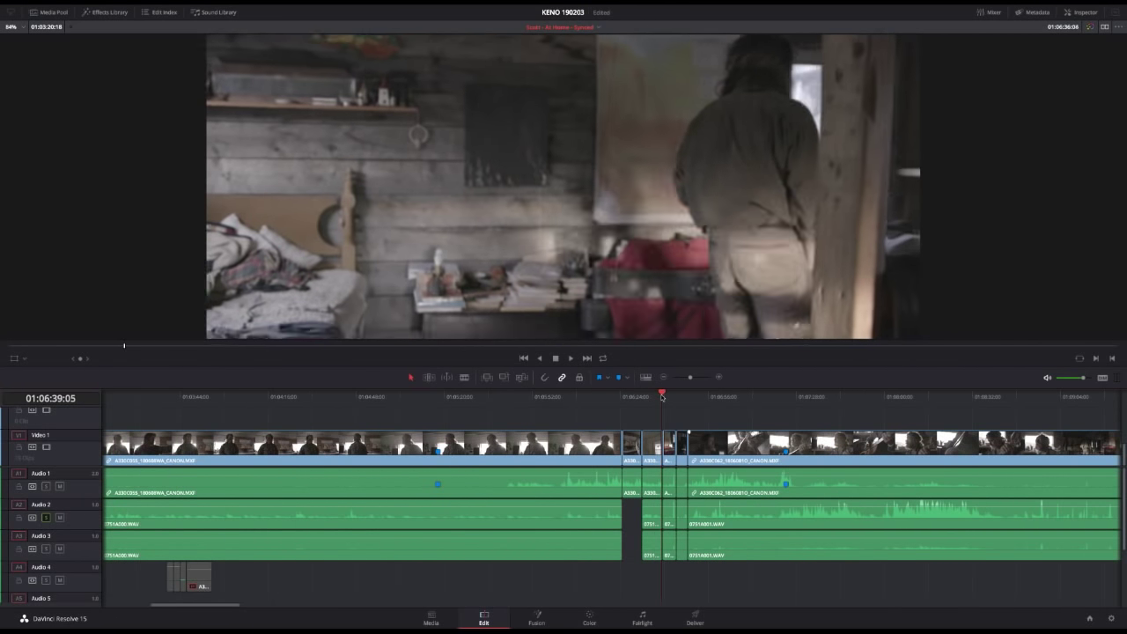
click(628, 397)
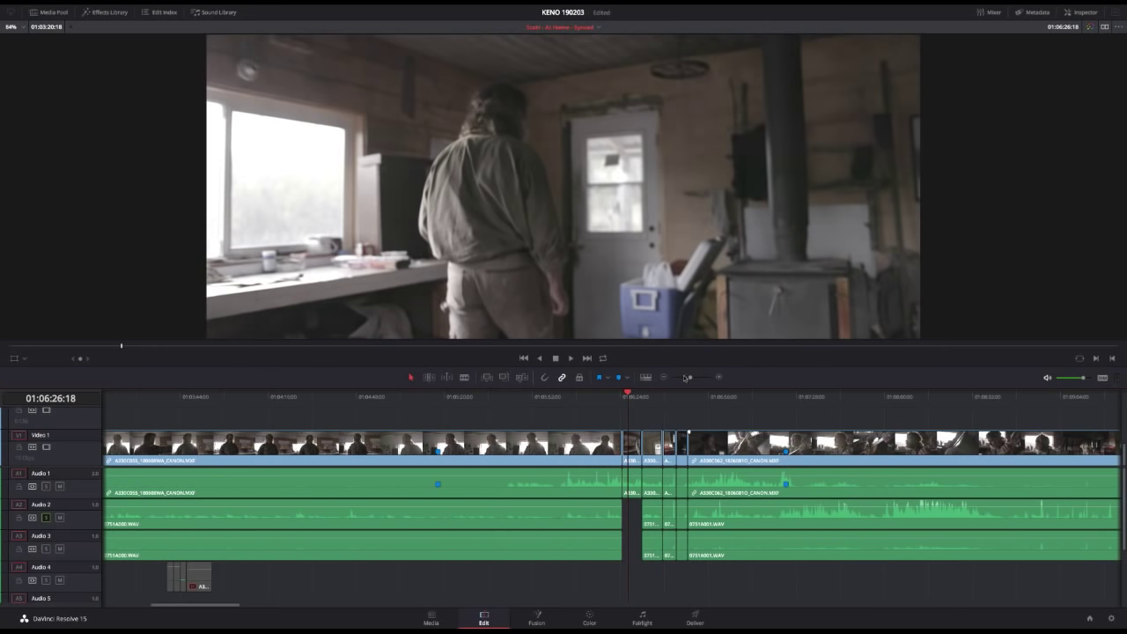
click(634, 397)
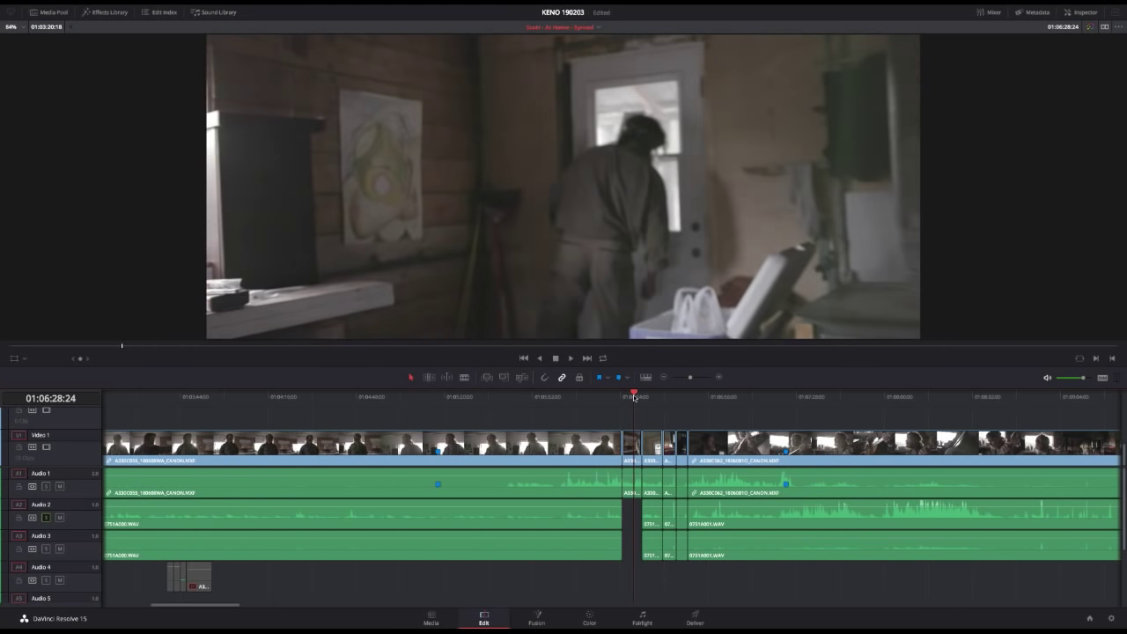
click(663, 377)
click(663, 376)
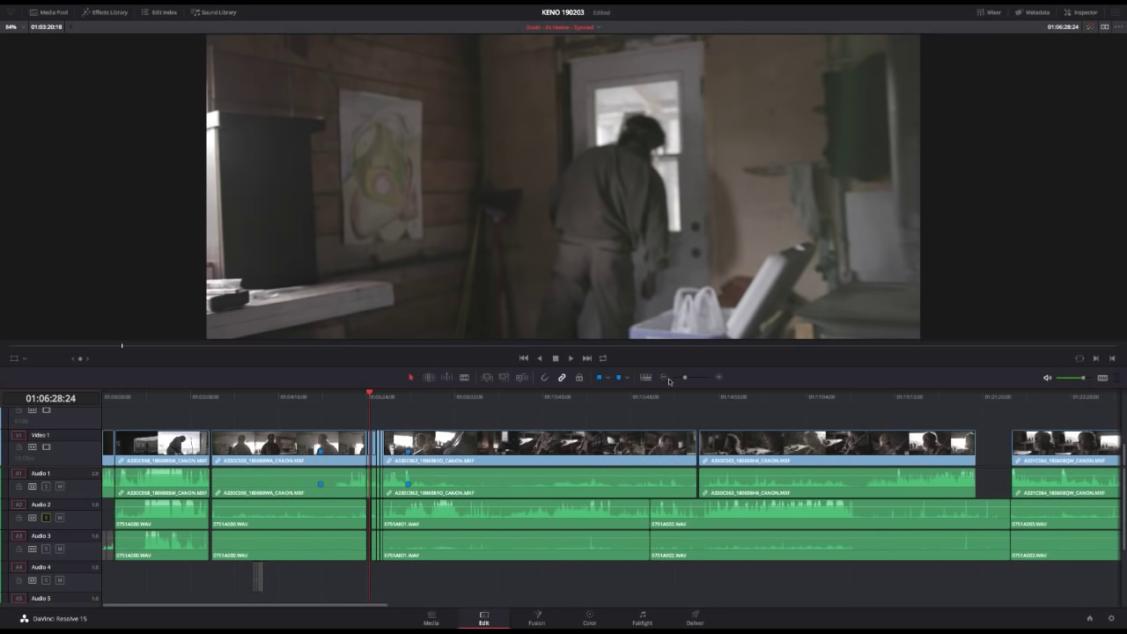
click(662, 376)
click(662, 376)
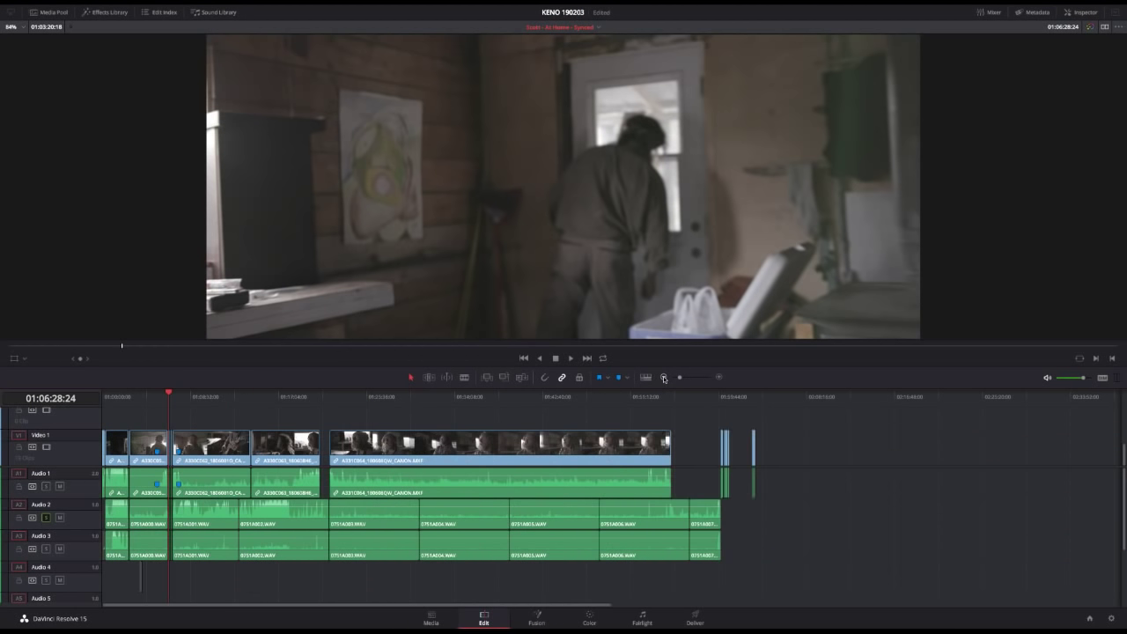
drag(327, 397, 381, 397)
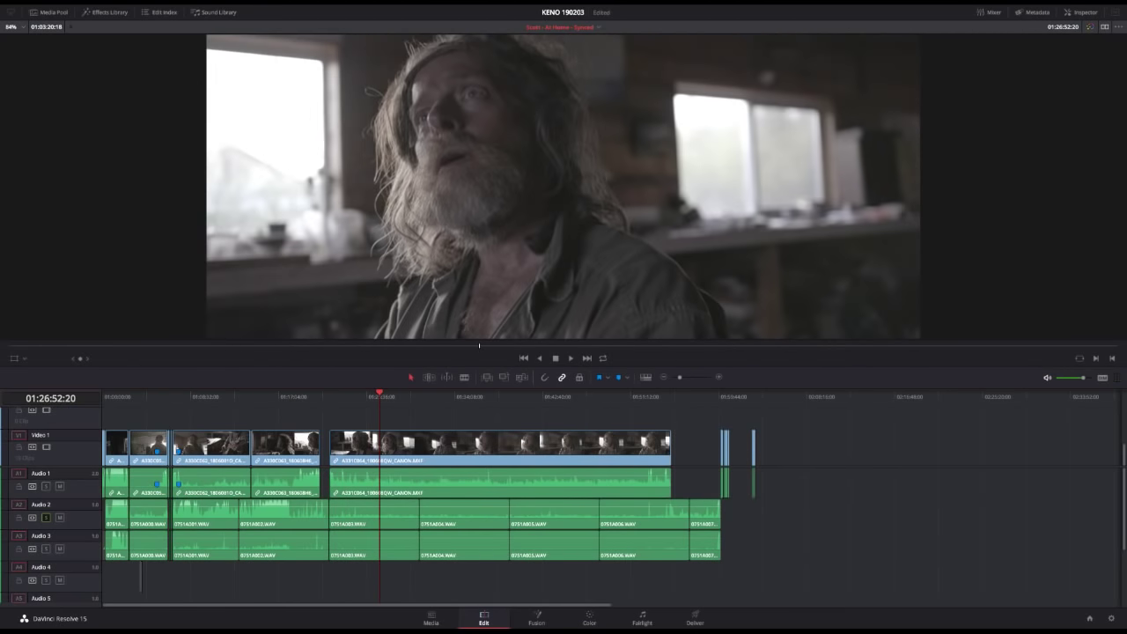